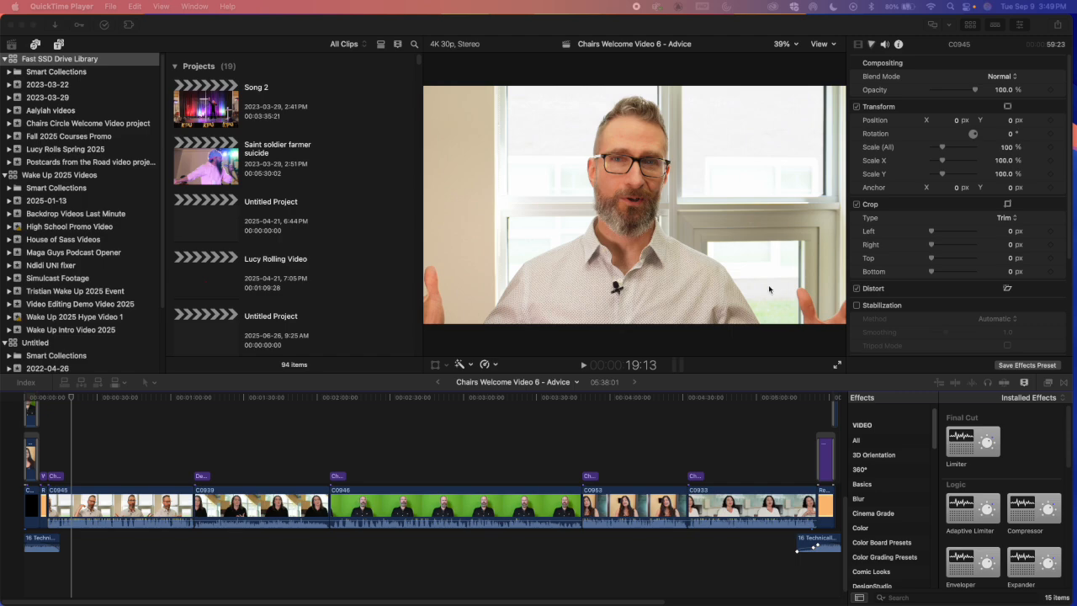
Switch to Final Cut Pro and collapse the Wake Up 2025 Videos and Untitled libraries, keeping Fast SSD Drive Library expanded
{"action": "left_click", "coordinate": [230, 29]}
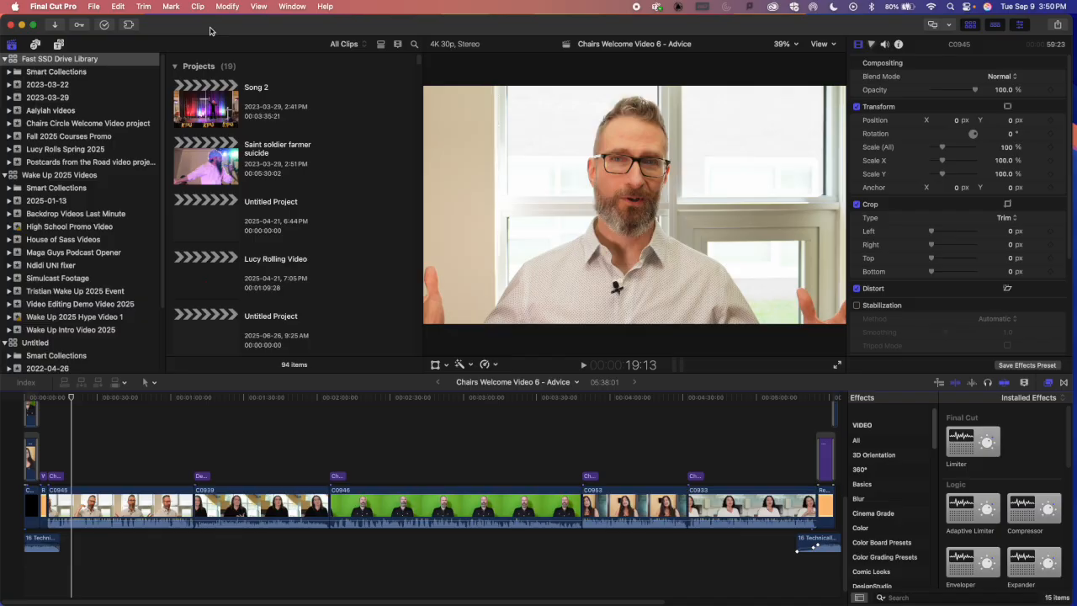
{"action": "left_click", "coordinate": [96, 6]}
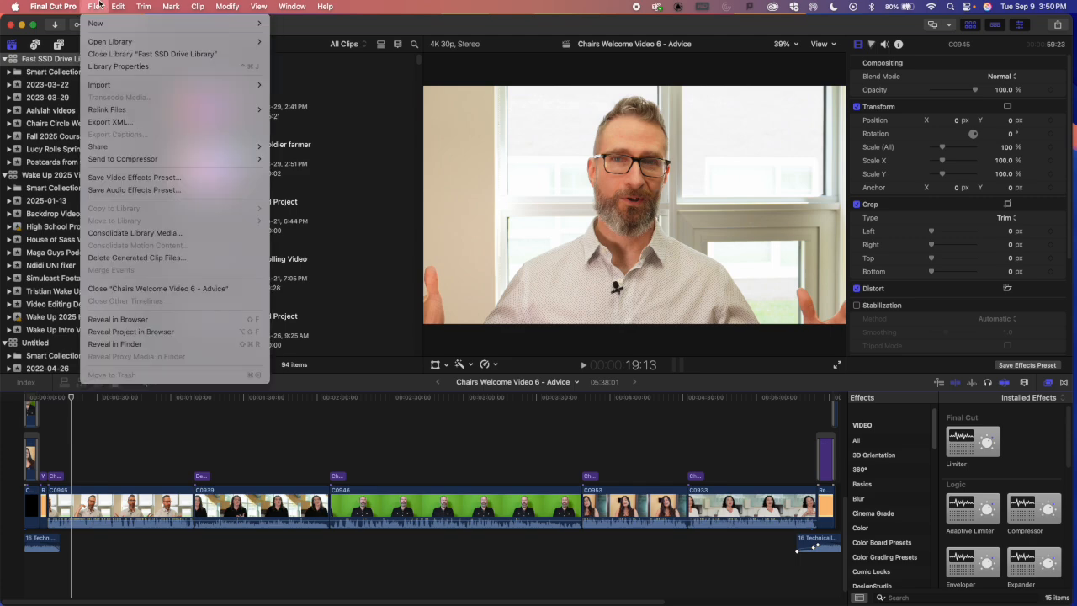
{"action": "left_click", "coordinate": [95, 6]}
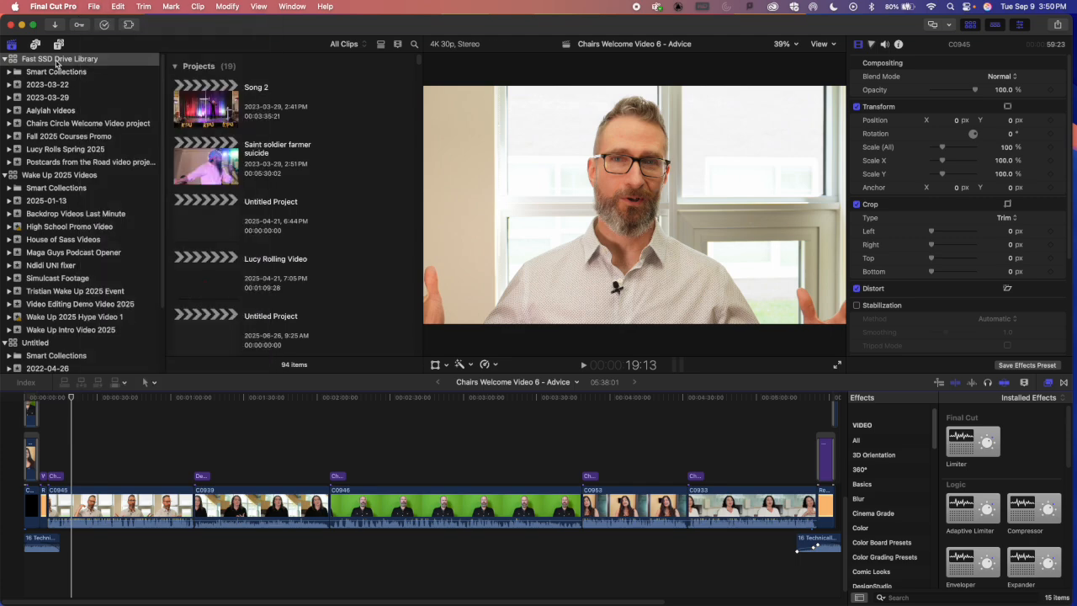
{"action": "left_click", "coordinate": [57, 59]}
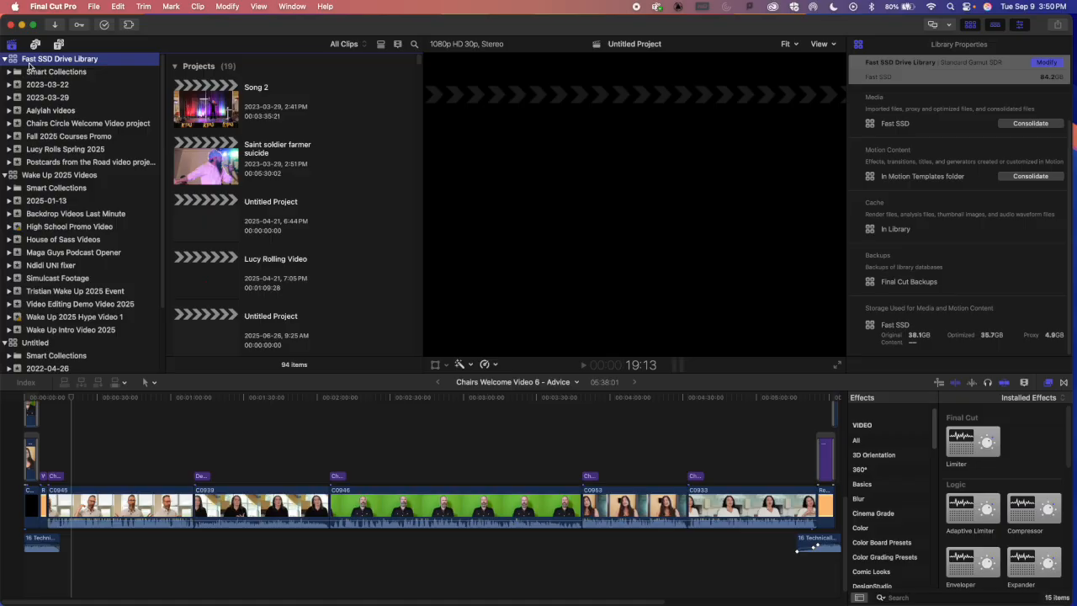
{"action": "left_click", "coordinate": [5, 59]}
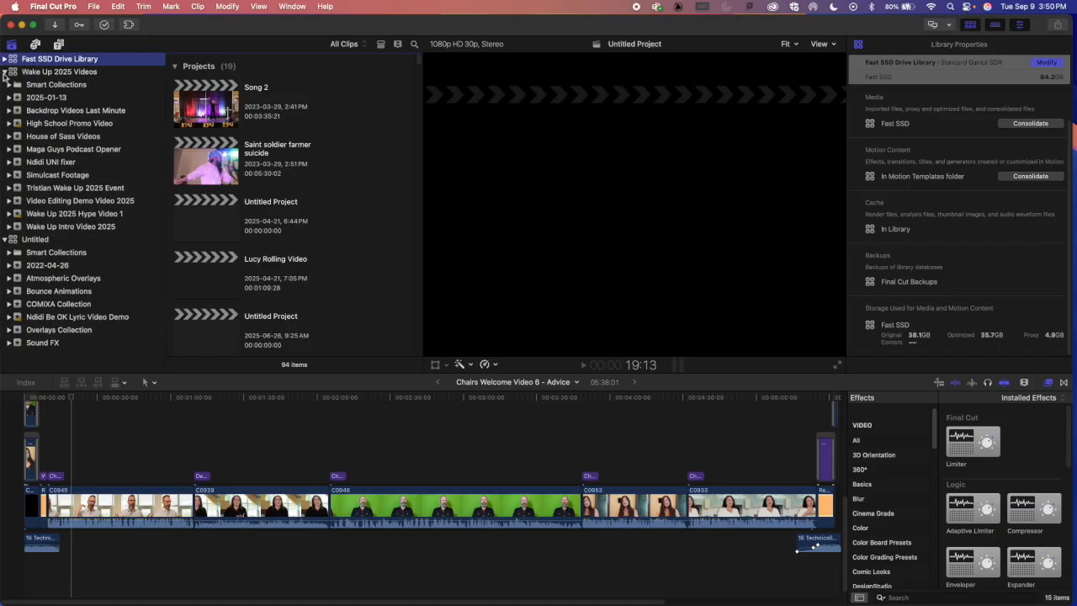
{"action": "left_click", "coordinate": [5, 72]}
{"action": "left_click", "coordinate": [5, 84]}
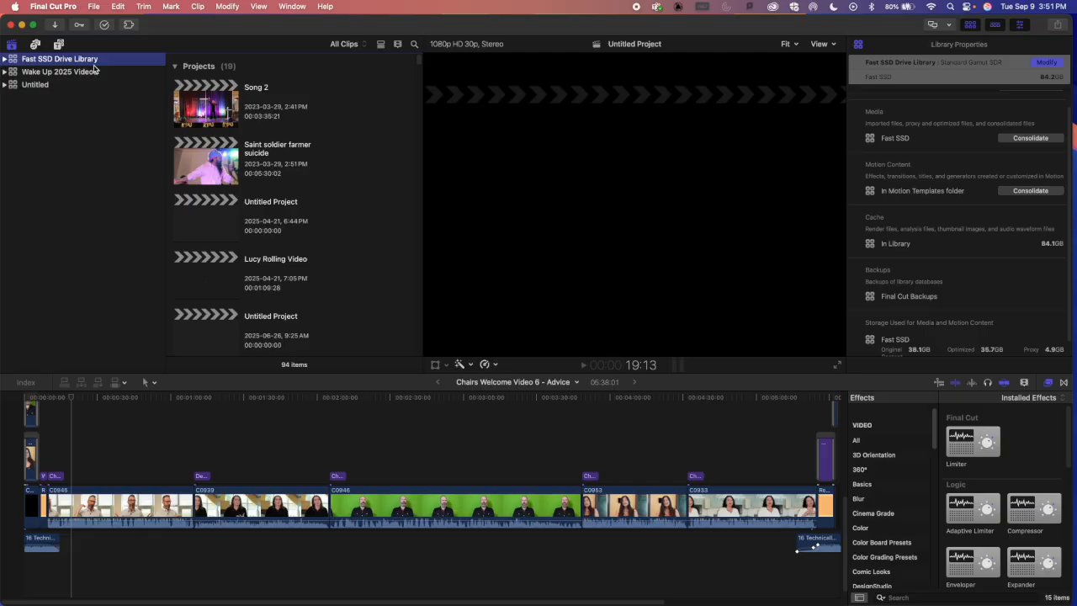
{"action": "left_click", "coordinate": [5, 60]}
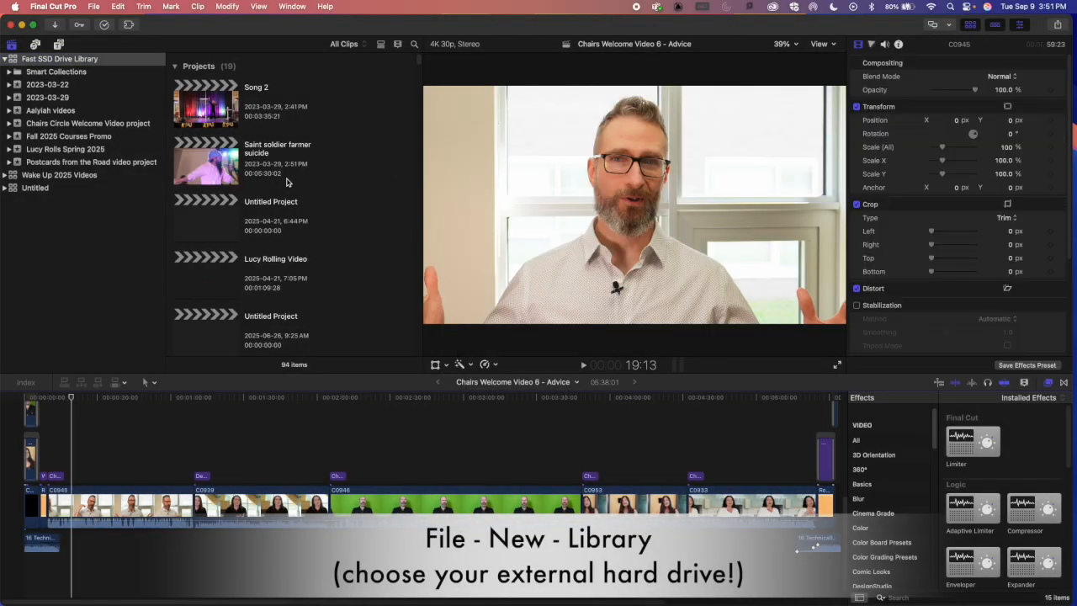
Try to create a new library on the Fast SSD drive, naming it for its owner's video projects
{"action": "left_click", "coordinate": [94, 6]}
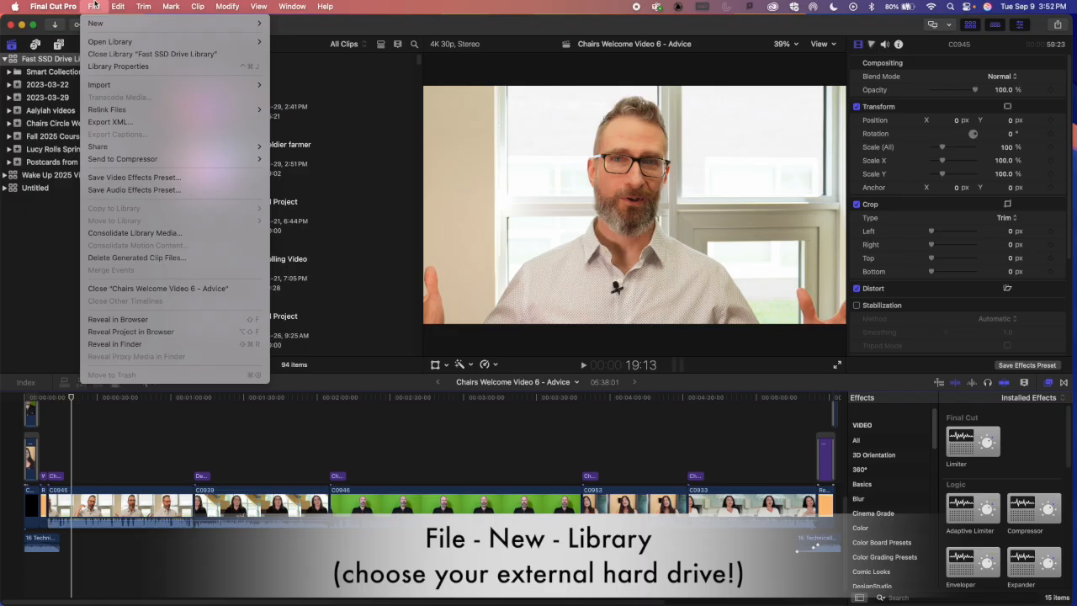
{"action": "mouse_move", "coordinate": [97, 23]}
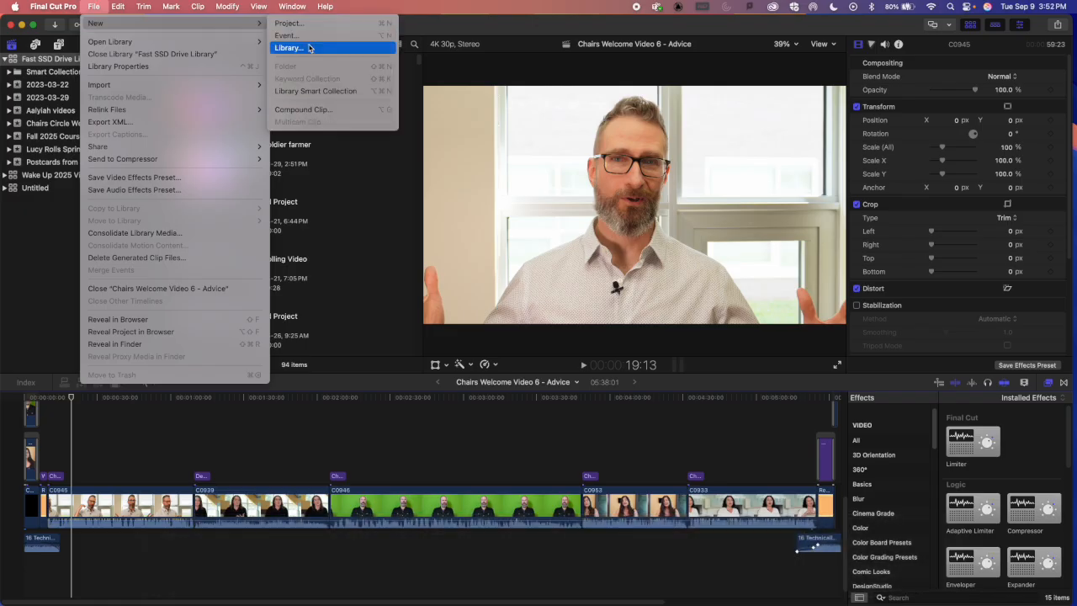
{"action": "left_click", "coordinate": [309, 48]}
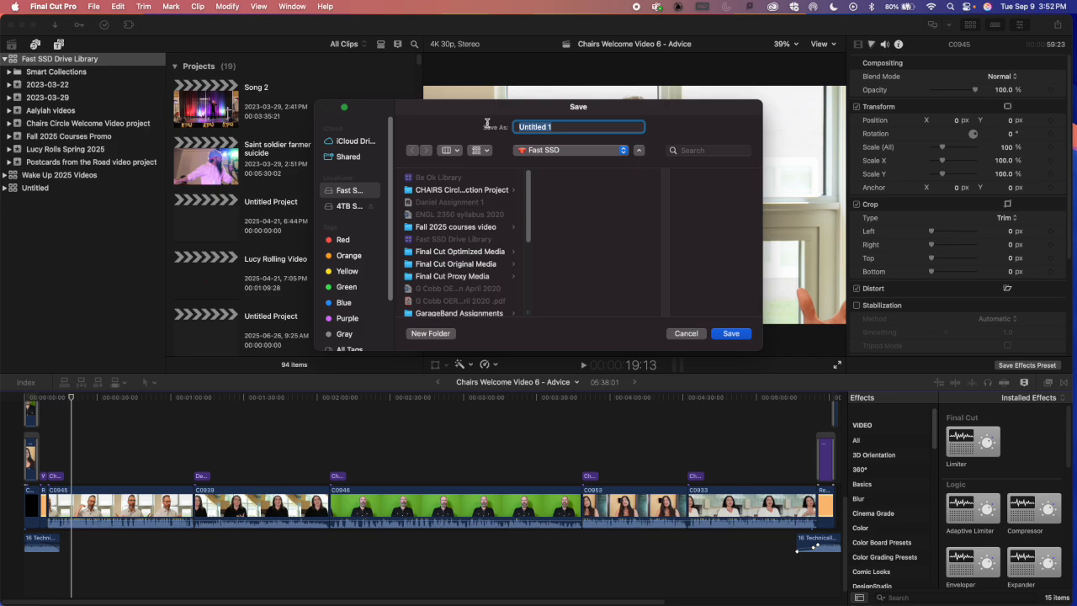
{"action": "type", "text": "Tristan's Video Projects"}
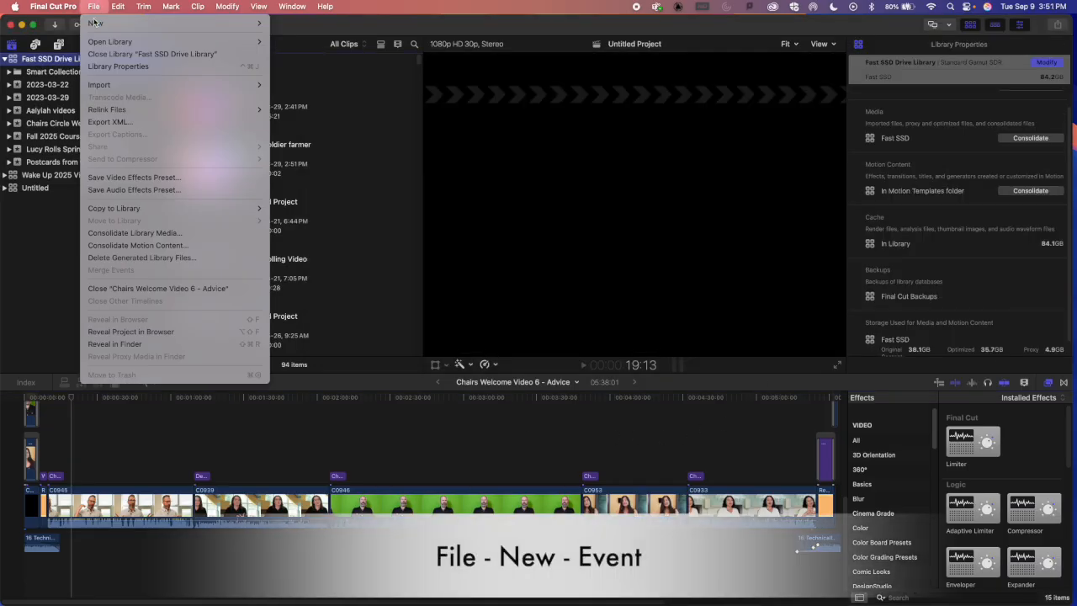
Create the event Get the Shot Demo 2025 in Fast SSD Drive Library, including a new project with it
{"action": "mouse_move", "coordinate": [94, 22]}
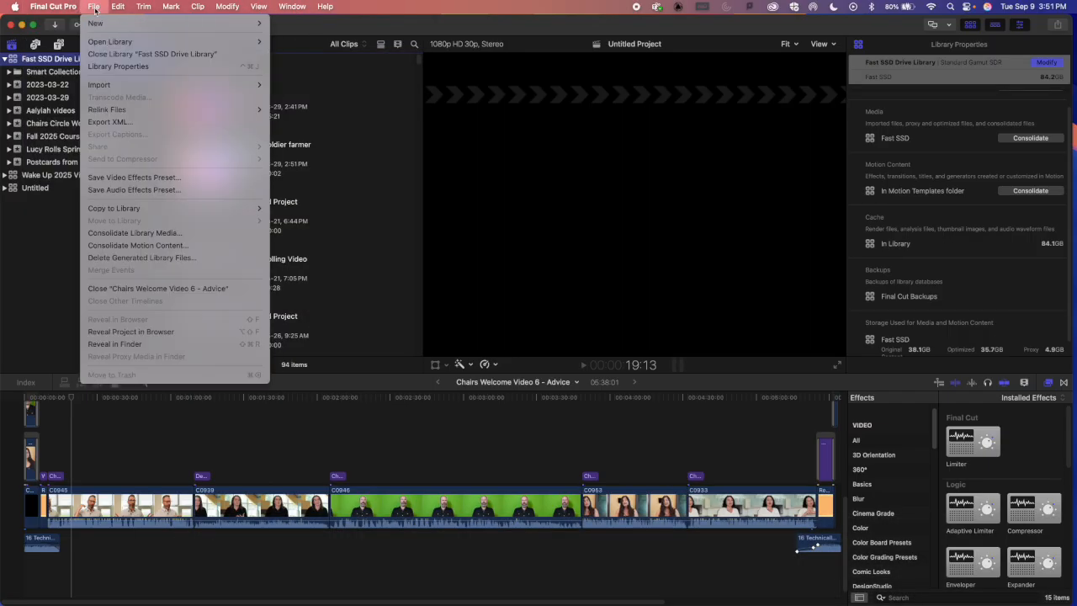
{"action": "mouse_move", "coordinate": [194, 23]}
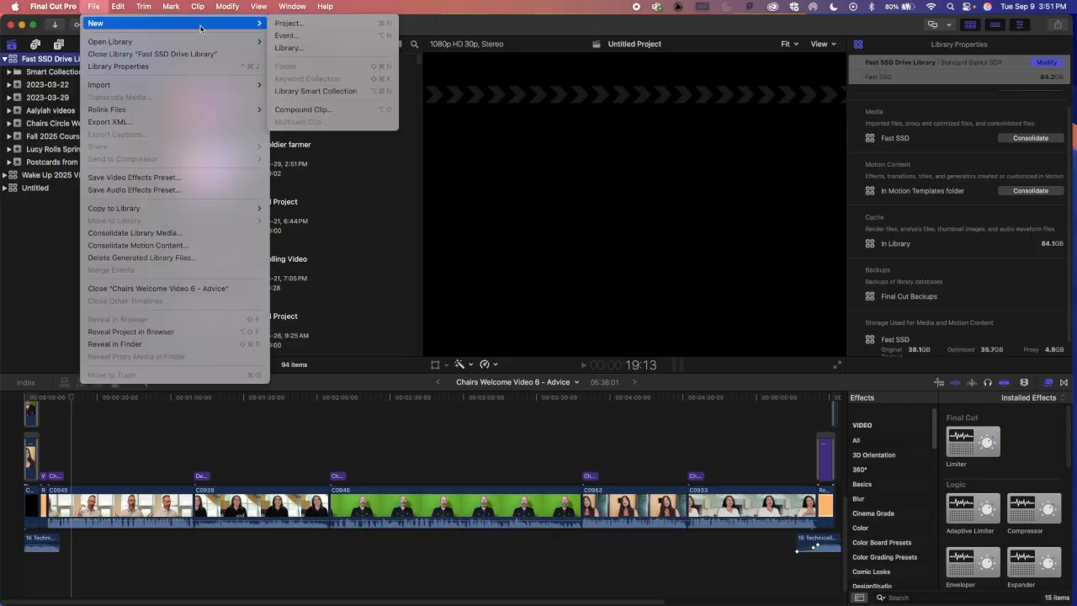
{"action": "left_click", "coordinate": [288, 37]}
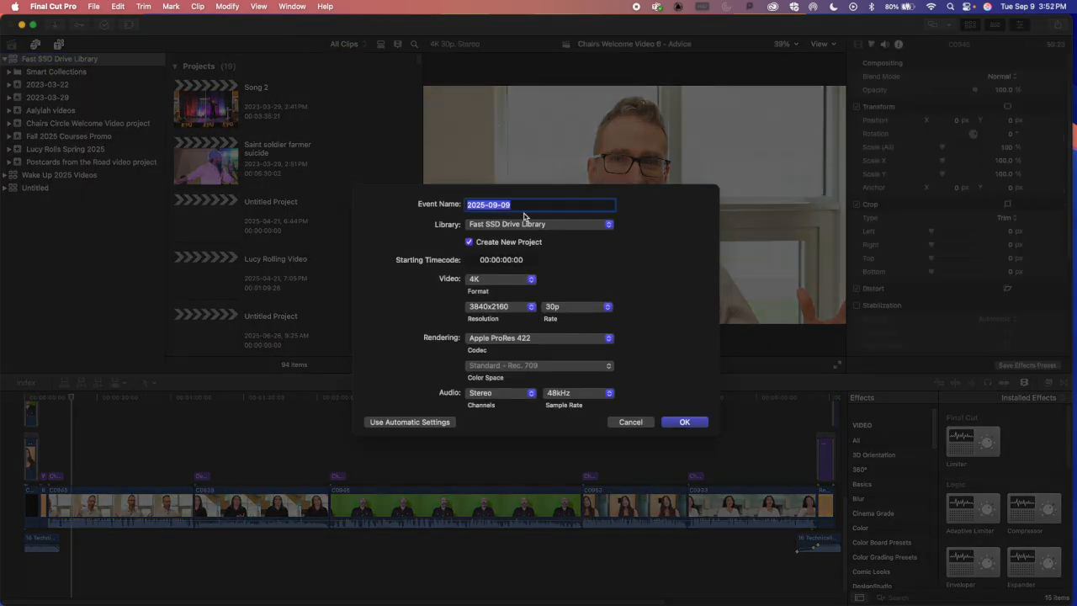
{"action": "type", "text": "Get the Shot Demo 2025"}
{"action": "left_click", "coordinate": [693, 425]}
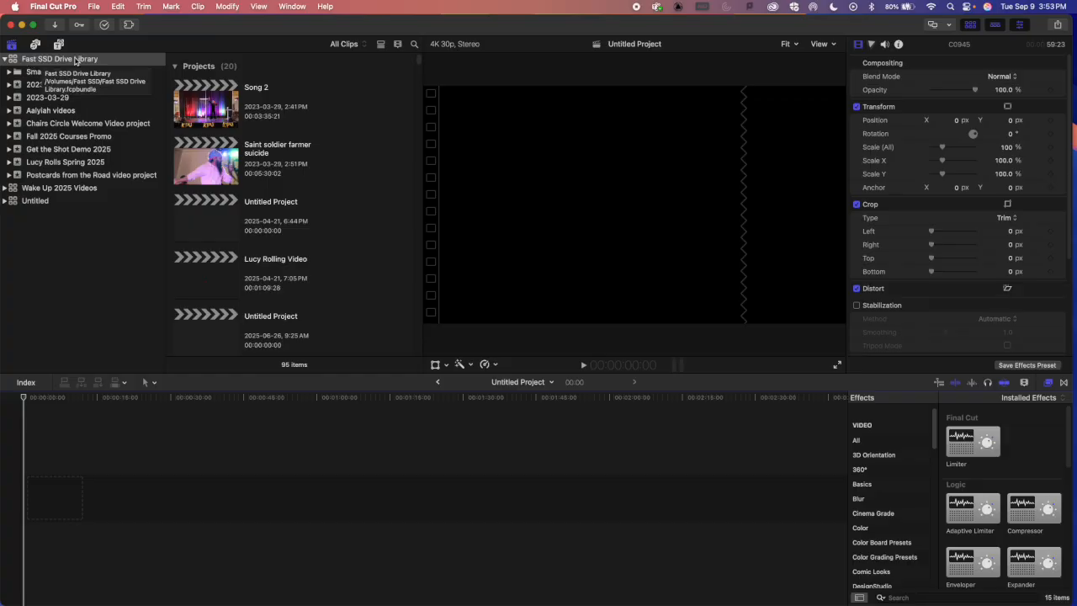
Rename the untitled project in the Get the Shot Demo 2025 event as Get the Shot 2025 Reel
{"action": "left_click", "coordinate": [56, 153]}
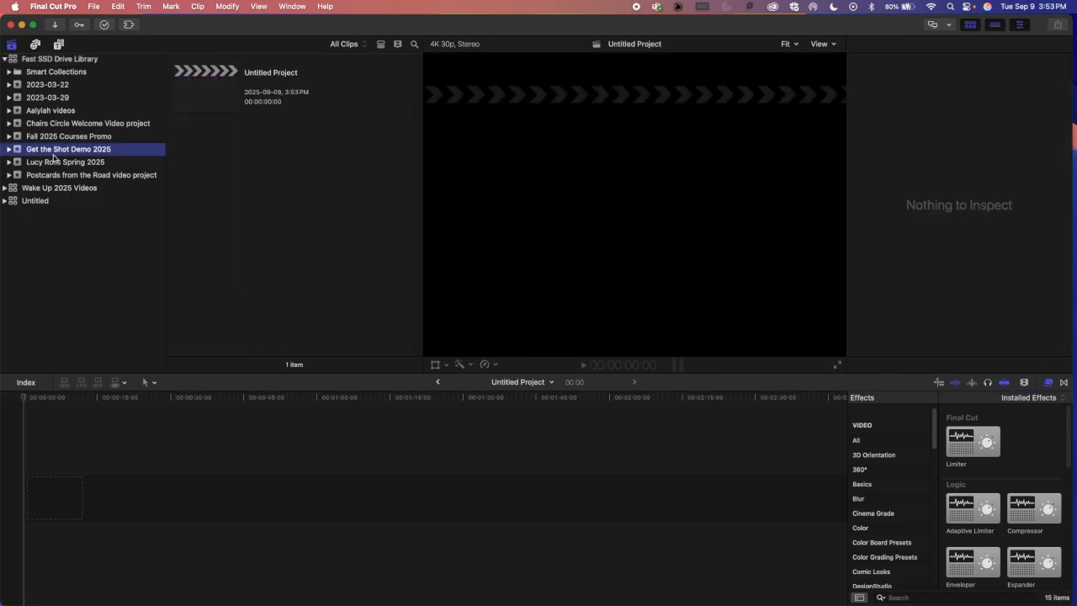
{"action": "left_click", "coordinate": [275, 72]}
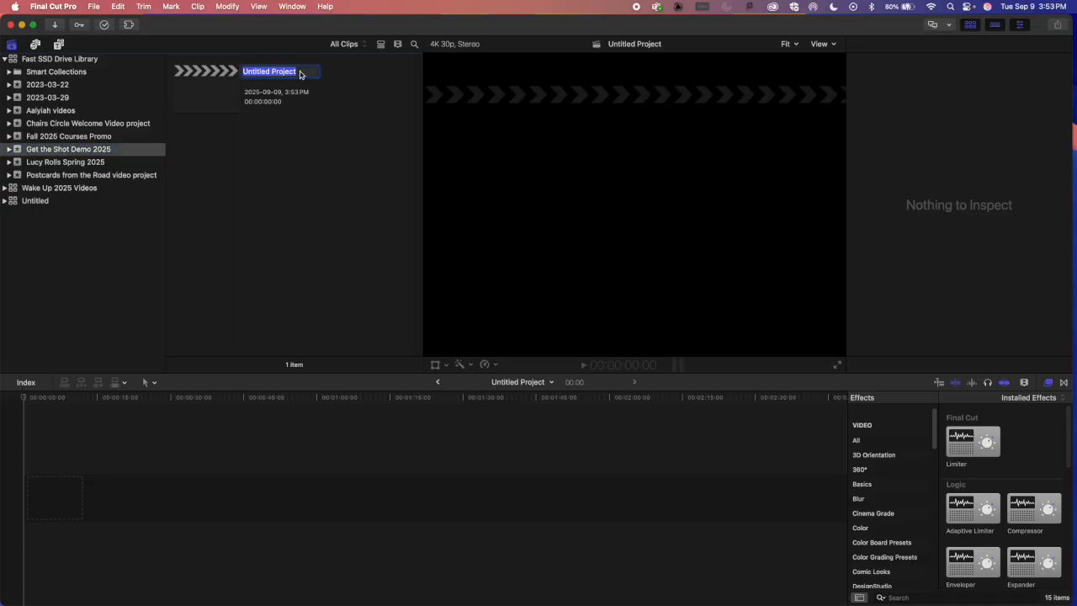
{"action": "type", "text": "Get the Shot"}
{"action": "type", "text": " 2025"}
{"action": "type", "text": " Reel"}
{"action": "left_click", "coordinate": [250, 190]}
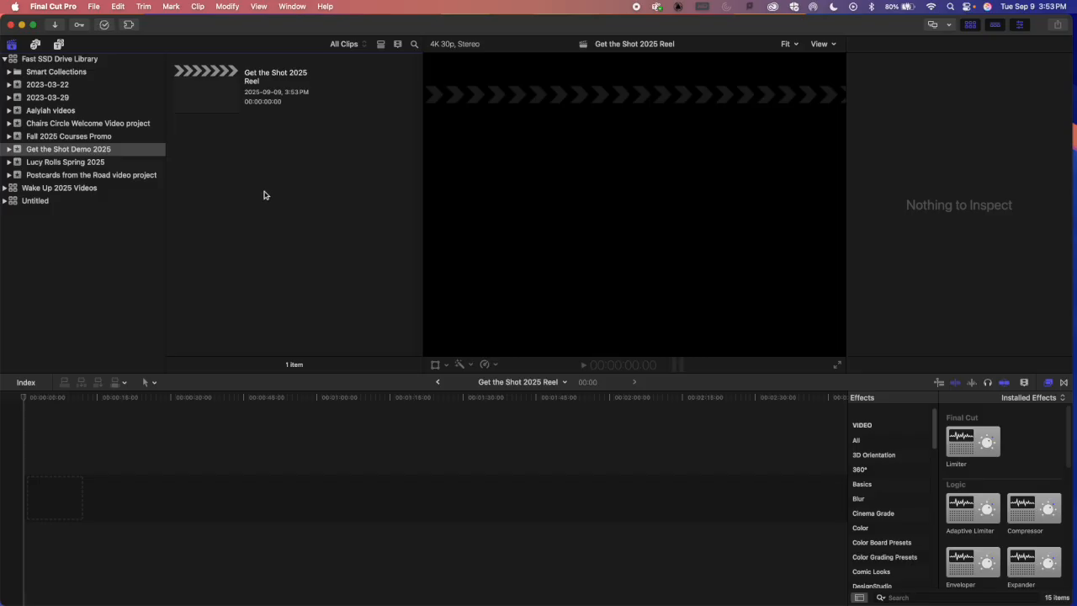
{"action": "left_click", "coordinate": [21, 151]}
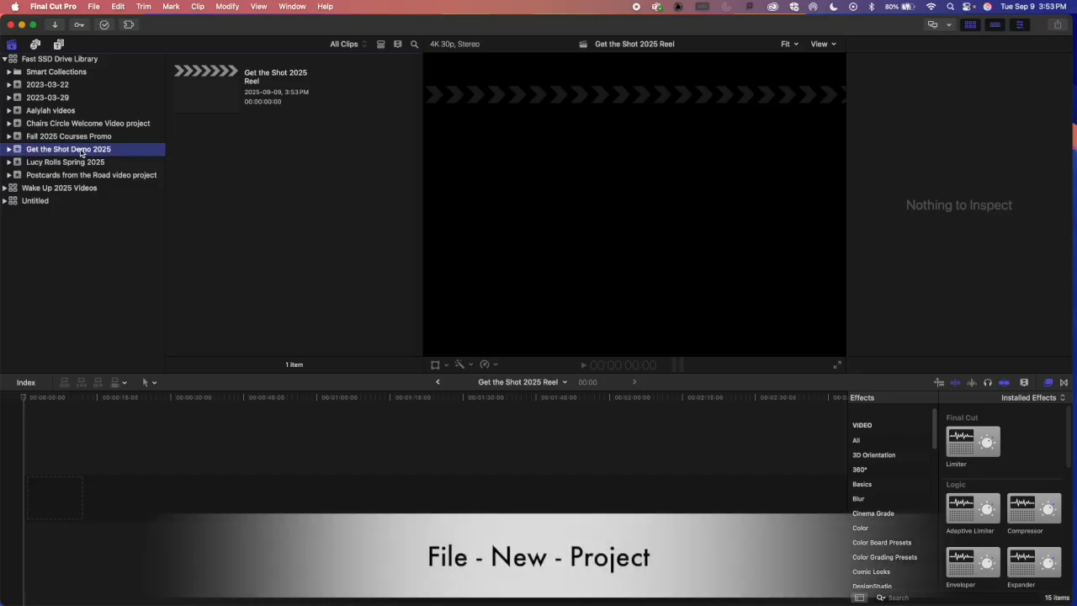
{"action": "left_click", "coordinate": [92, 6]}
{"action": "mouse_move", "coordinate": [226, 7]}
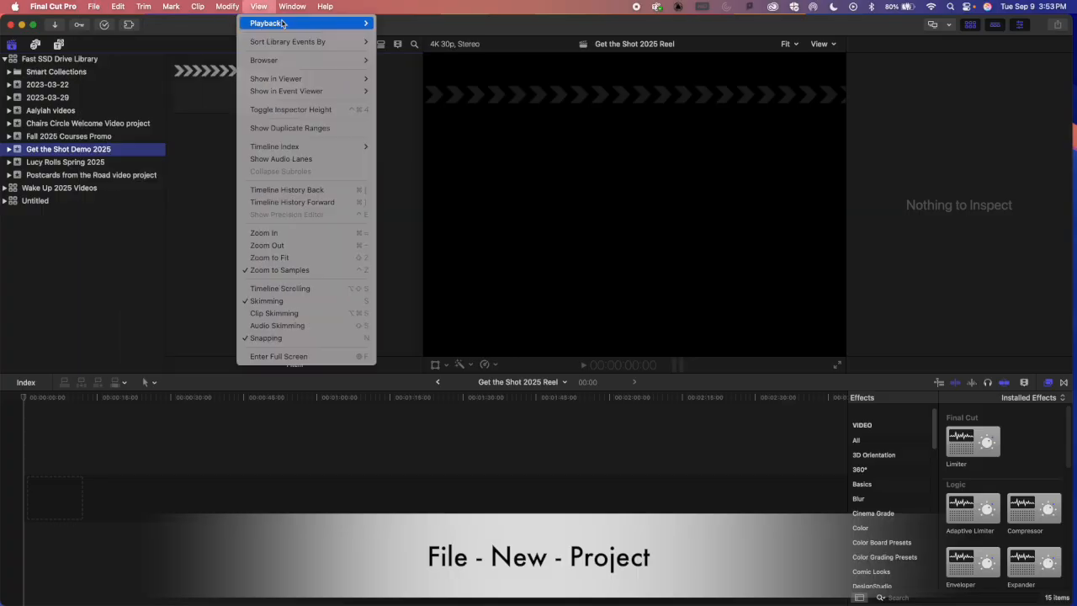
{"action": "mouse_move", "coordinate": [99, 7]}
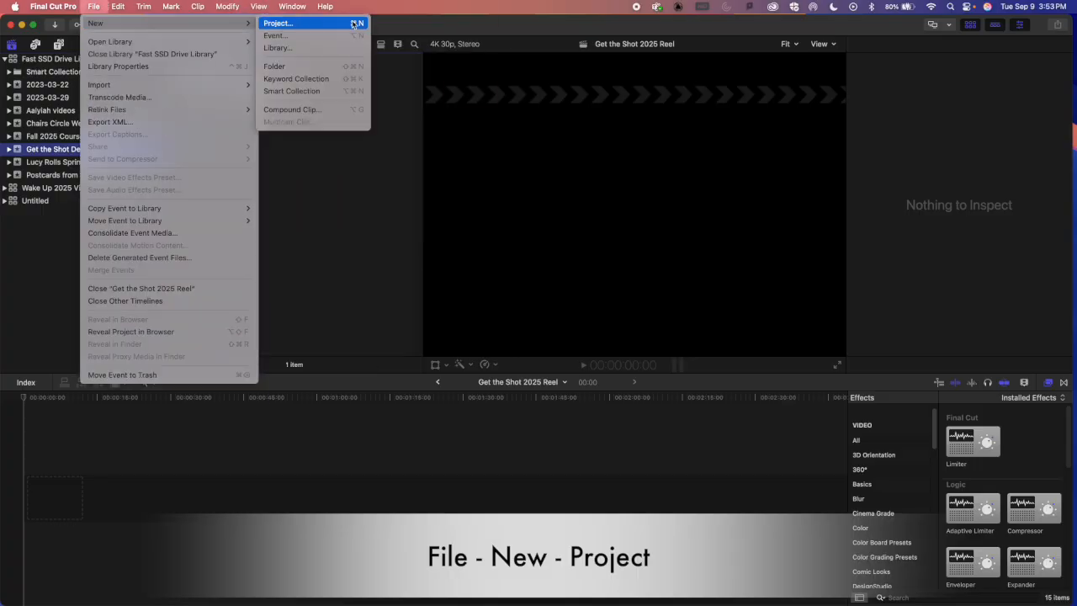
{"action": "left_click", "coordinate": [328, 23]}
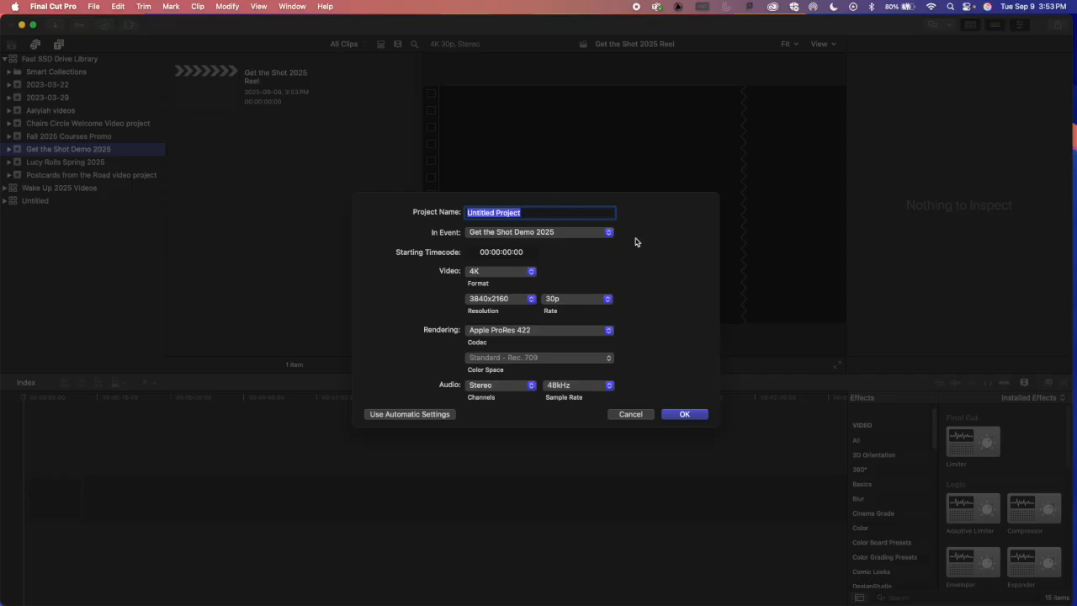
{"action": "left_click", "coordinate": [630, 414]}
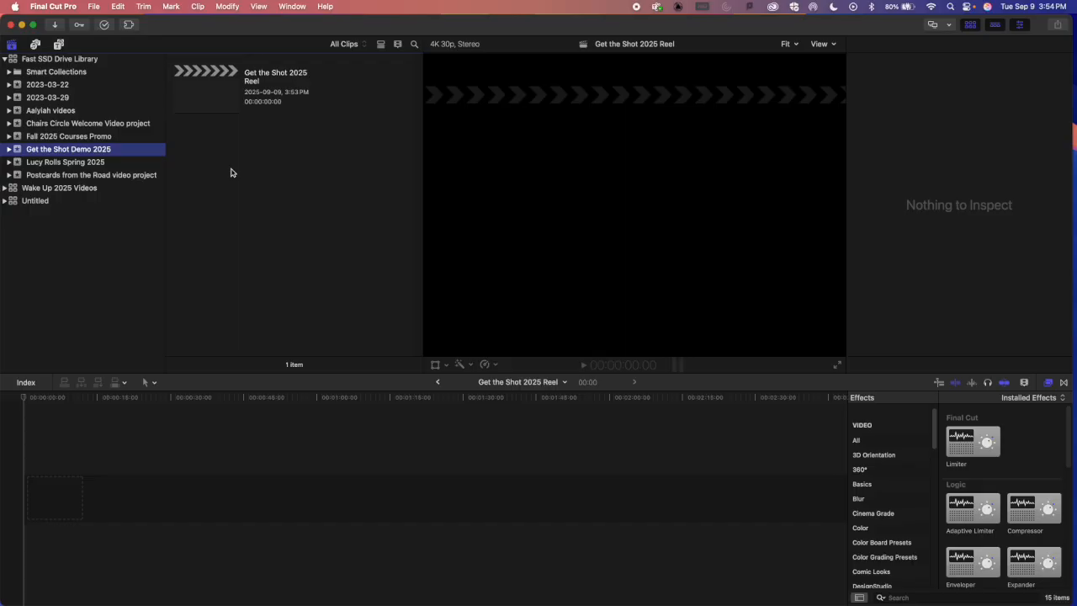
{"action": "left_click", "coordinate": [275, 253]}
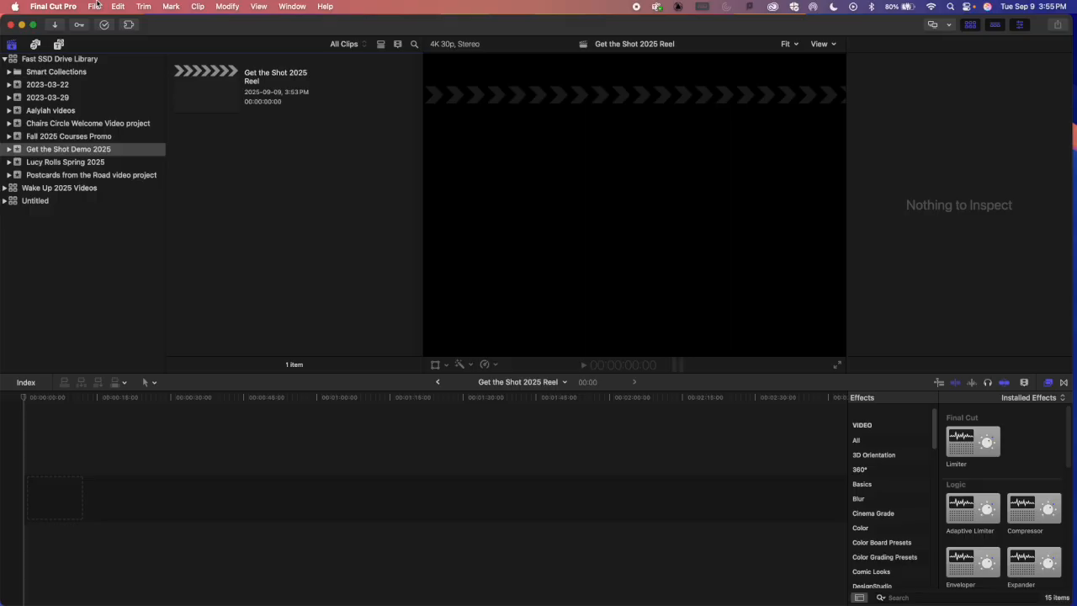
Start a media import into the Get the Shot Demo 2025 event and choose the Fast SSD drive as the source
{"action": "left_click", "coordinate": [98, 5]}
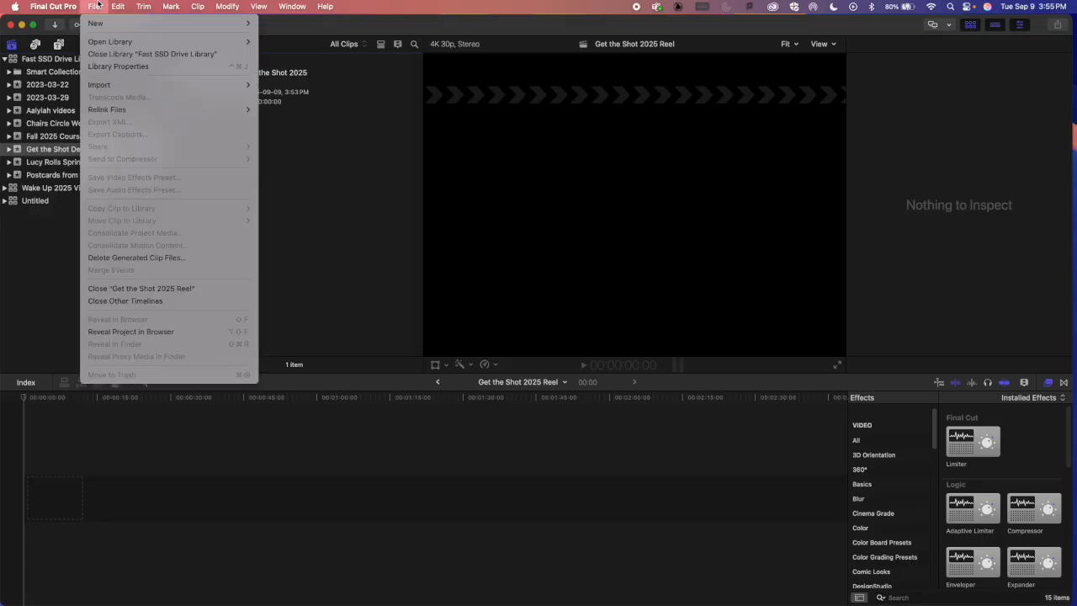
{"action": "mouse_move", "coordinate": [99, 87]}
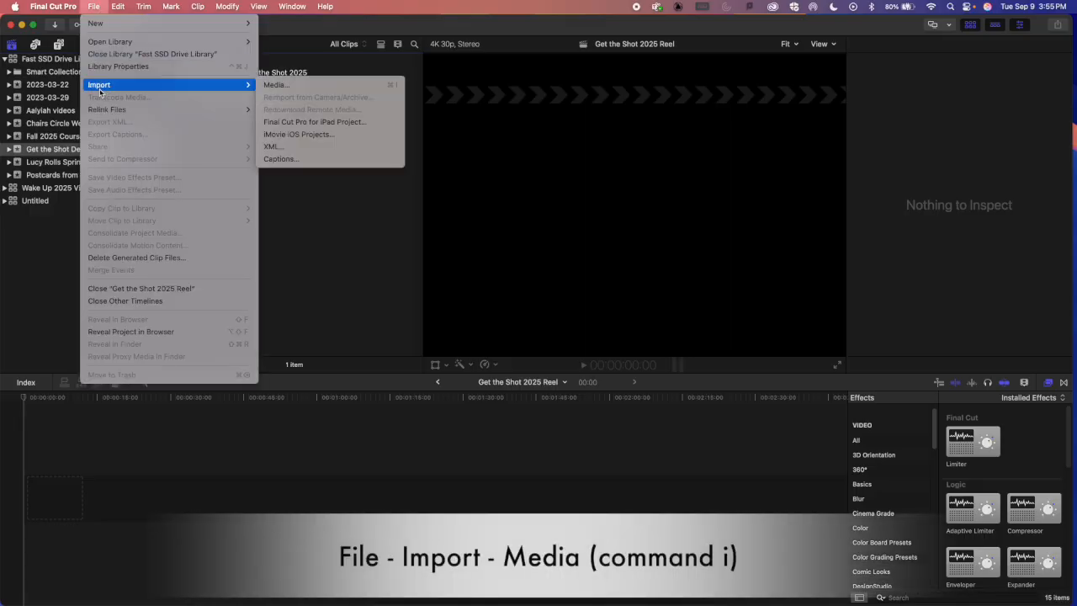
{"action": "left_click", "coordinate": [286, 86]}
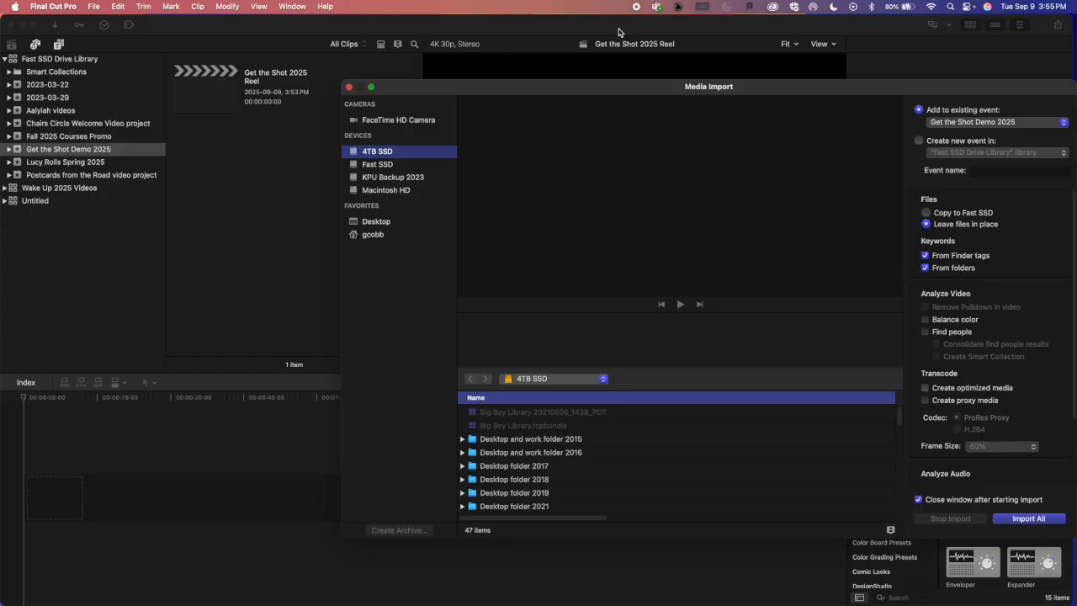
{"action": "left_click_drag", "start_coordinate": [578, 92], "coordinate": [413, 90]}
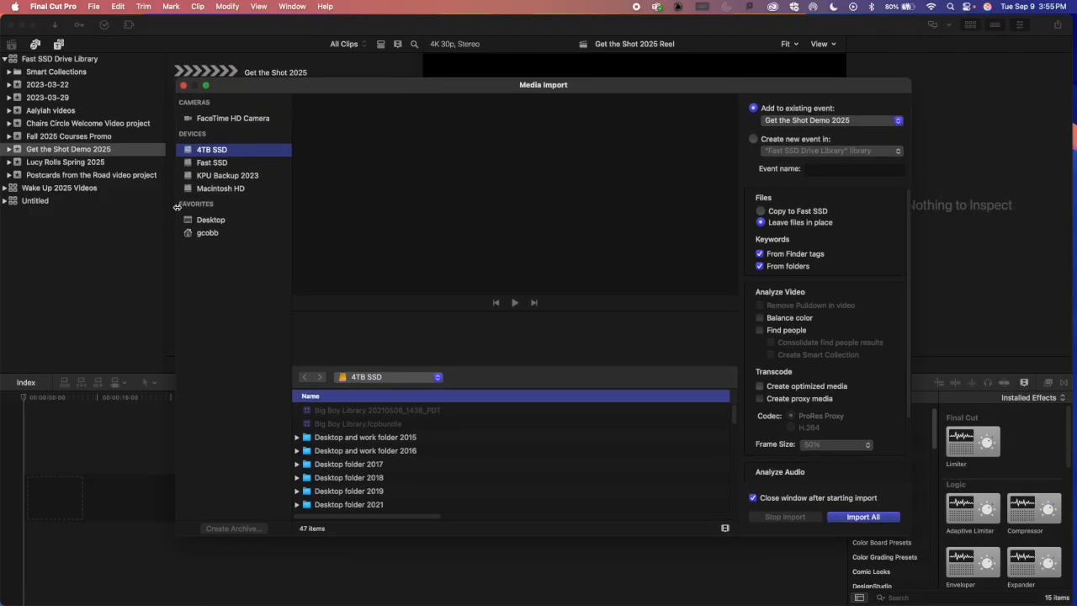
{"action": "left_click", "coordinate": [214, 164]}
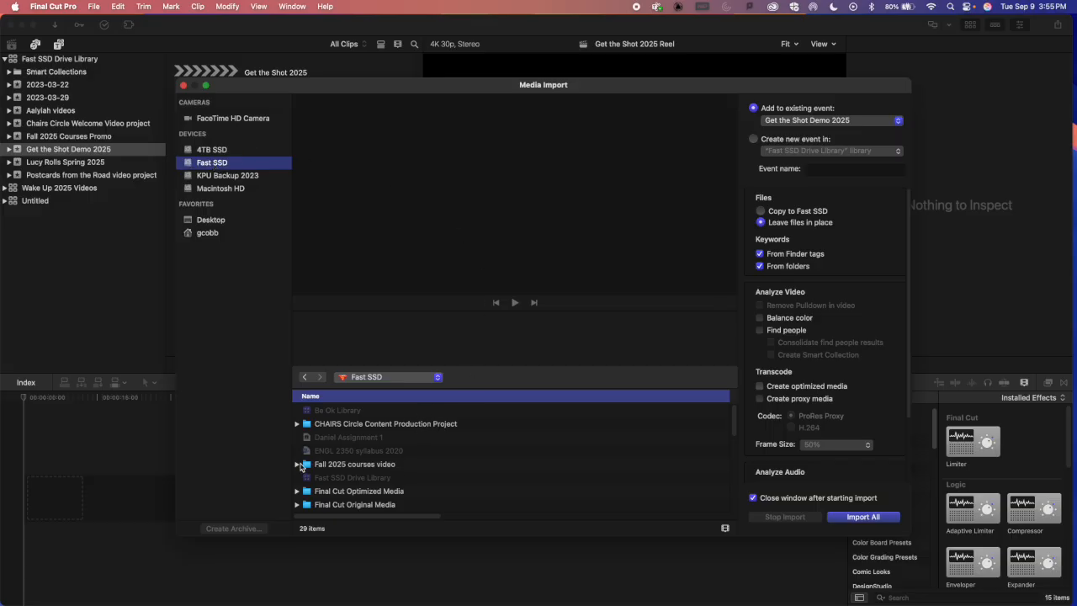
Browse to the Get the Shot 2025 Assignment folder inside Week 2 of the MUSI 4602 2025 folder
{"action": "scroll", "coordinate": [379, 461], "scroll_direction": "down", "scroll_amount": 2}
{"action": "scroll", "coordinate": [379, 461], "scroll_direction": "up", "scroll_amount": 2}
{"action": "scroll", "coordinate": [379, 461], "scroll_direction": "down", "scroll_amount": 8}
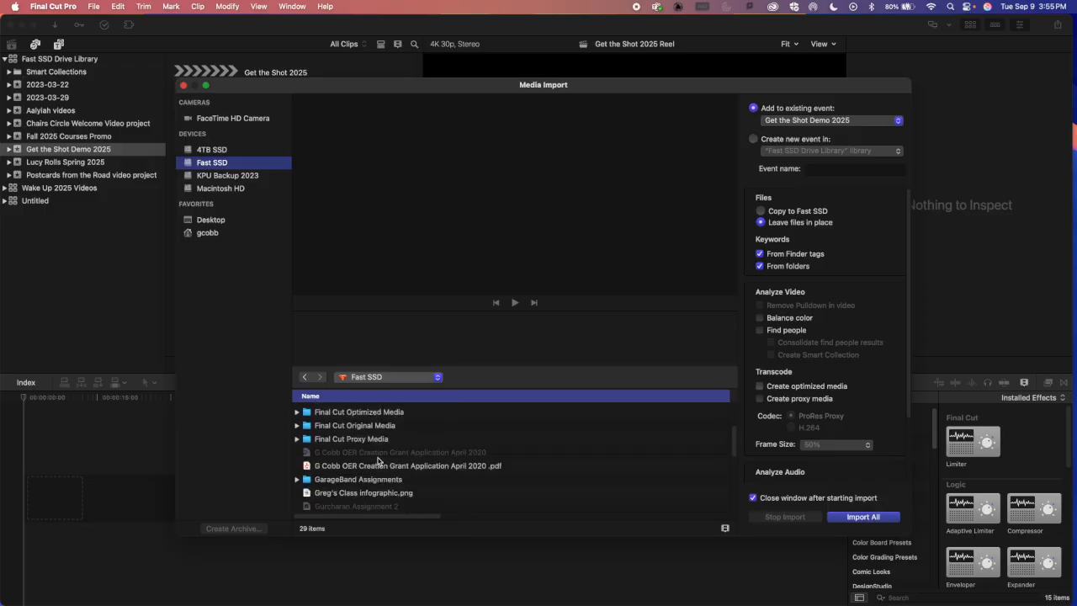
{"action": "scroll", "coordinate": [378, 461], "scroll_direction": "down", "scroll_amount": 2}
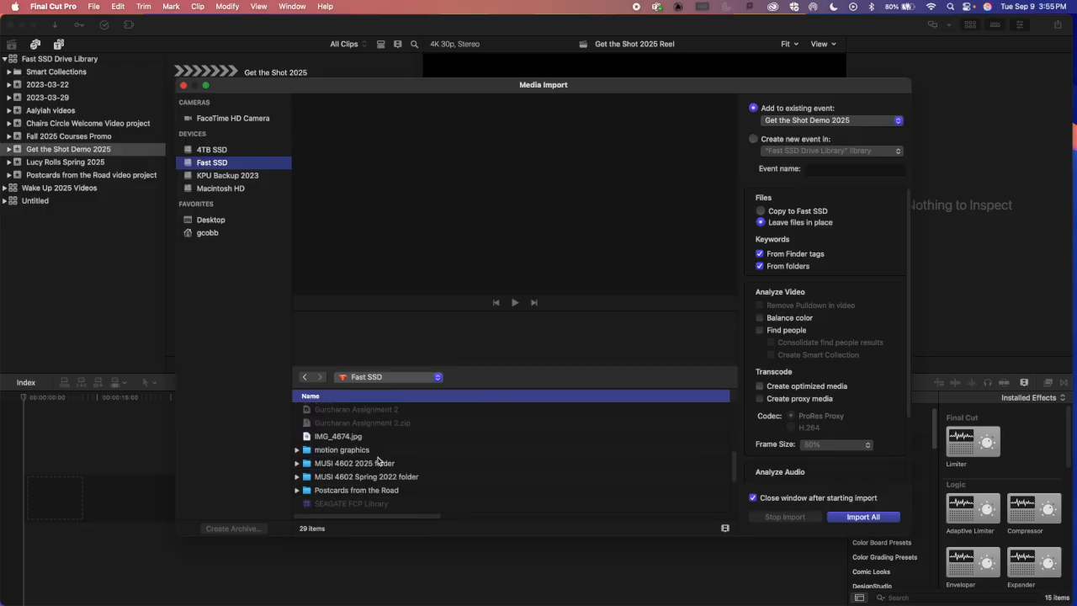
{"action": "left_click", "coordinate": [309, 465]}
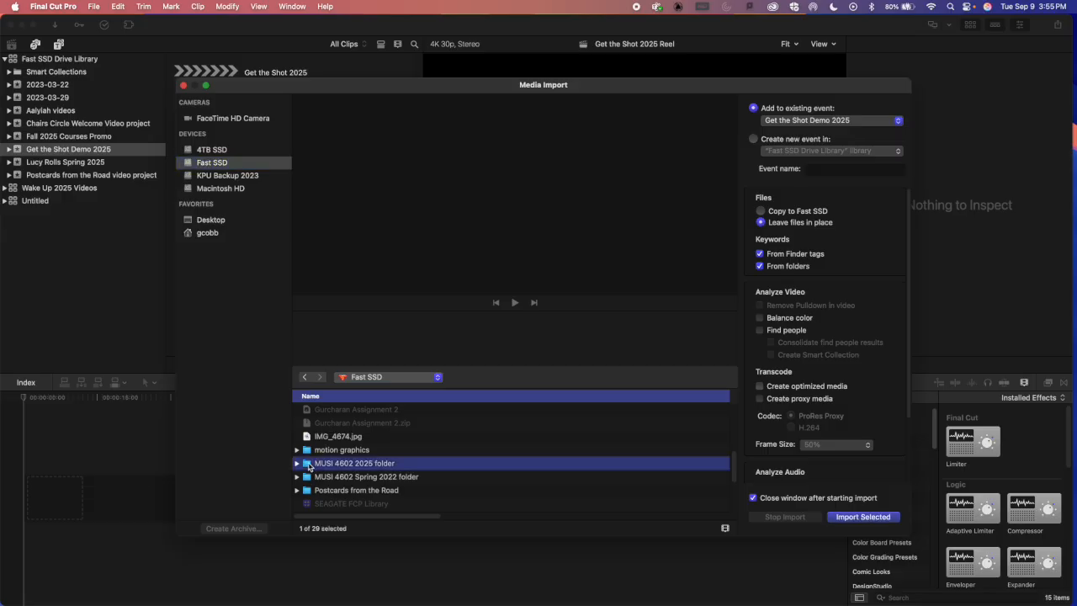
{"action": "double_click", "coordinate": [309, 465]}
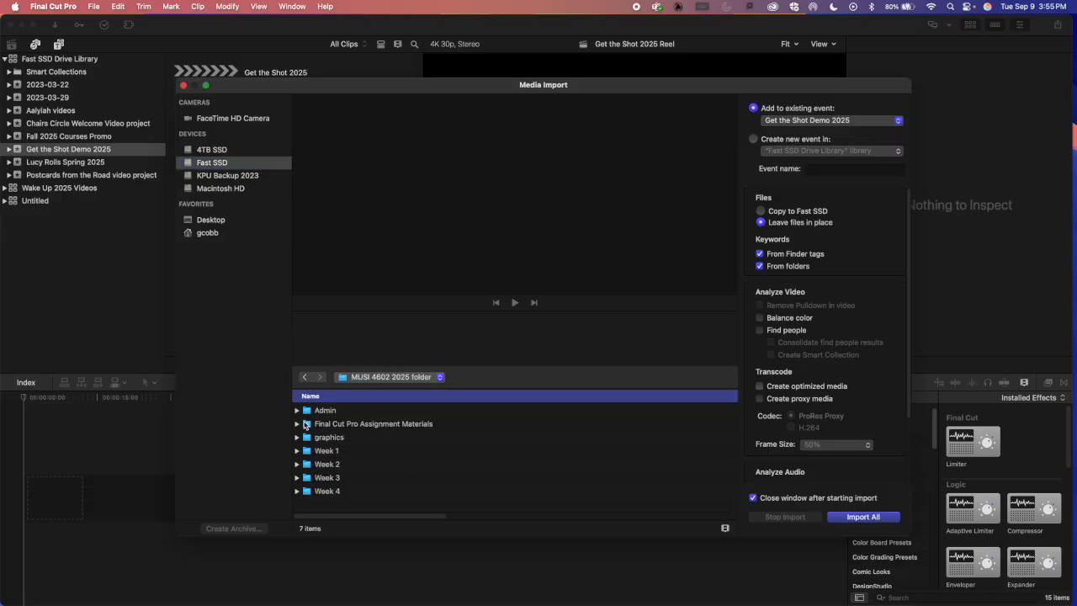
{"action": "left_click", "coordinate": [305, 466]}
{"action": "double_click", "coordinate": [305, 465]}
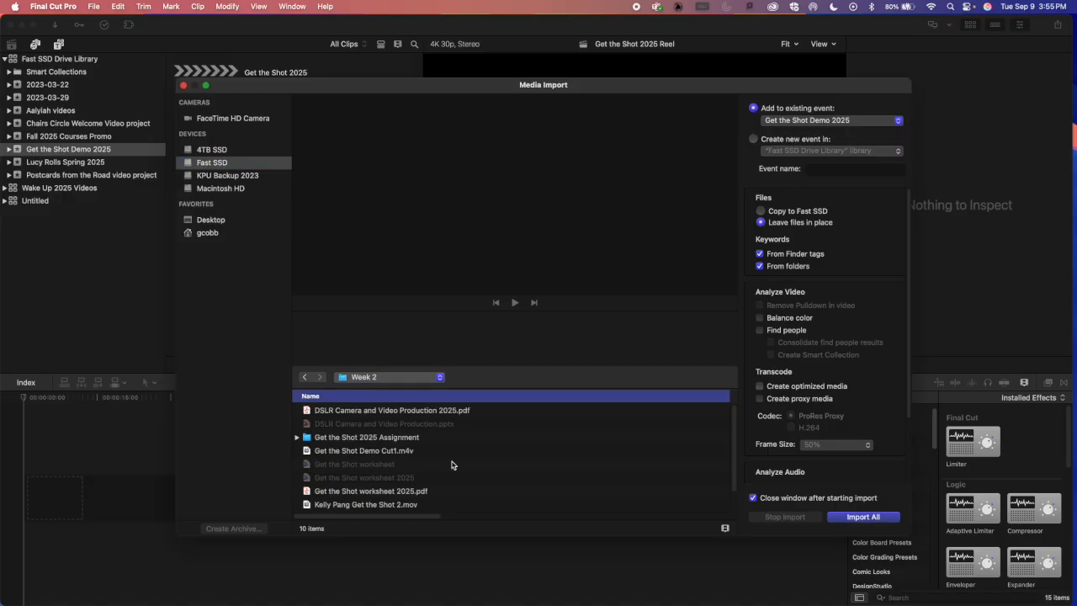
{"action": "double_click", "coordinate": [310, 438]}
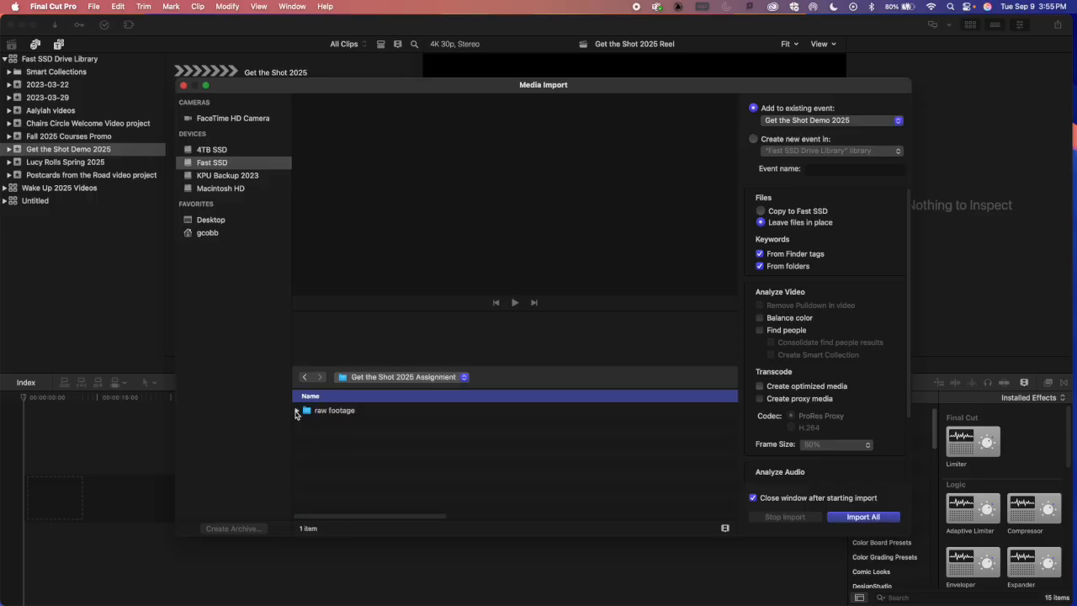
Expand the raw footage folder and select all its clips, from IMG_6182 2.mov through IMG_6181.MOV
{"action": "left_click", "coordinate": [296, 412]}
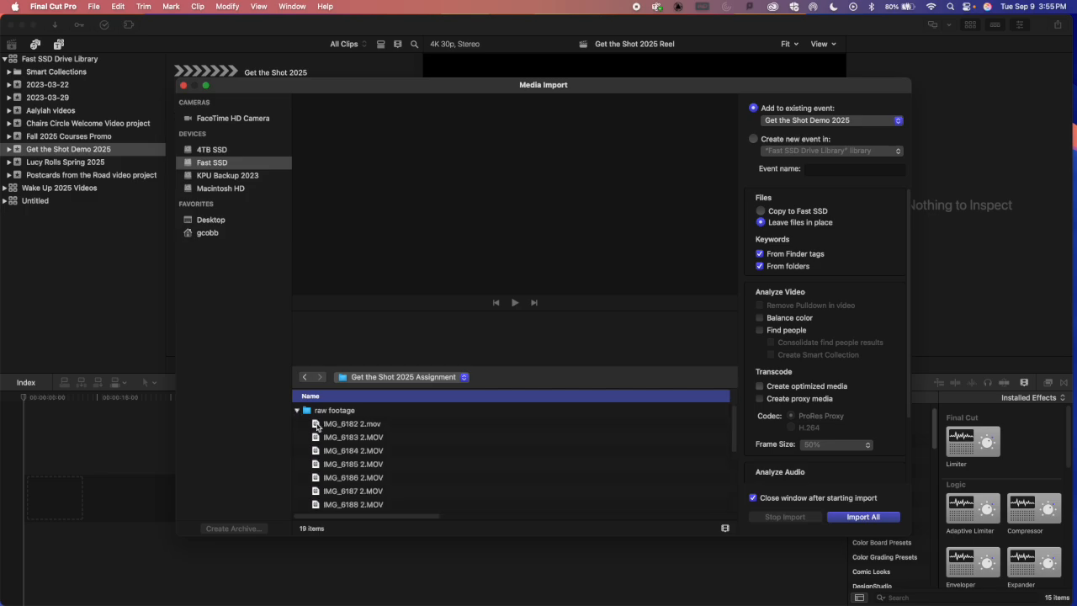
{"action": "left_click", "coordinate": [316, 424]}
{"action": "scroll", "coordinate": [368, 469], "scroll_direction": "down", "scroll_amount": 5}
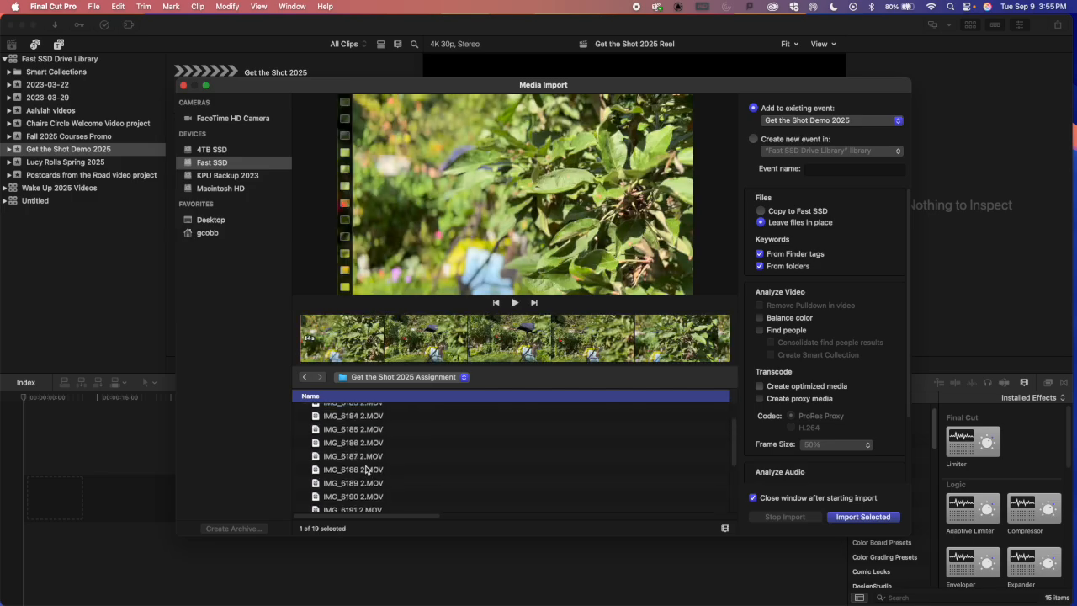
{"action": "scroll", "coordinate": [368, 469], "scroll_direction": "up", "scroll_amount": 5}
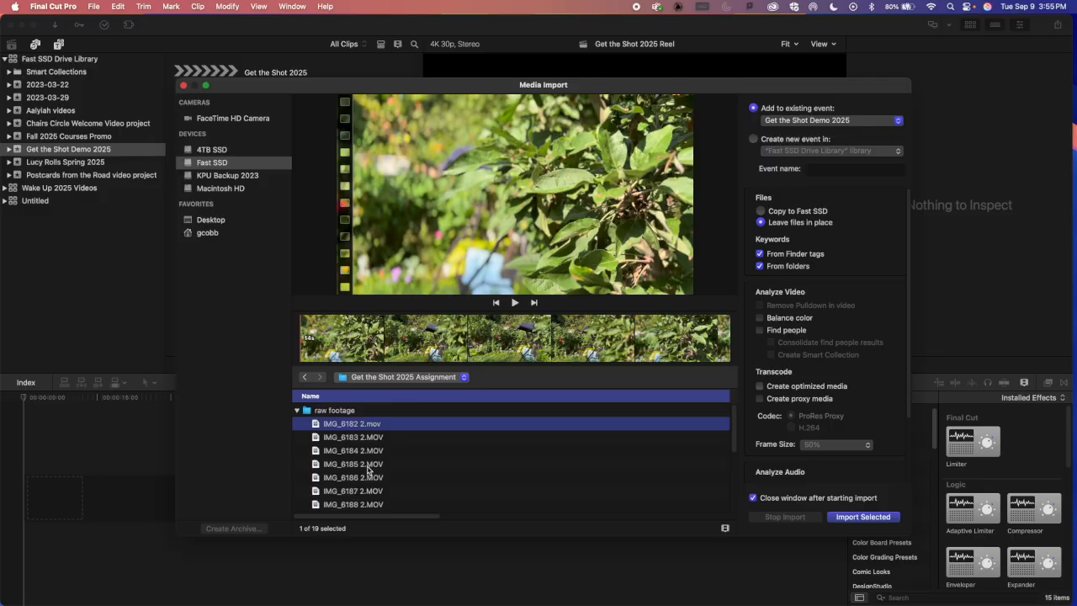
{"action": "scroll", "coordinate": [368, 469], "scroll_direction": "down", "scroll_amount": 2}
{"action": "scroll", "coordinate": [368, 470], "scroll_direction": "up", "scroll_amount": 2}
{"action": "scroll", "coordinate": [368, 465], "scroll_direction": "down", "scroll_amount": 3}
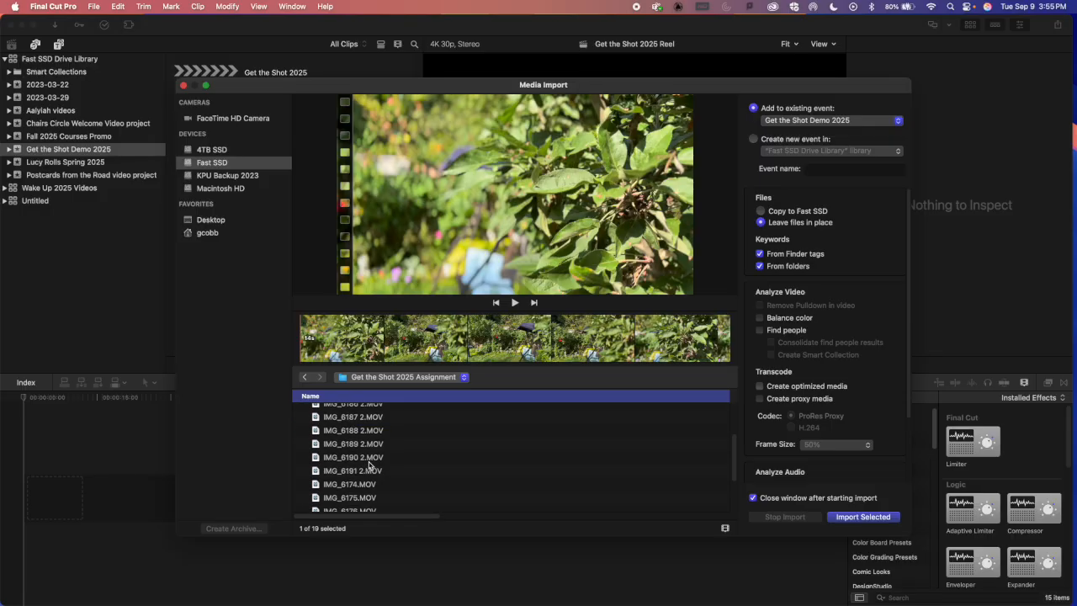
{"action": "scroll", "coordinate": [368, 465], "scroll_direction": "down", "scroll_amount": 3}
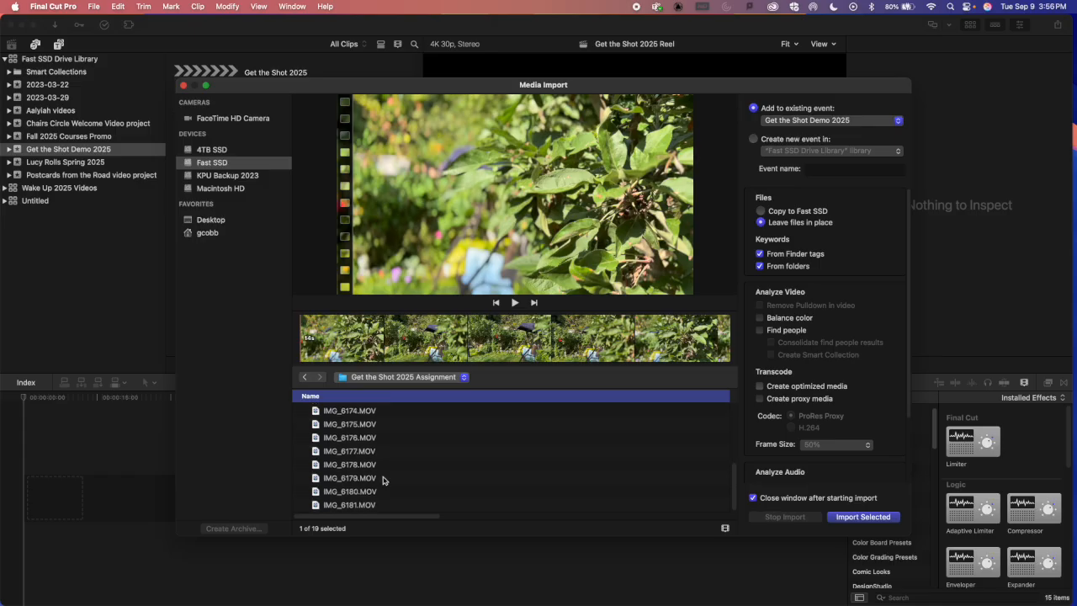
{"action": "left_click", "coordinate": [316, 504], "text": "shift"}
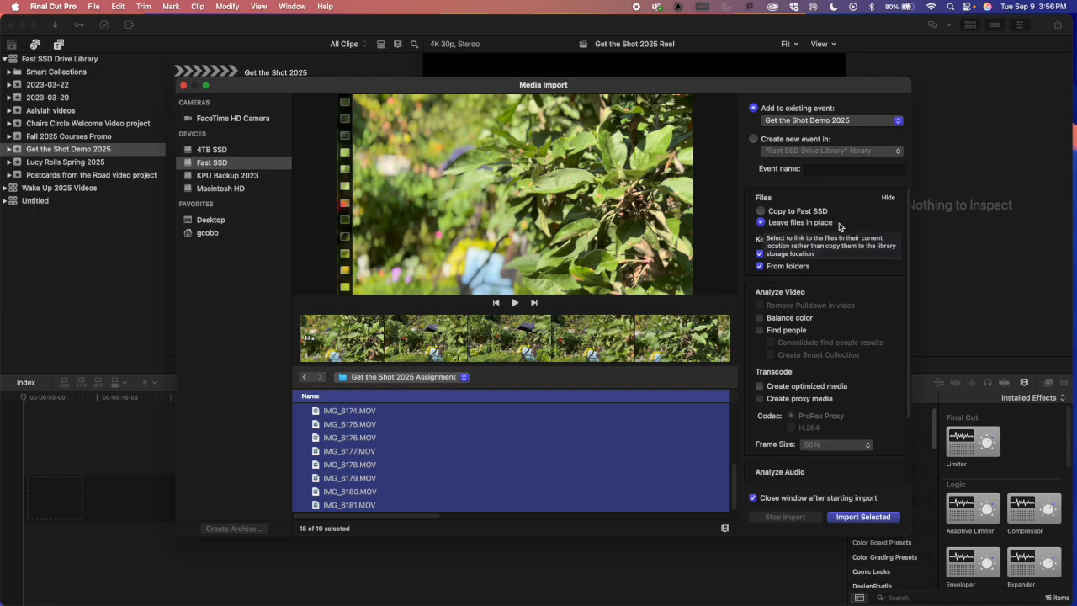
Import the selected clips into the Get the Shot Demo 2025 event, leaving the files in place
{"action": "left_click", "coordinate": [762, 212]}
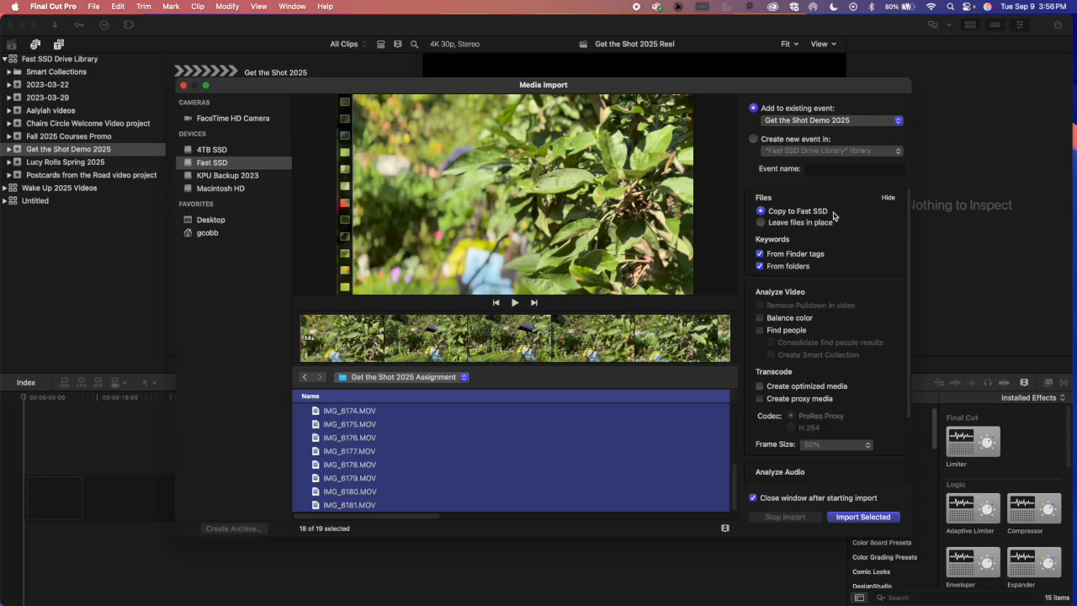
{"action": "left_click", "coordinate": [762, 222]}
{"action": "left_click", "coordinate": [859, 518]}
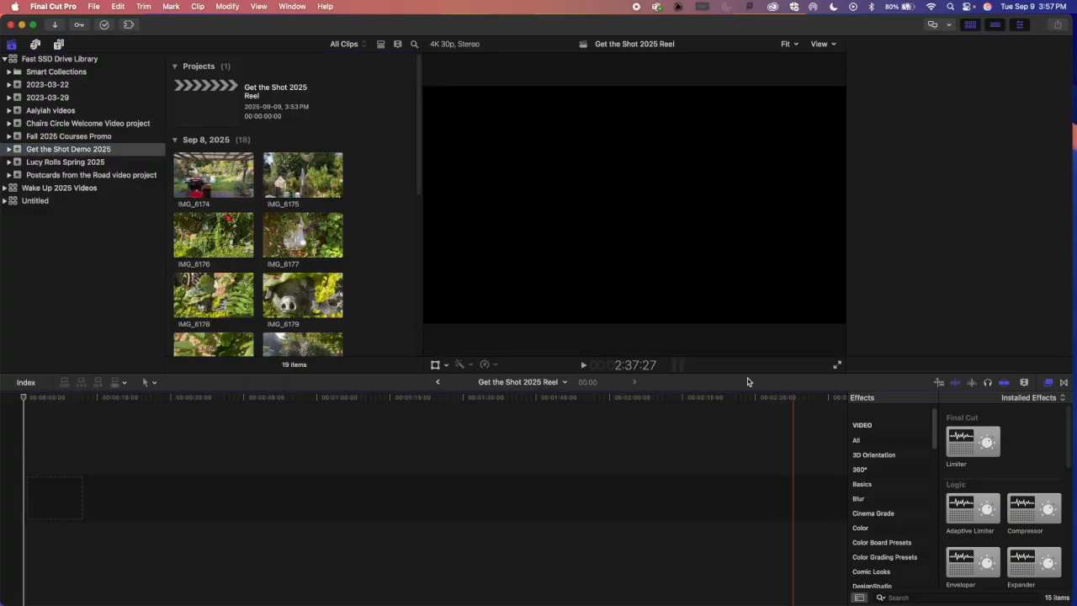
Look over the imported clips in the Get the Shot Demo 2025 event and preview IMG_6174 and IMG_6175
{"action": "scroll", "coordinate": [250, 211], "scroll_direction": "down", "scroll_amount": 10}
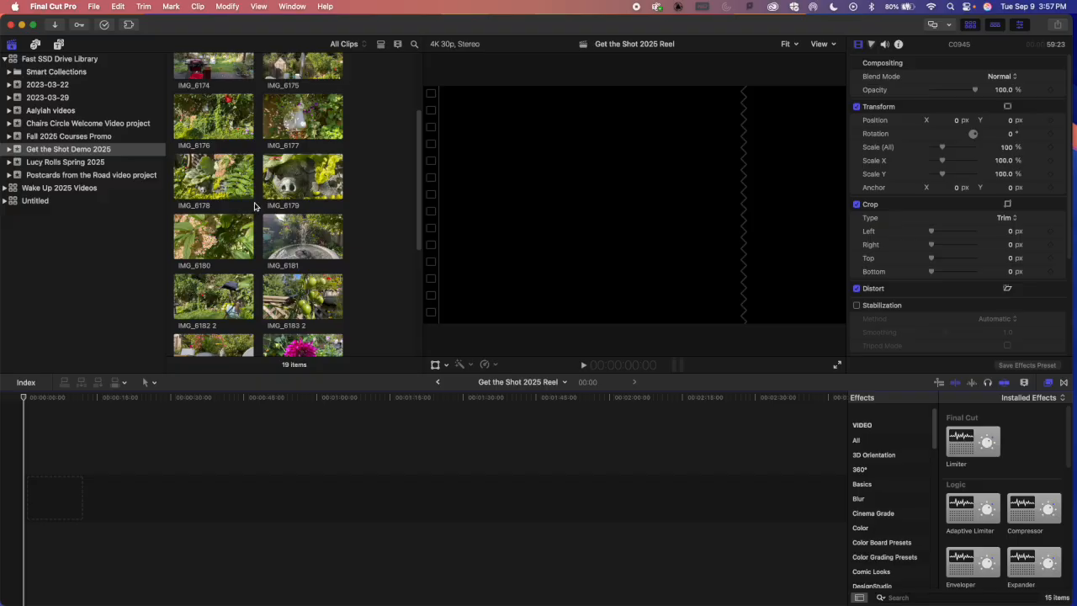
{"action": "scroll", "coordinate": [257, 202], "scroll_direction": "up", "scroll_amount": 10}
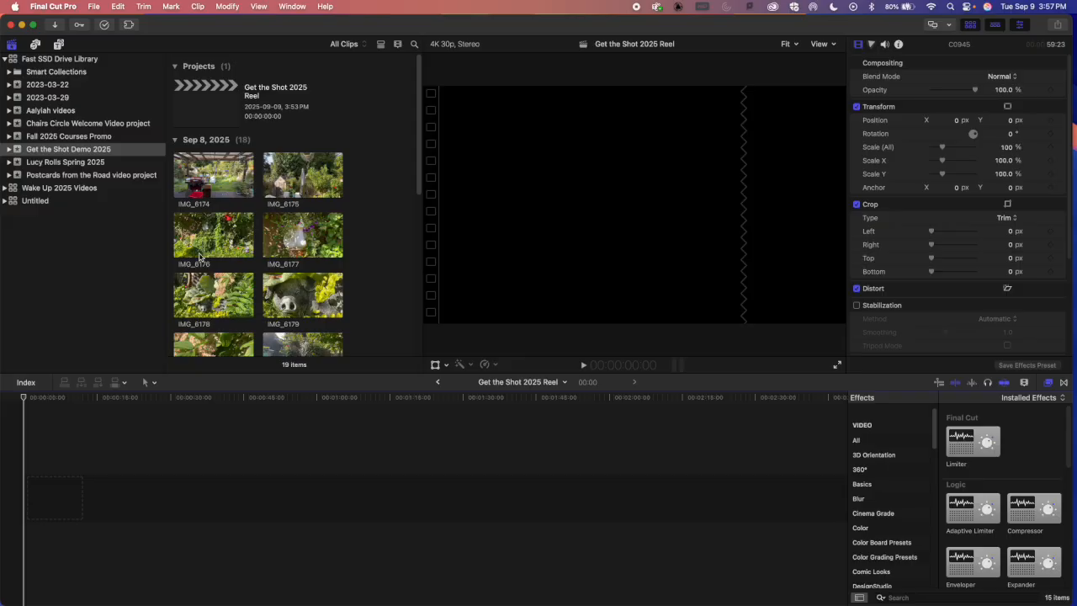
{"action": "left_click", "coordinate": [202, 178]}
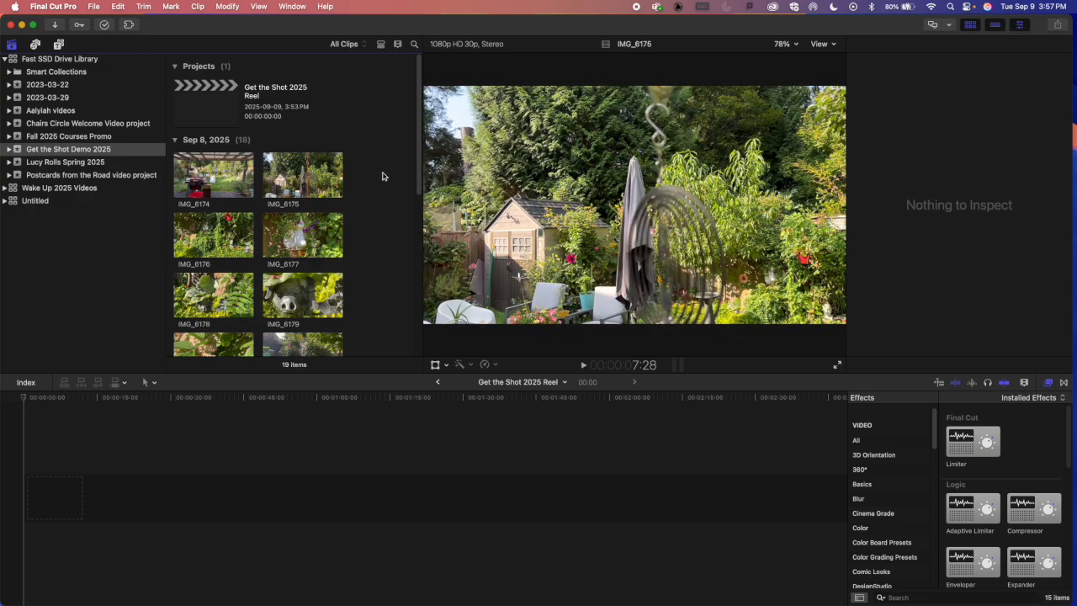
{"action": "scroll", "coordinate": [375, 187], "scroll_direction": "down", "scroll_amount": 5}
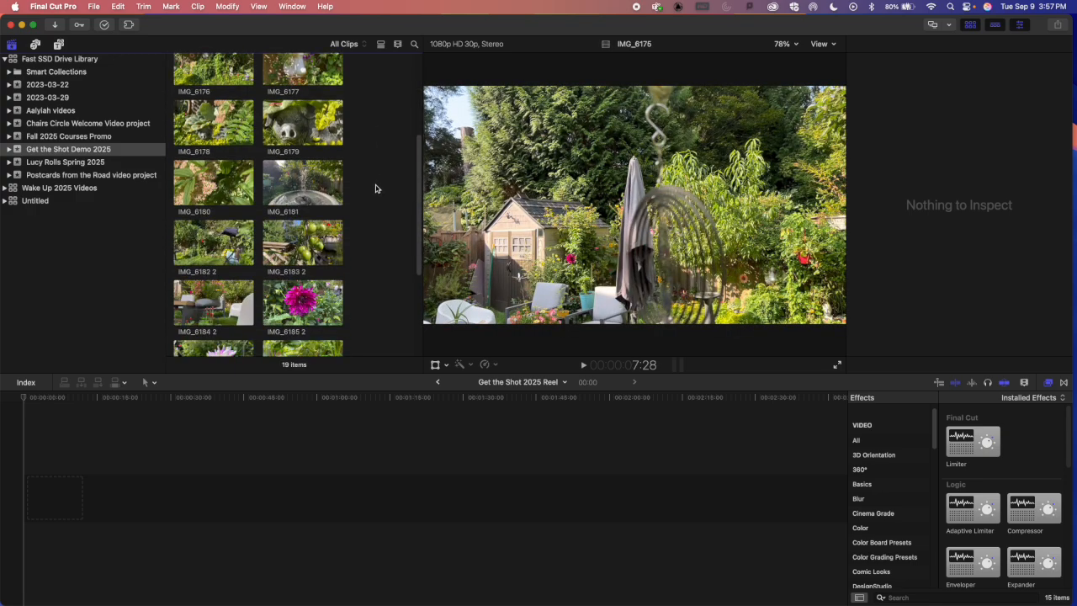
{"action": "scroll", "coordinate": [376, 187], "scroll_direction": "down", "scroll_amount": 1}
{"action": "scroll", "coordinate": [378, 186], "scroll_direction": "up", "scroll_amount": 6}
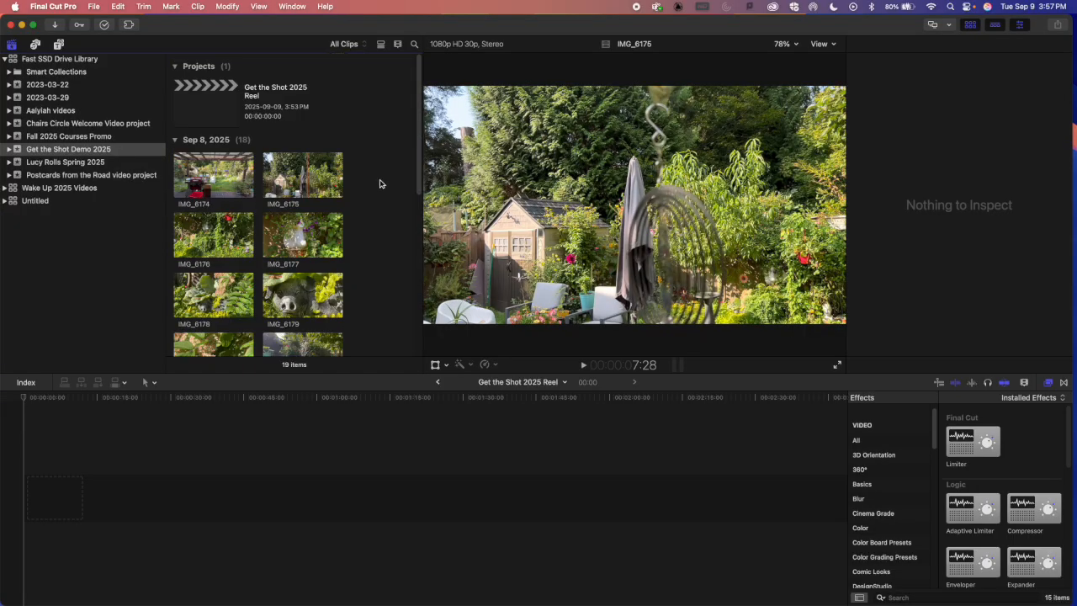
{"action": "scroll", "coordinate": [379, 181], "scroll_direction": "down", "scroll_amount": 2}
{"action": "scroll", "coordinate": [381, 177], "scroll_direction": "up", "scroll_amount": 2}
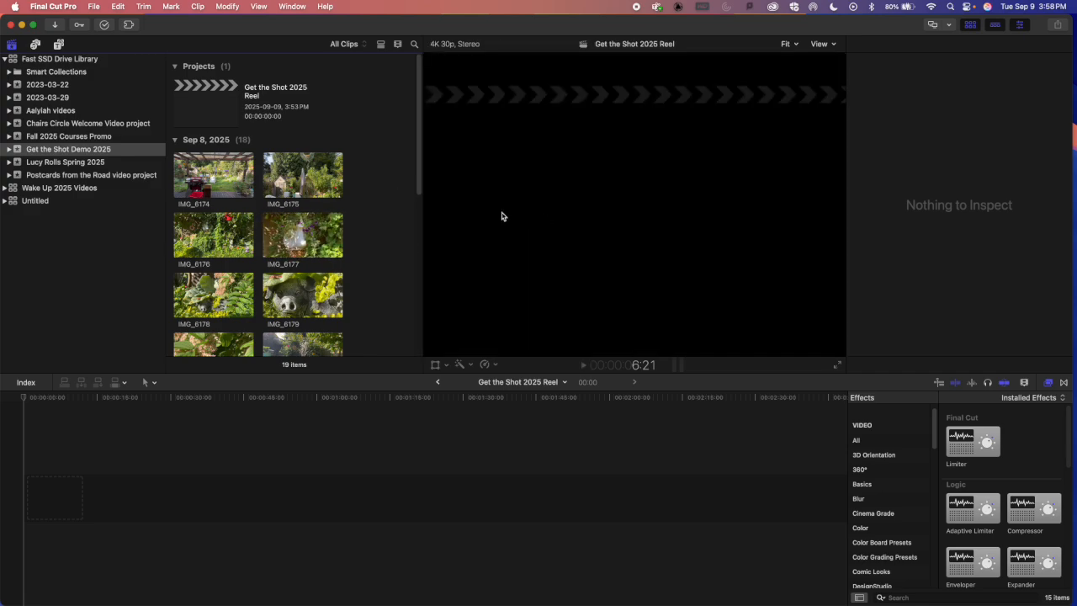
Skim through the remaining garden clips from IMG_6177 to IMG_6191 2 to review the footage for the reel
{"action": "left_click", "coordinate": [291, 240]}
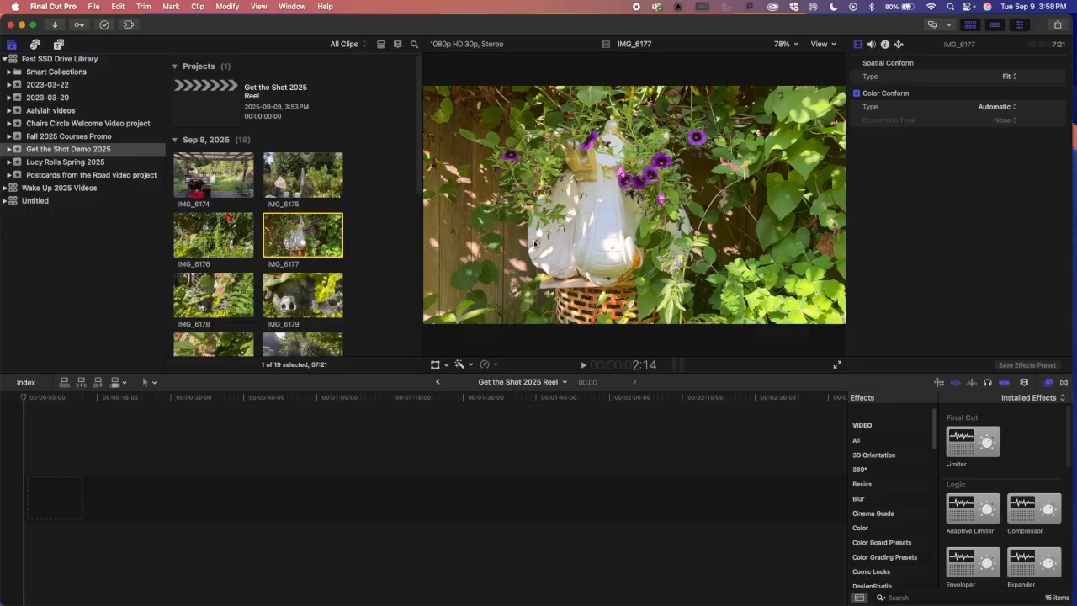
{"action": "left_click", "coordinate": [196, 292]}
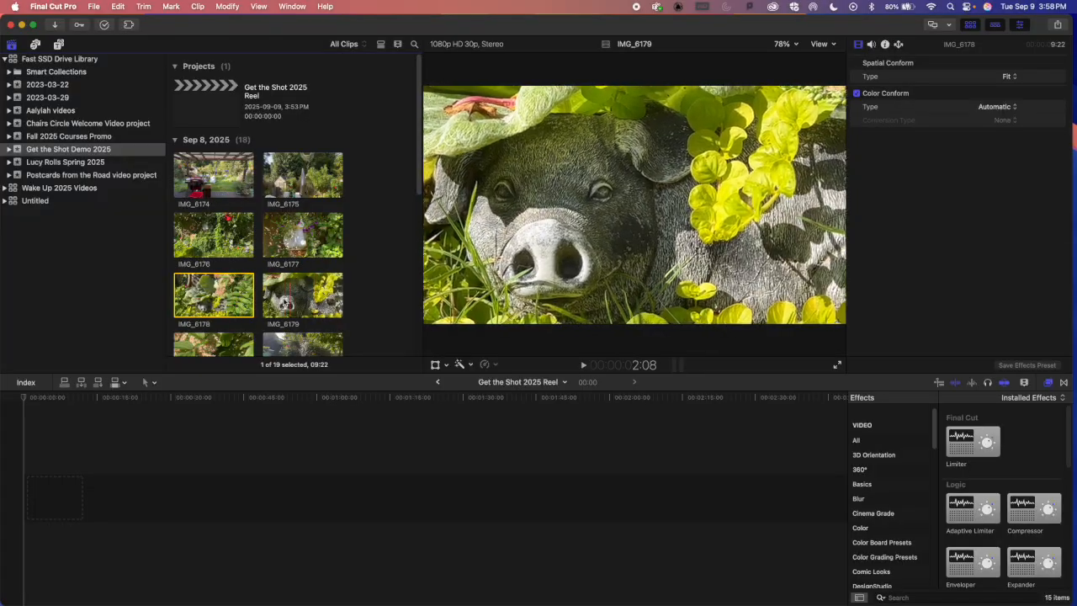
{"action": "scroll", "coordinate": [293, 299], "scroll_direction": "down", "scroll_amount": 2}
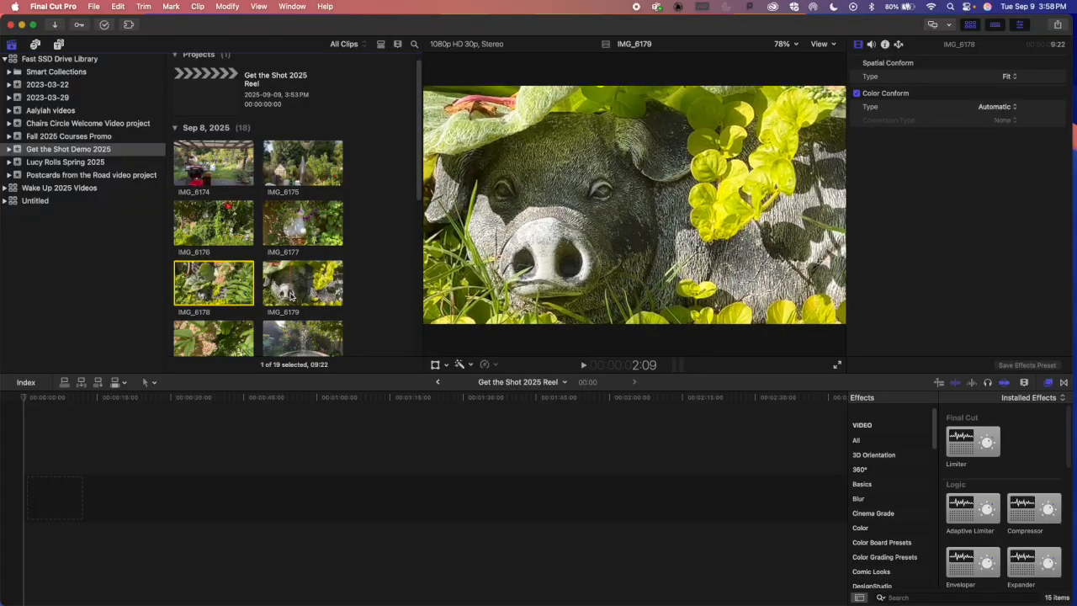
{"action": "scroll", "coordinate": [292, 293], "scroll_direction": "down", "scroll_amount": 1}
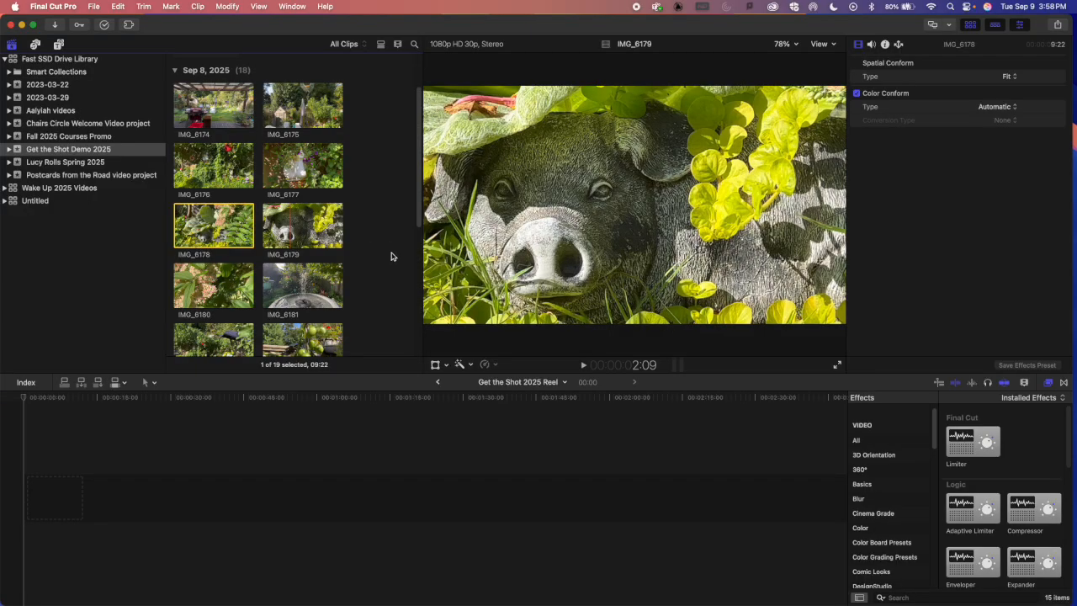
{"action": "scroll", "coordinate": [370, 223], "scroll_direction": "down", "scroll_amount": 1}
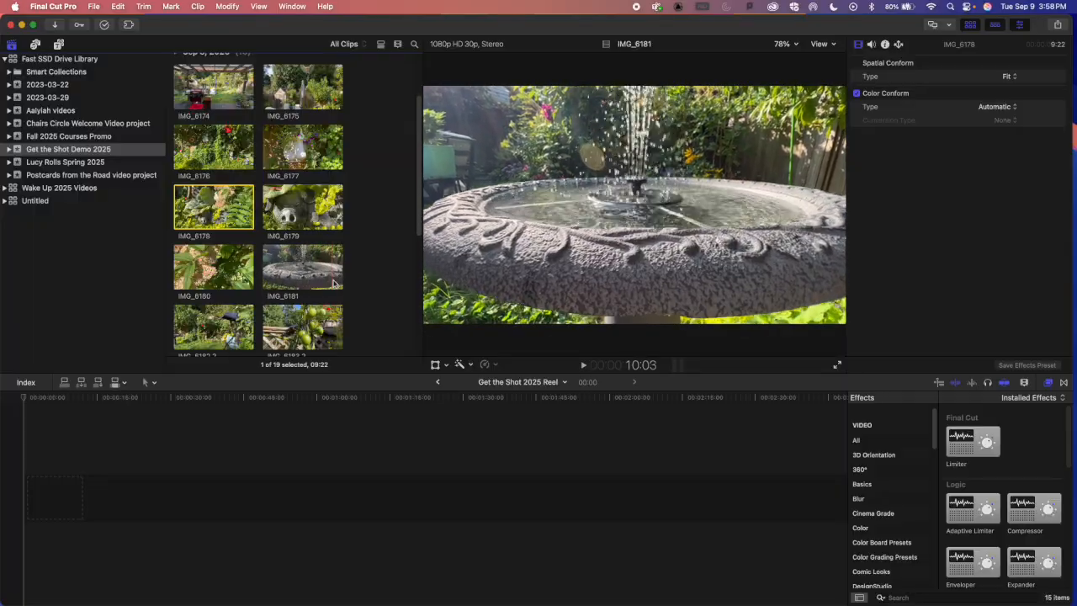
{"action": "scroll", "coordinate": [381, 294], "scroll_direction": "down", "scroll_amount": 2}
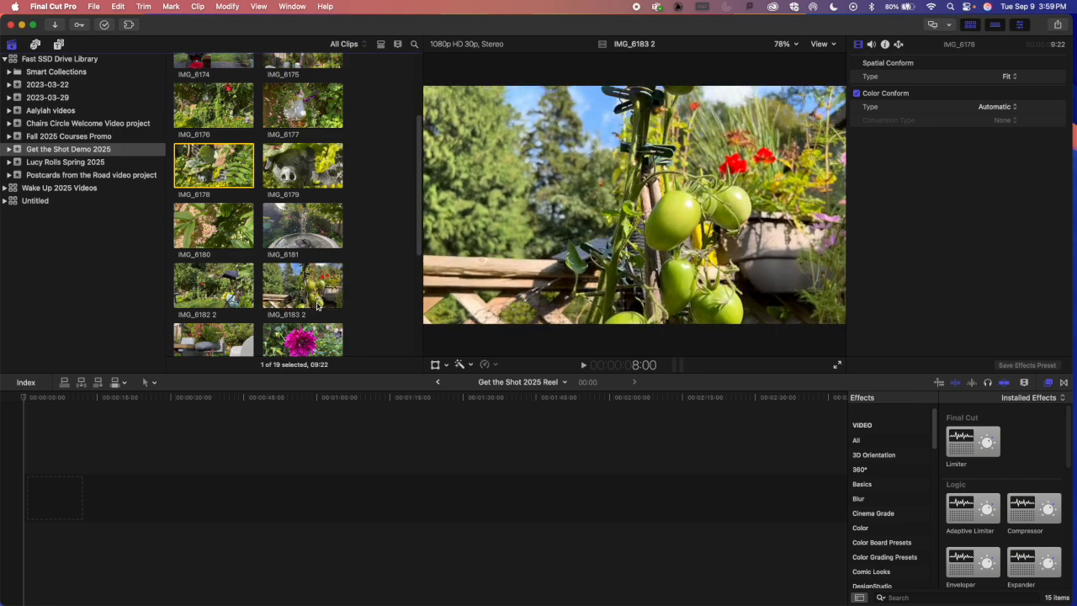
{"action": "scroll", "coordinate": [410, 323], "scroll_direction": "down", "scroll_amount": 2}
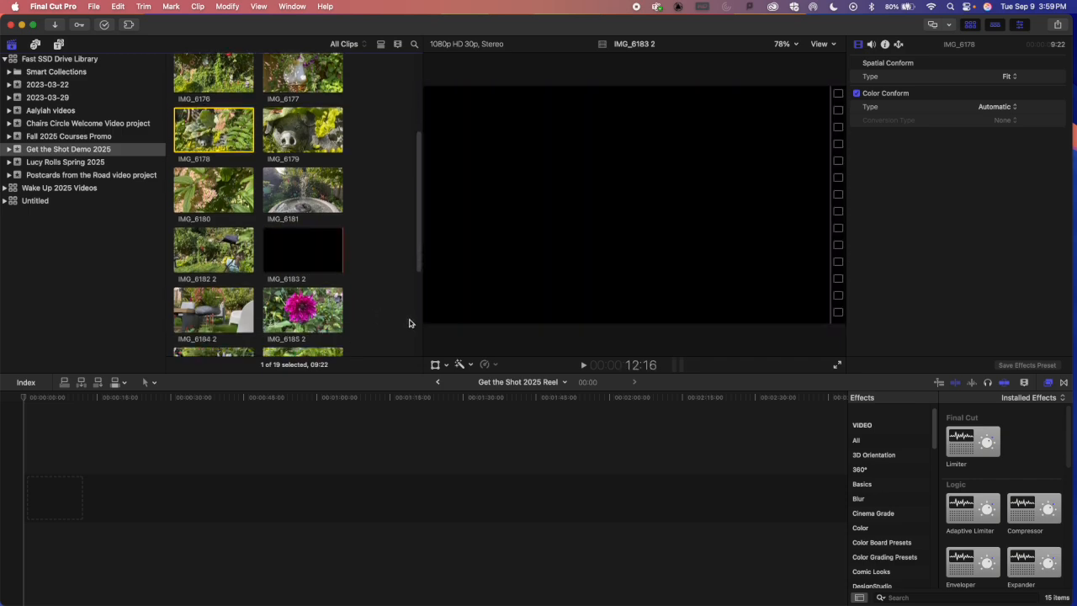
{"action": "scroll", "coordinate": [409, 323], "scroll_direction": "down", "scroll_amount": 1}
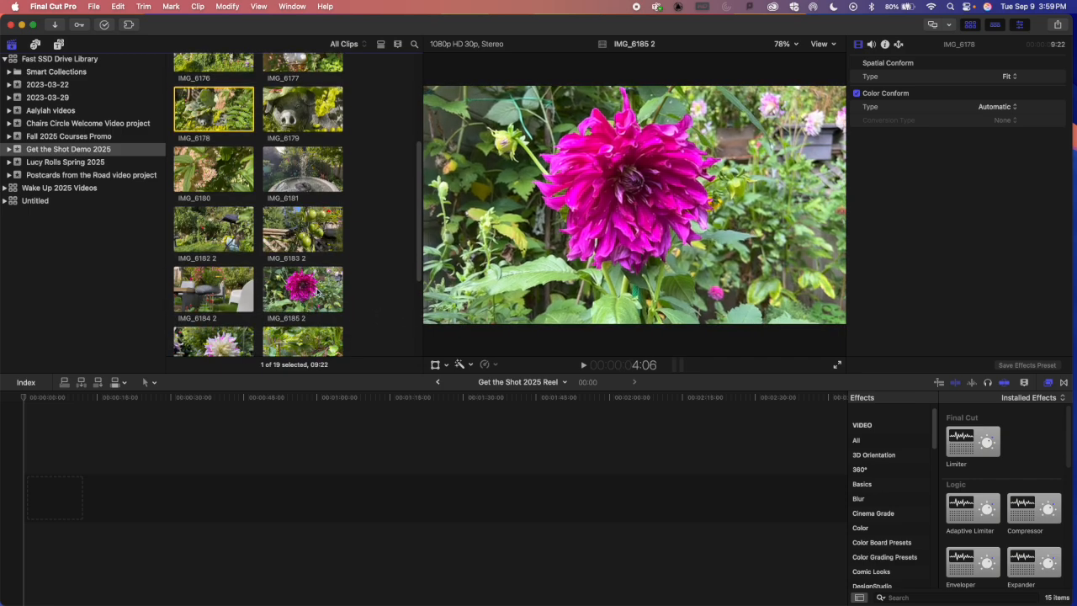
{"action": "scroll", "coordinate": [307, 290], "scroll_direction": "down", "scroll_amount": 2}
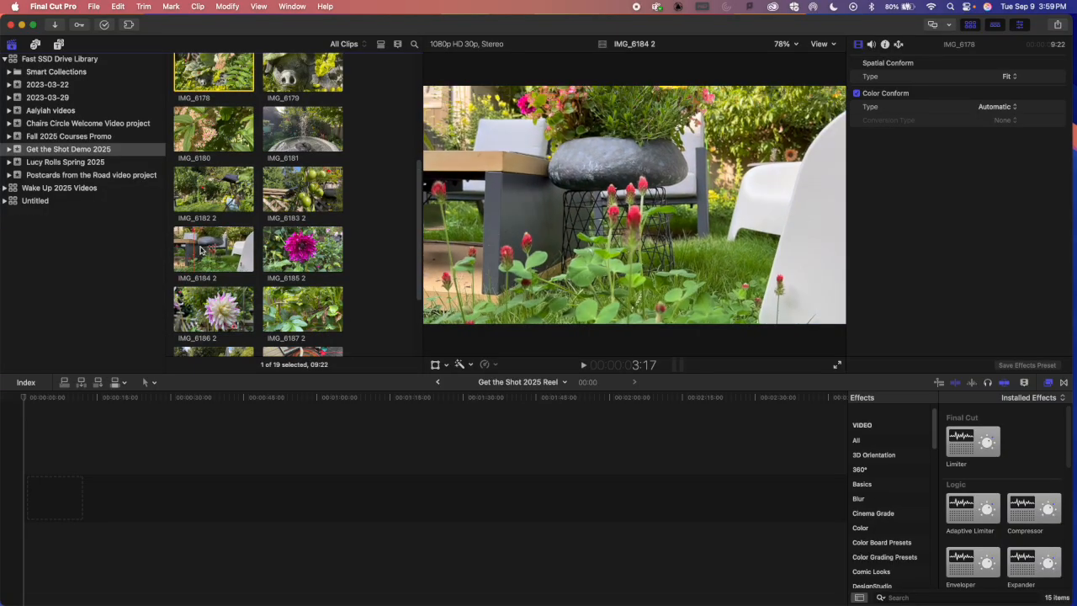
{"action": "scroll", "coordinate": [186, 259], "scroll_direction": "down", "scroll_amount": 3}
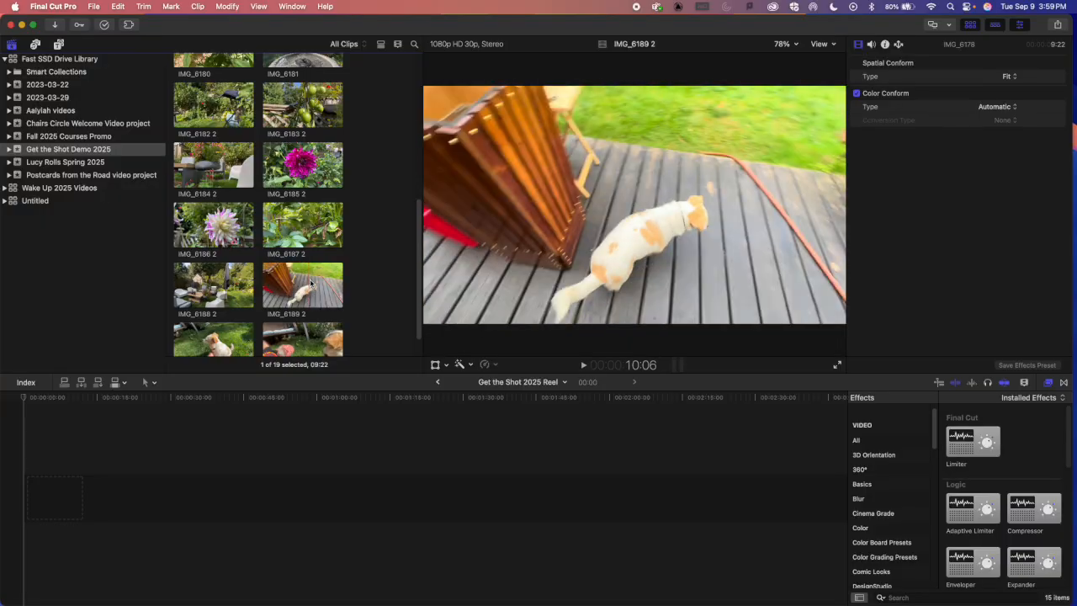
{"action": "scroll", "coordinate": [331, 282], "scroll_direction": "down", "scroll_amount": 2}
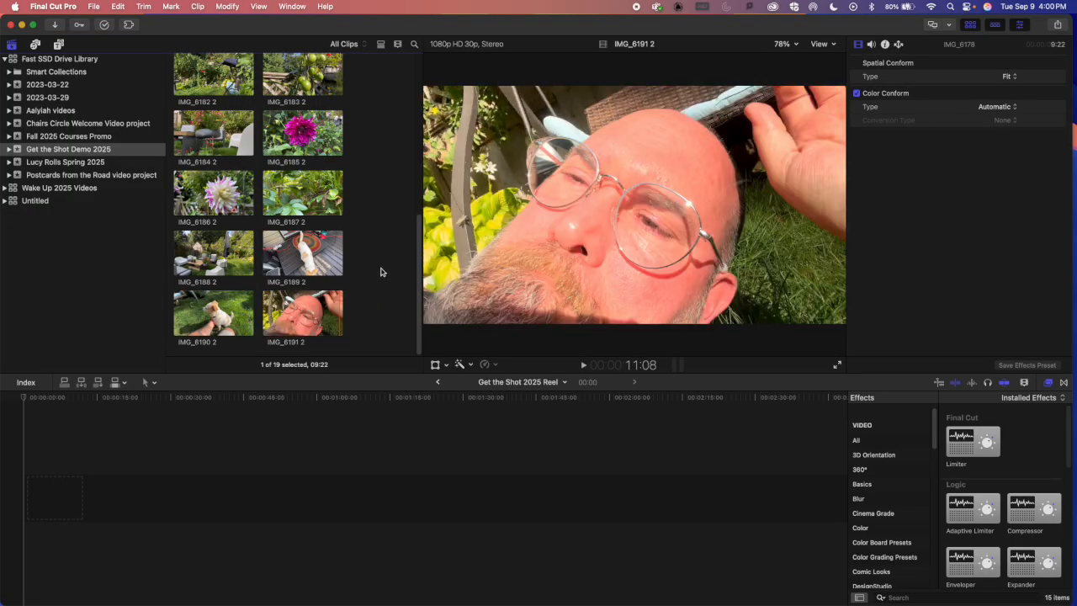
{"action": "scroll", "coordinate": [380, 233], "scroll_direction": "up", "scroll_amount": 10}
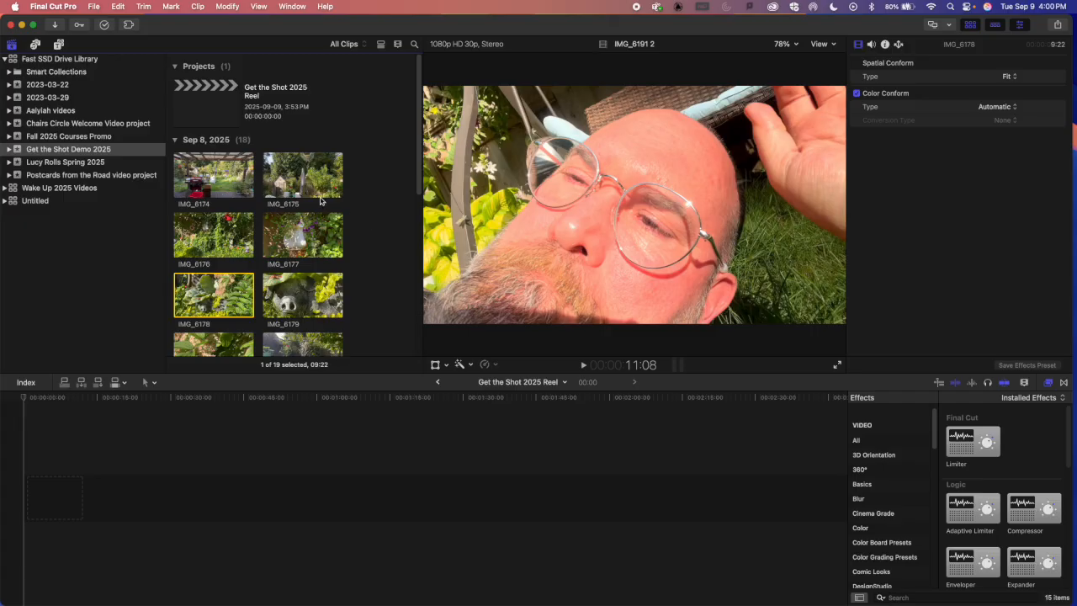
Add the whole IMG_6174 clip to the start of the Get the Shot 2025 Reel timeline
{"action": "left_click", "coordinate": [217, 176]}
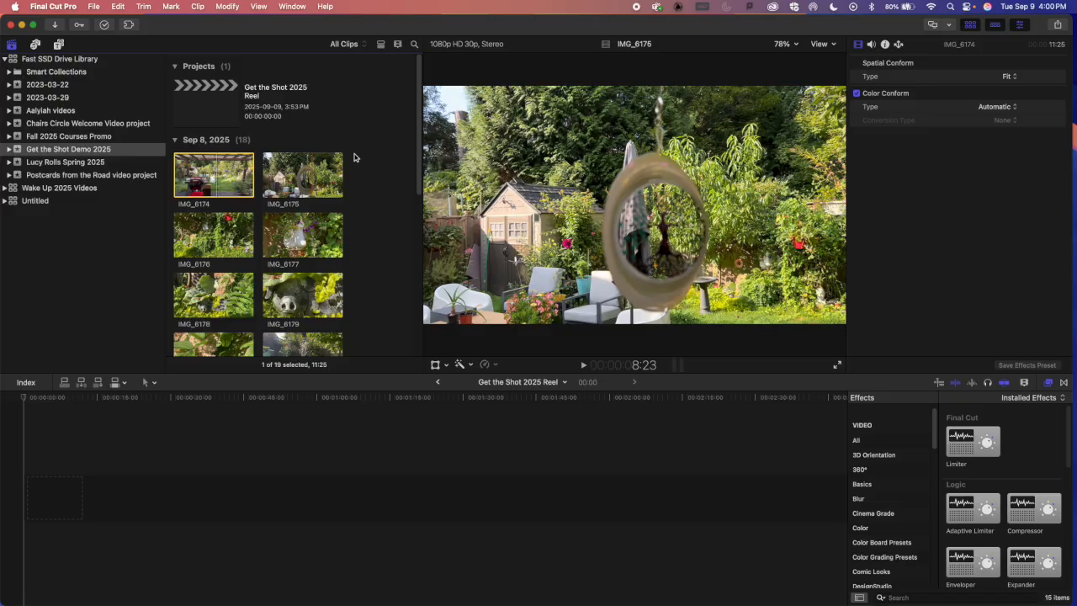
{"action": "left_click", "coordinate": [29, 493]}
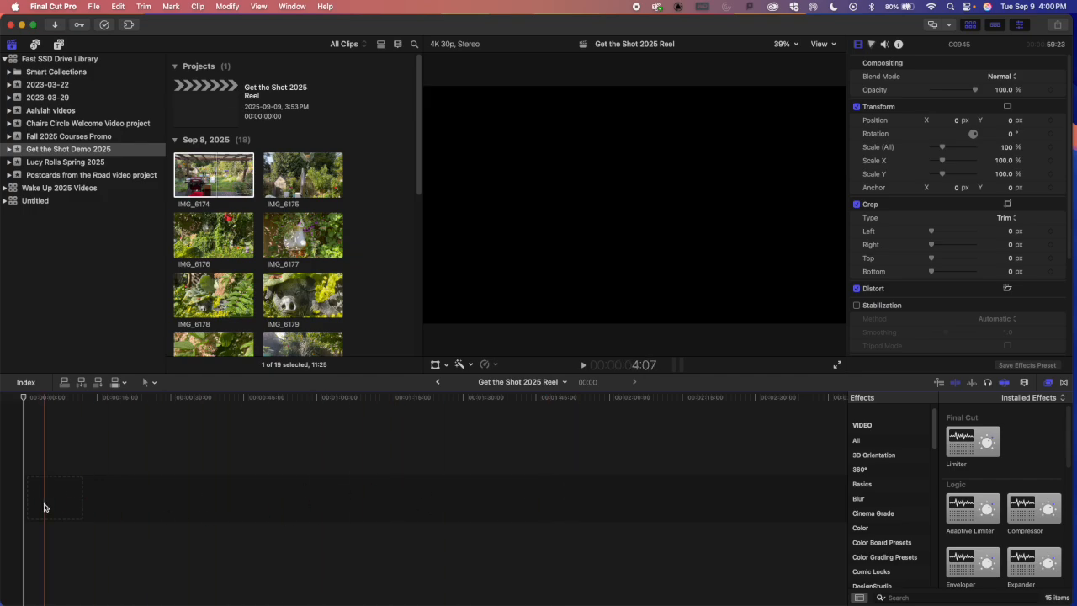
{"action": "left_click", "coordinate": [378, 170]}
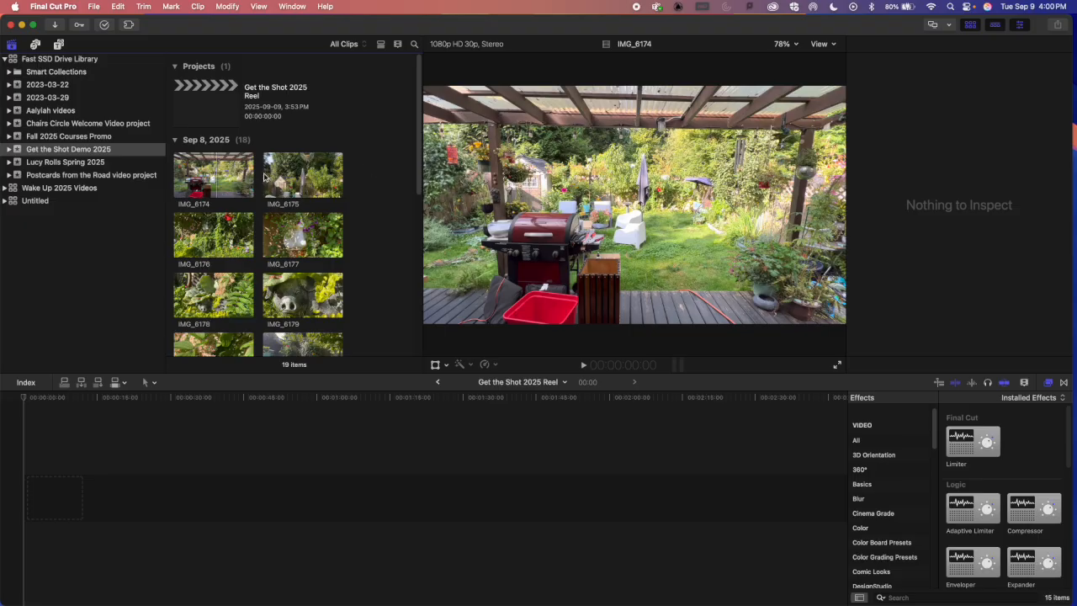
{"action": "left_click", "coordinate": [214, 177]}
{"action": "left_click_drag", "start_coordinate": [214, 178], "coordinate": [238, 495]}
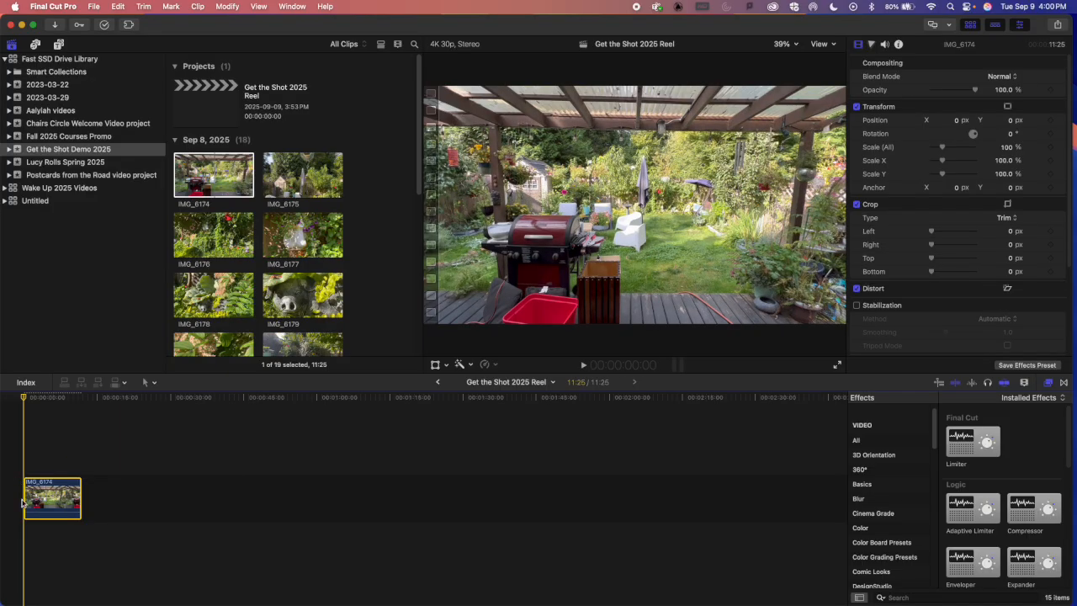
Delete the full-length IMG_6174 clip from the timeline
{"action": "left_click_drag", "start_coordinate": [25, 497], "coordinate": [65, 497]}
{"action": "left_click", "coordinate": [53, 499]}
{"action": "key", "text": "Delete"}
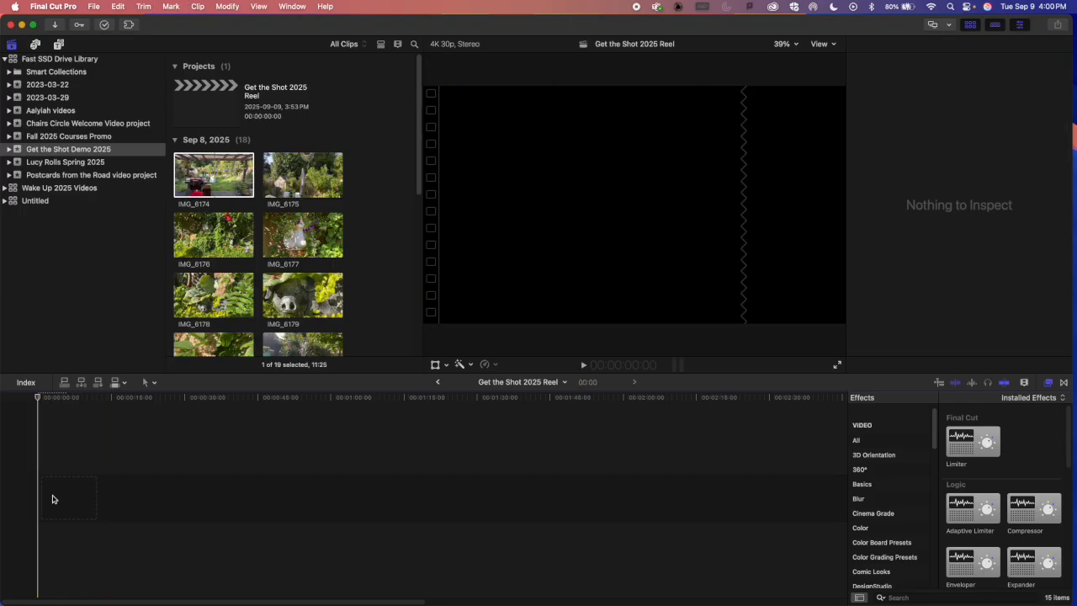
Add a 07:13 range from the middle of IMG_6174 to the empty timeline and trim the clip's end to 07:03
{"action": "left_click", "coordinate": [189, 158]}
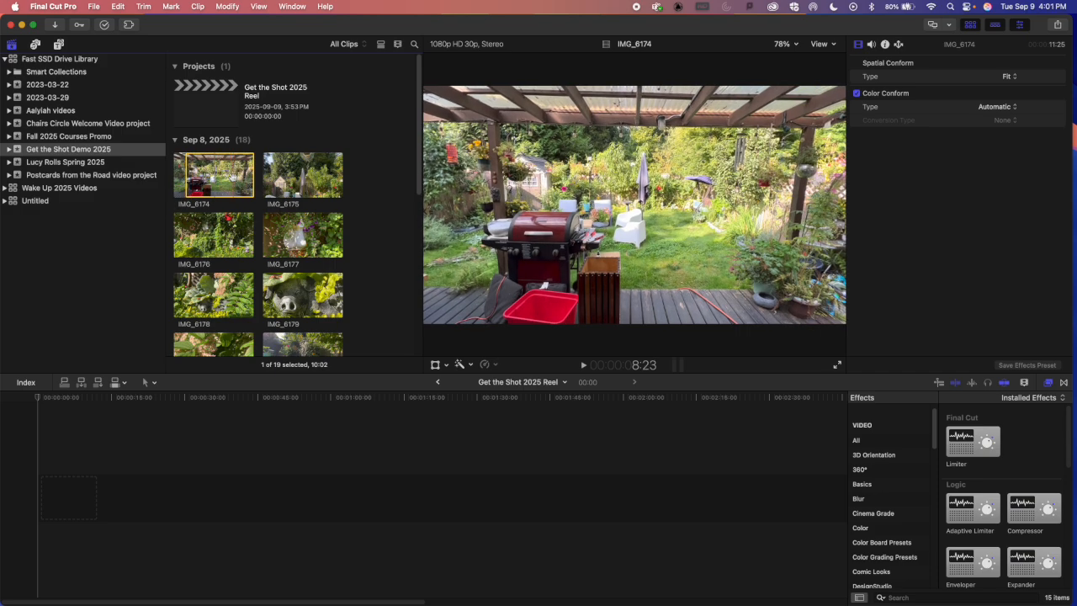
{"action": "left_click_drag", "start_coordinate": [237, 174], "coordinate": [217, 466]}
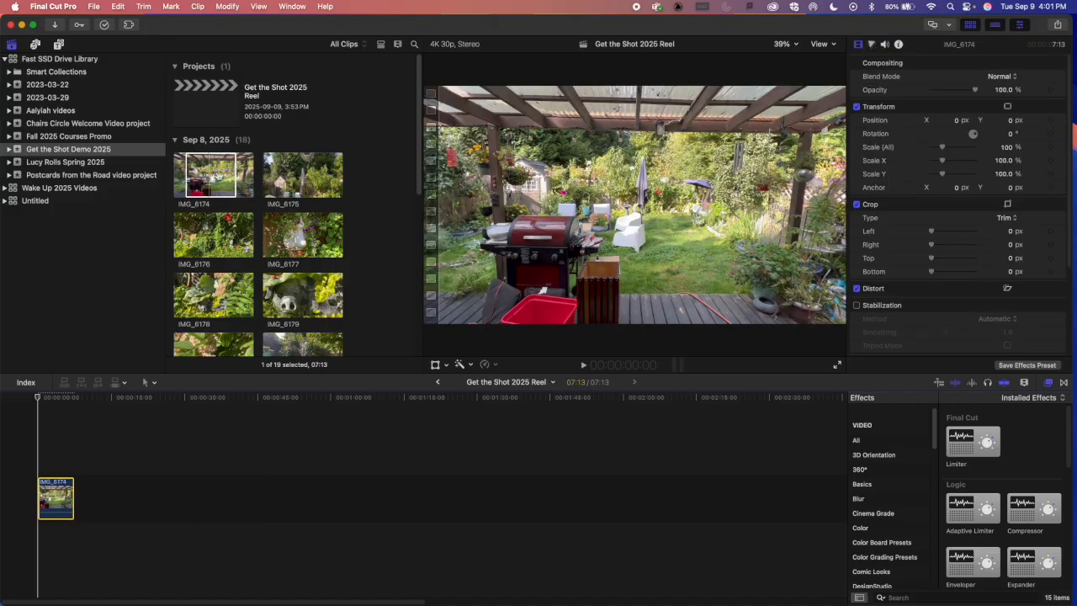
{"action": "left_click", "coordinate": [71, 510]}
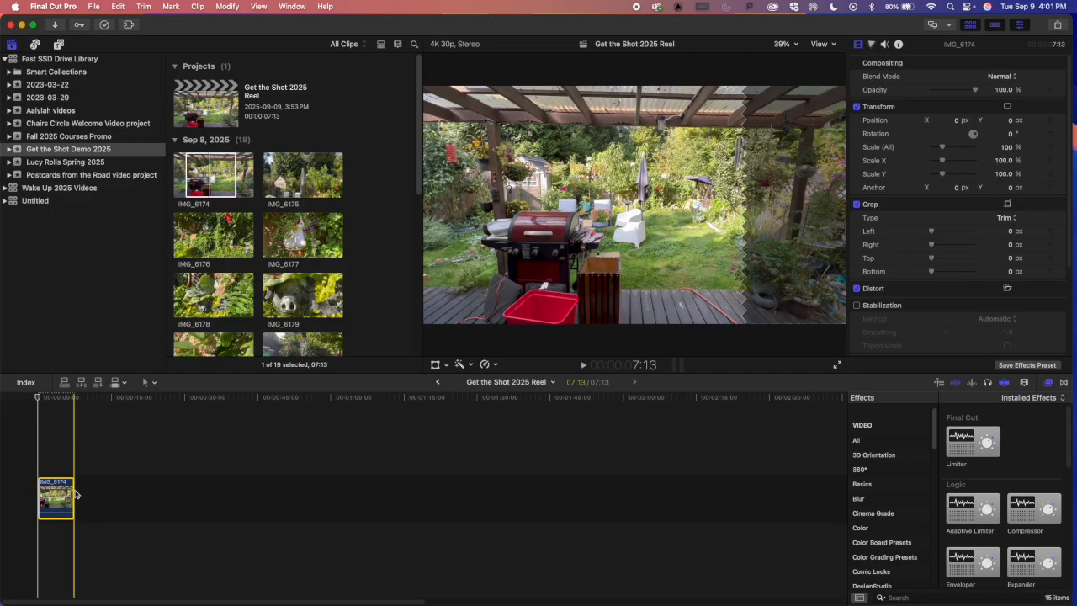
{"action": "left_click_drag", "start_coordinate": [74, 496], "coordinate": [72, 492]}
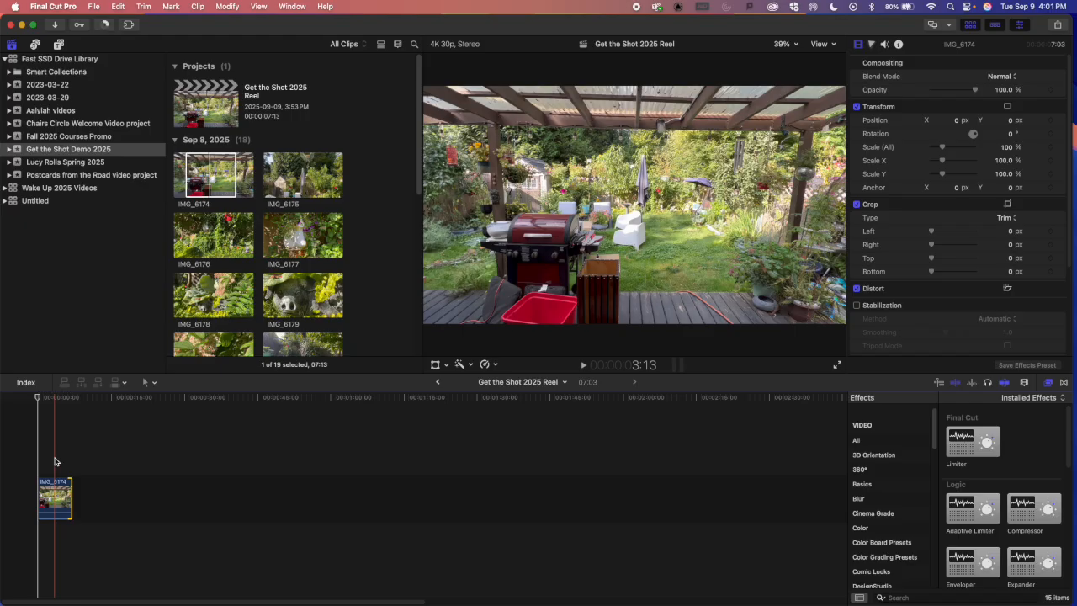
Zoom the timeline in and out to view the IMG_6174 clip at different scales
{"action": "key", "text": "super+minus"}
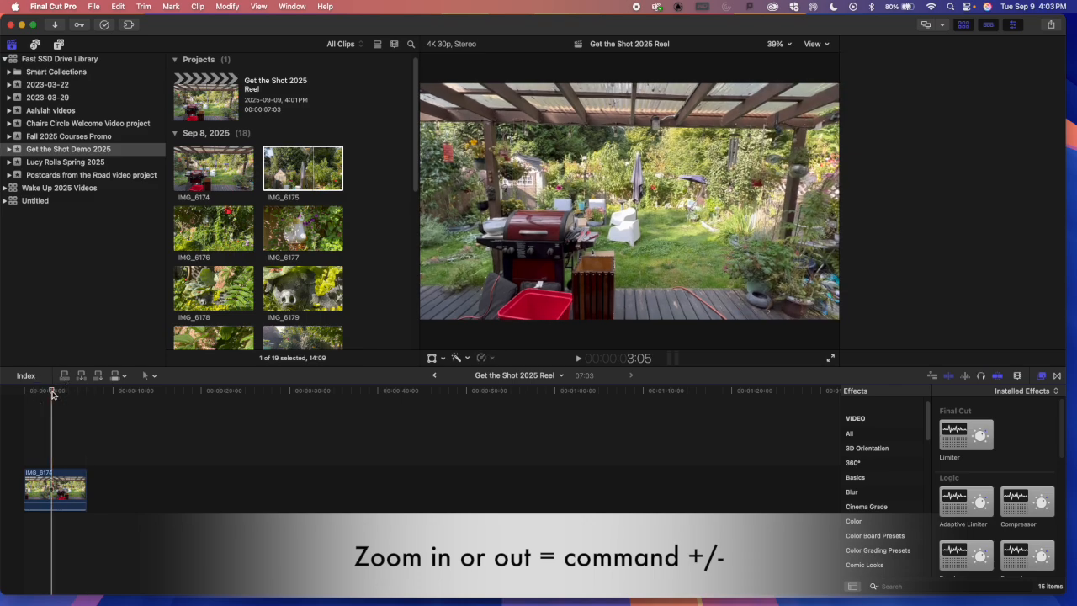
{"action": "key", "text": "super+4"}
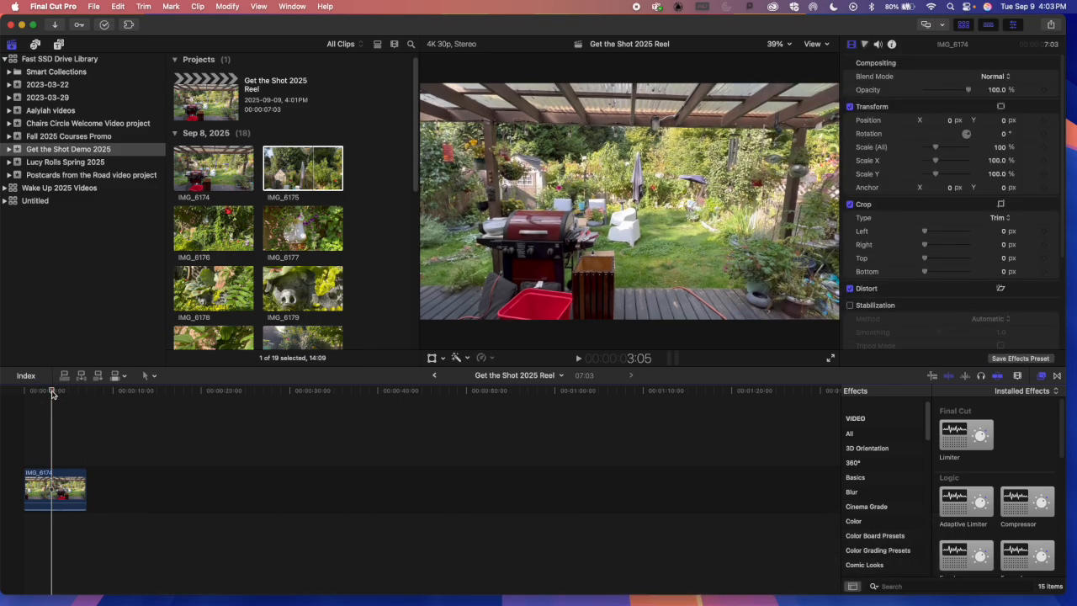
{"action": "key", "text": "super+equal"}
{"action": "key", "text": "super+equal"}
{"action": "key", "text": "super+equal"}
{"action": "key", "text": "super+equal"}
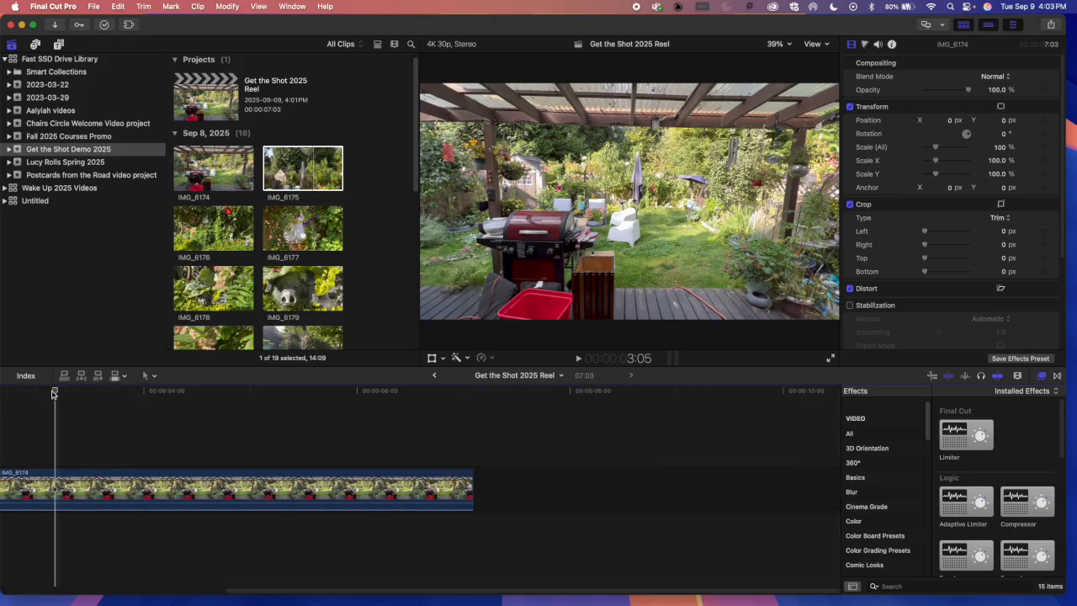
{"action": "key", "text": "super+minus"}
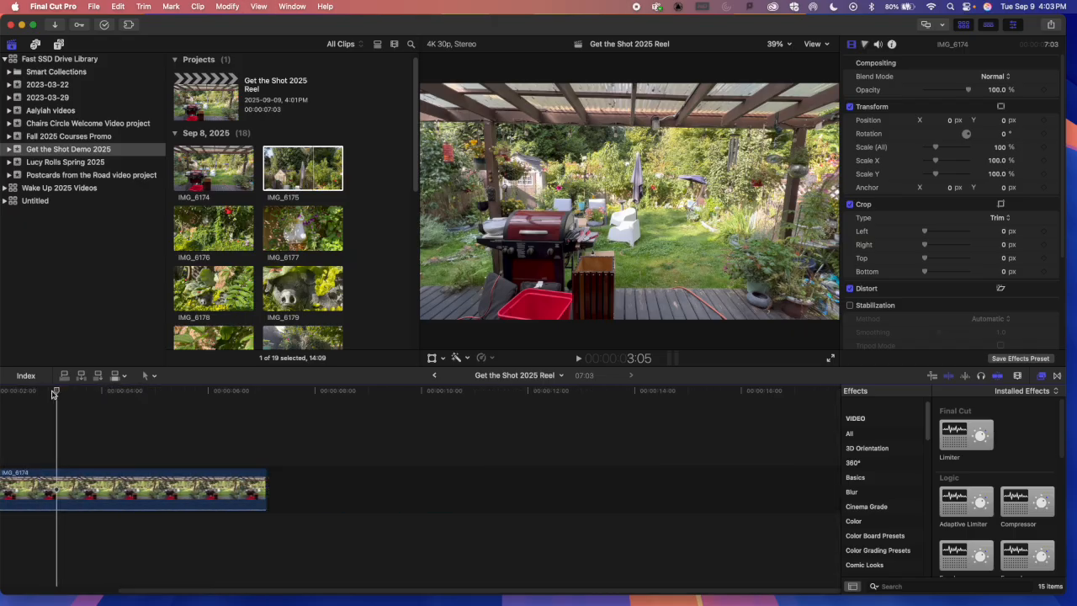
{"action": "key", "text": "super+minus"}
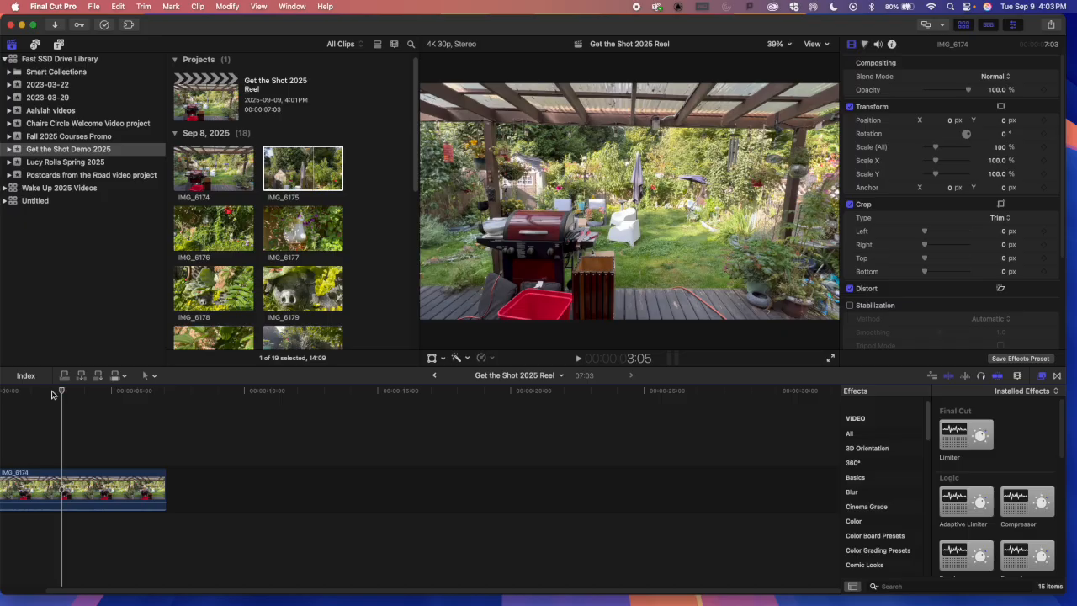
{"action": "scroll", "coordinate": [217, 505], "scroll_direction": "left", "scroll_amount": 2}
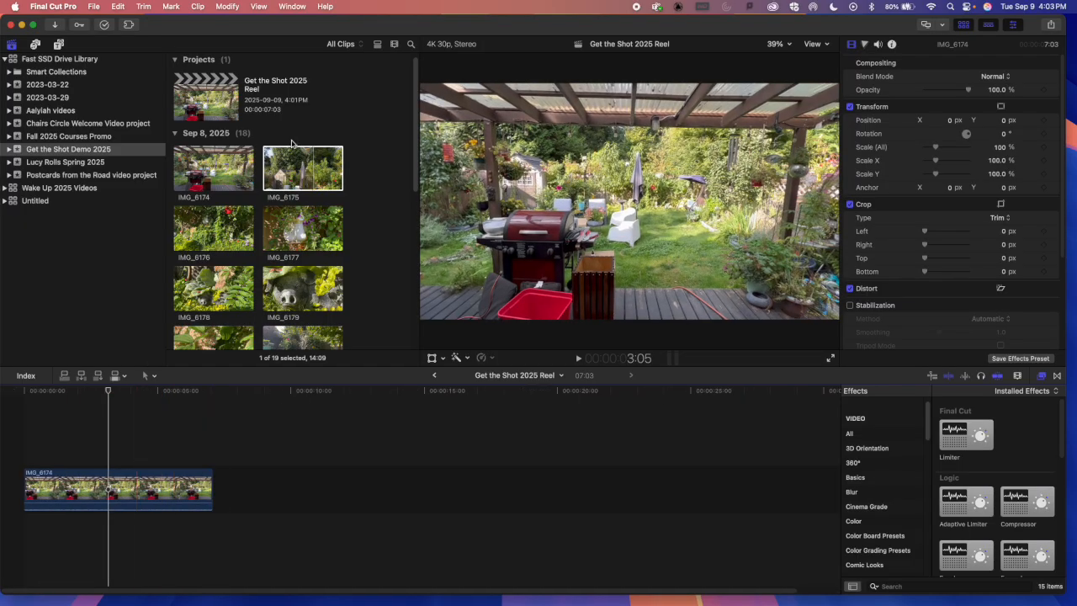
Add a 09:08 range of IMG_6175, starting shortly after the clip's beginning, to the timeline after IMG_6174
{"action": "left_click", "coordinate": [359, 170]}
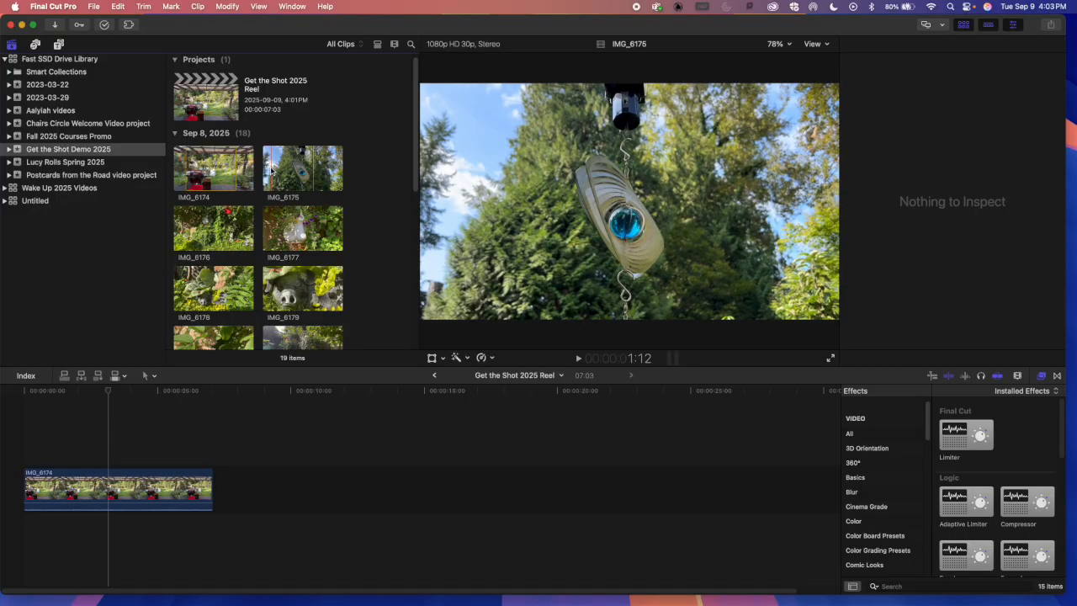
{"action": "left_click", "coordinate": [271, 170]}
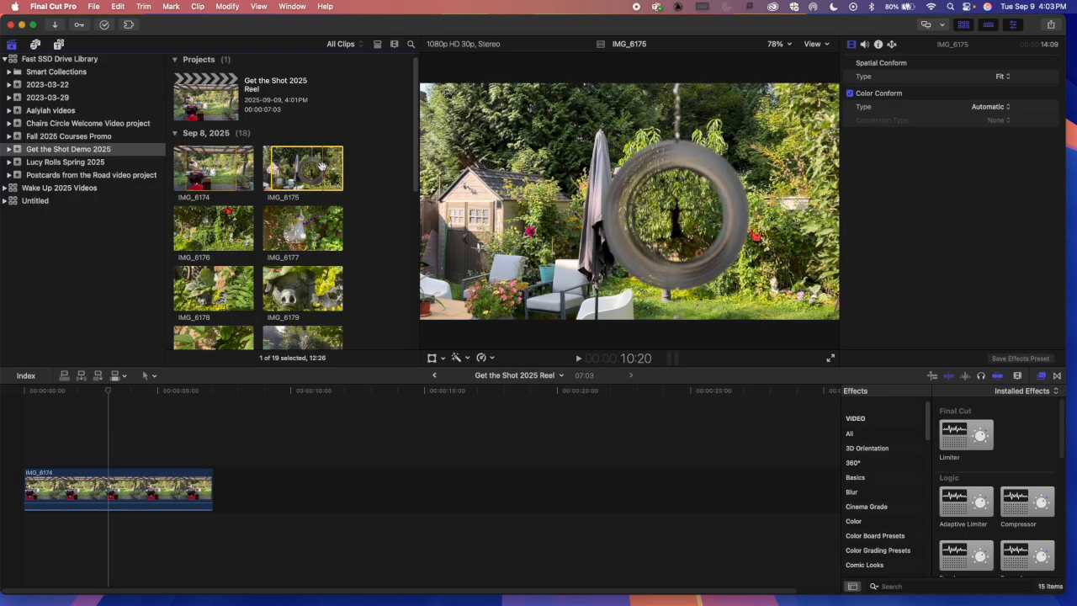
{"action": "left_click_drag", "start_coordinate": [321, 166], "coordinate": [252, 492]}
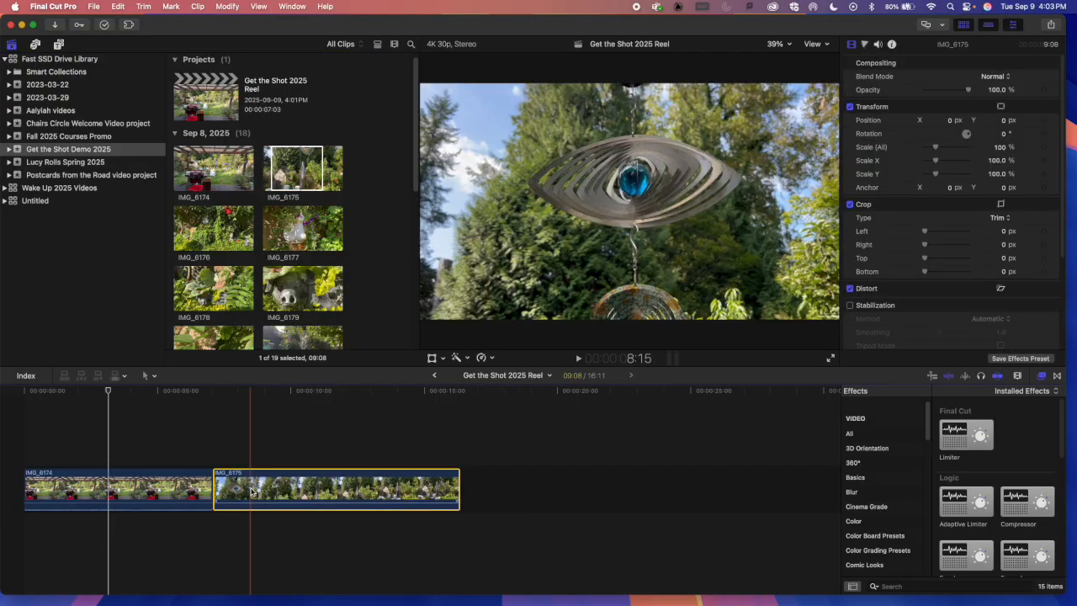
{"action": "left_click", "coordinate": [209, 395]}
{"action": "left_click", "coordinate": [278, 392]}
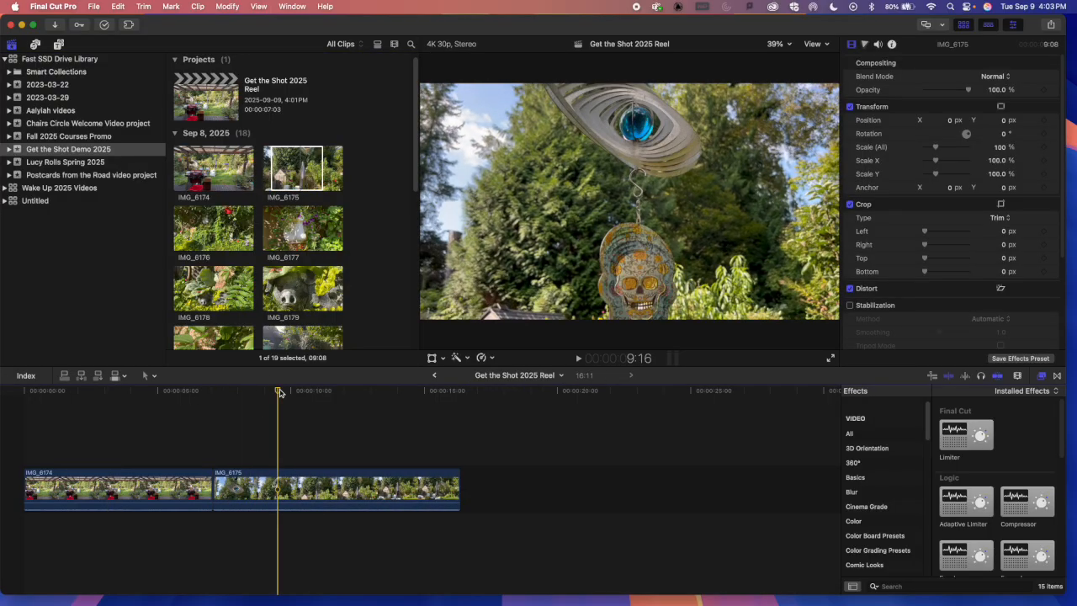
Append a 07:10 range of IMG_6176, starting at the garden swing, after IMG_6175 in the timeline
{"action": "key", "text": "super+minus"}
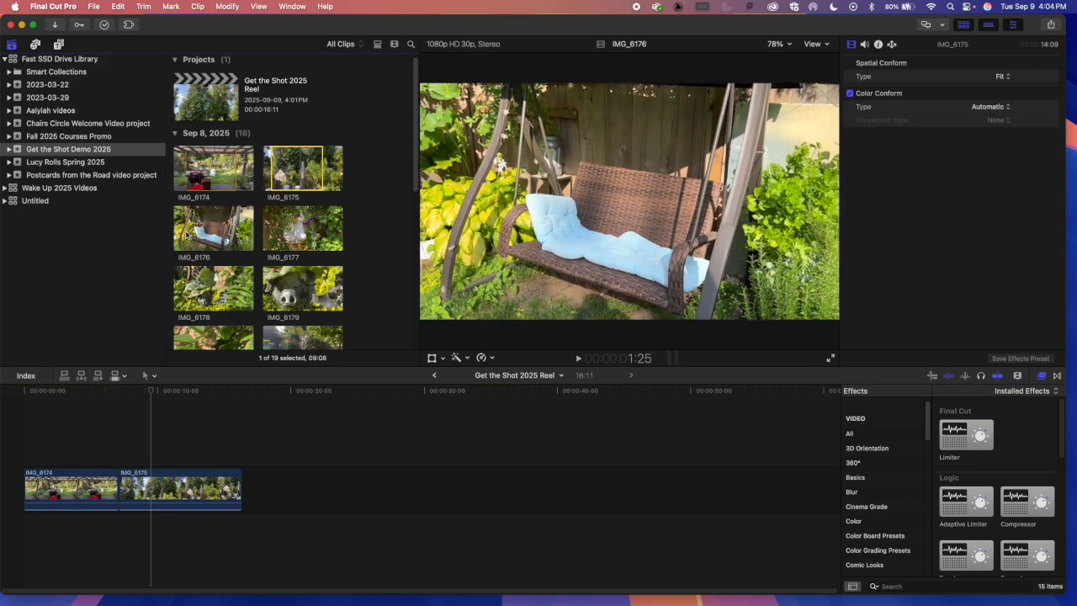
{"action": "left_click", "coordinate": [186, 235]}
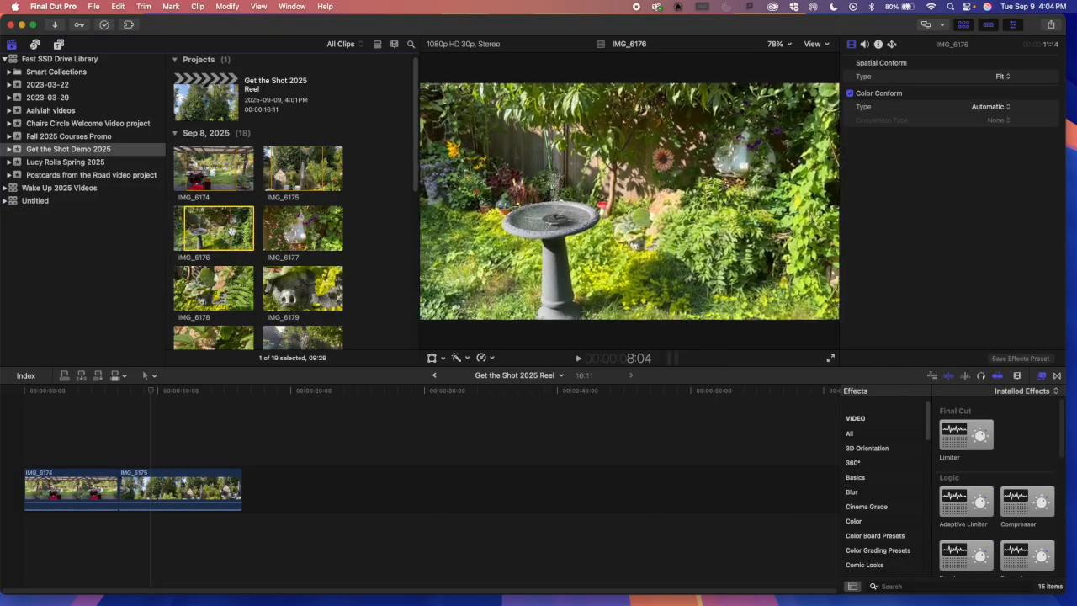
{"action": "left_click_drag", "start_coordinate": [234, 233], "coordinate": [285, 468]}
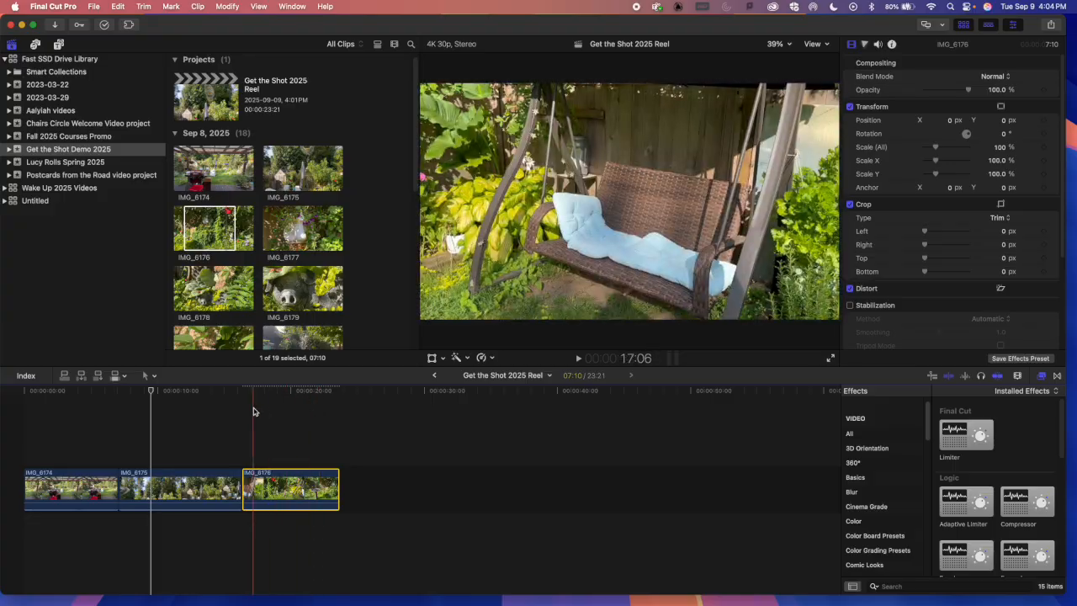
Append a 04:27 range from the middle of the fountain clip IMG_6181 after IMG_6176 and play back the timeline from the swing shot
{"action": "scroll", "coordinate": [298, 259], "scroll_direction": "down", "scroll_amount": 5}
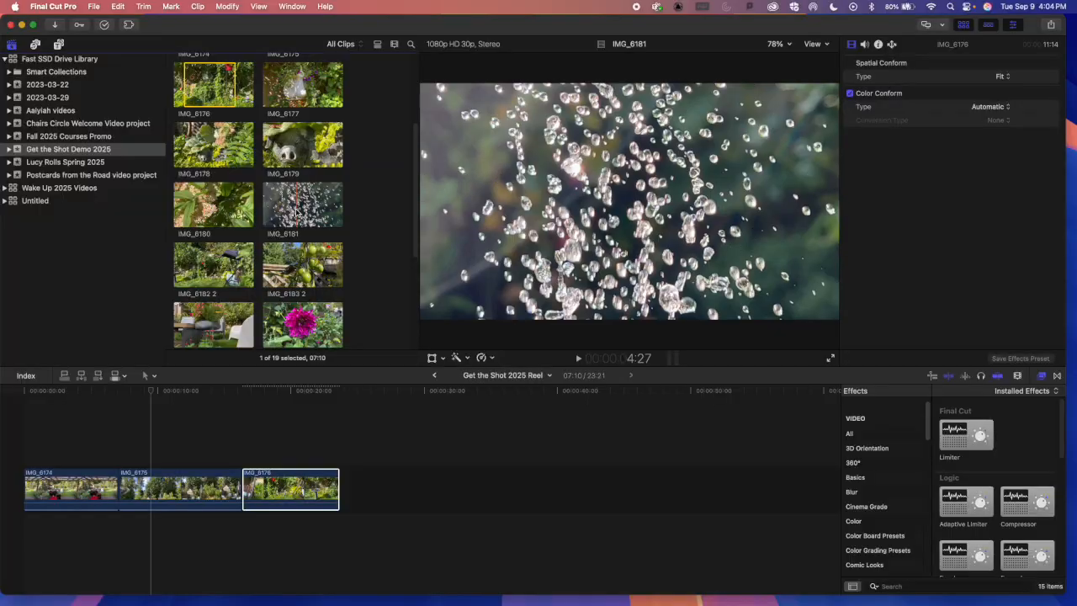
{"action": "left_click", "coordinate": [309, 207]}
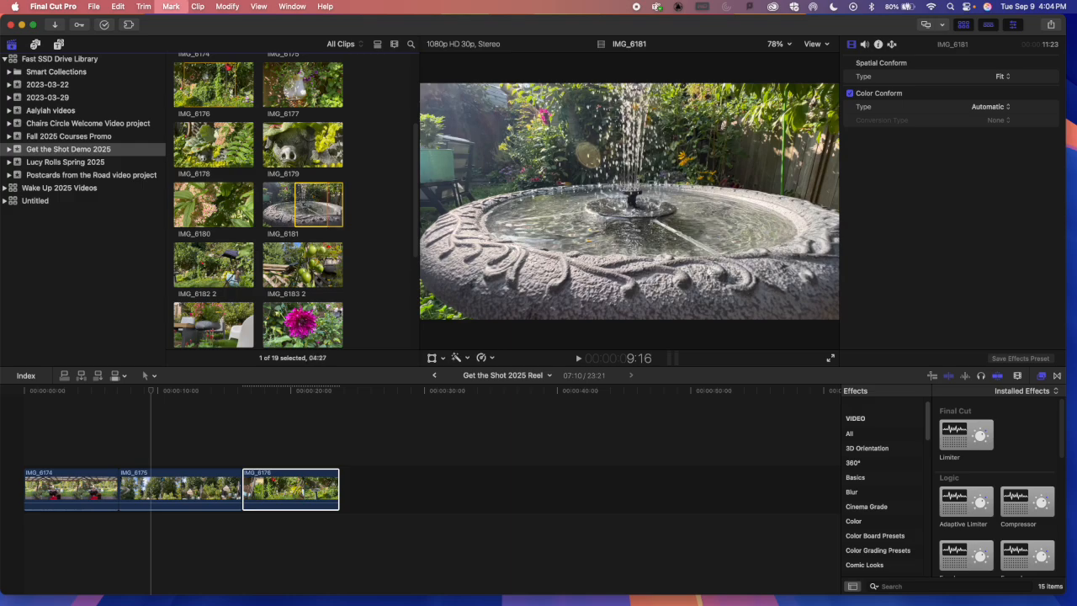
{"action": "left_click_drag", "start_coordinate": [327, 209], "coordinate": [374, 486]}
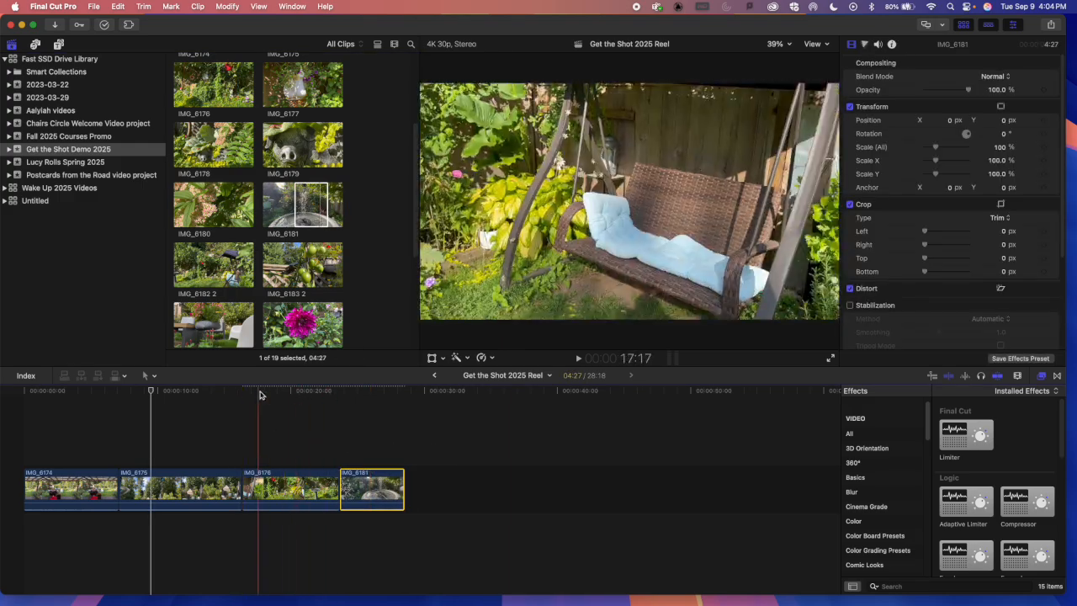
{"action": "left_click", "coordinate": [278, 392]}
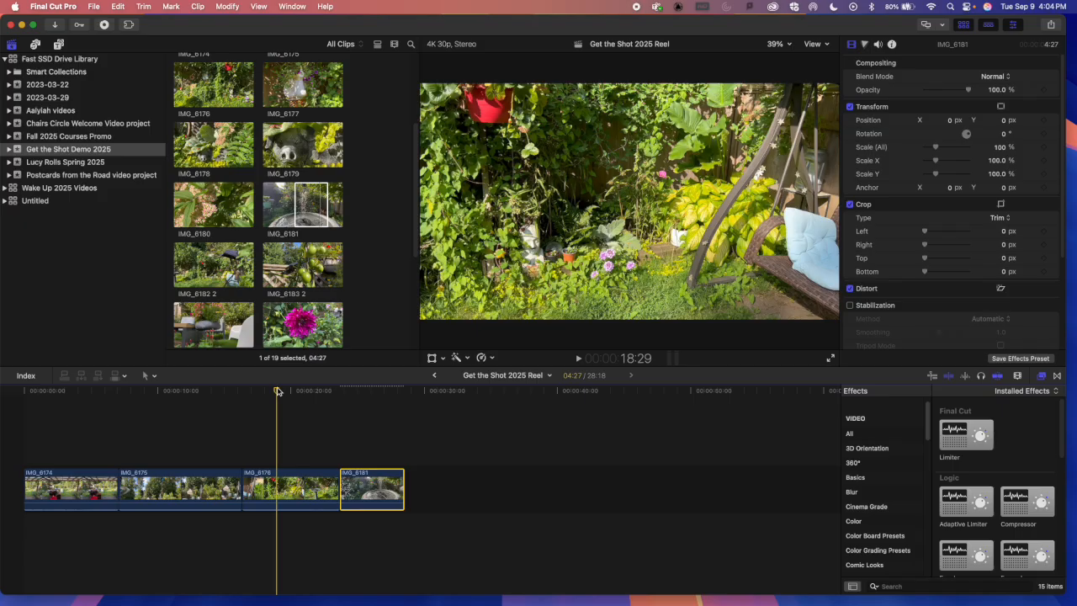
{"action": "key", "text": "space"}
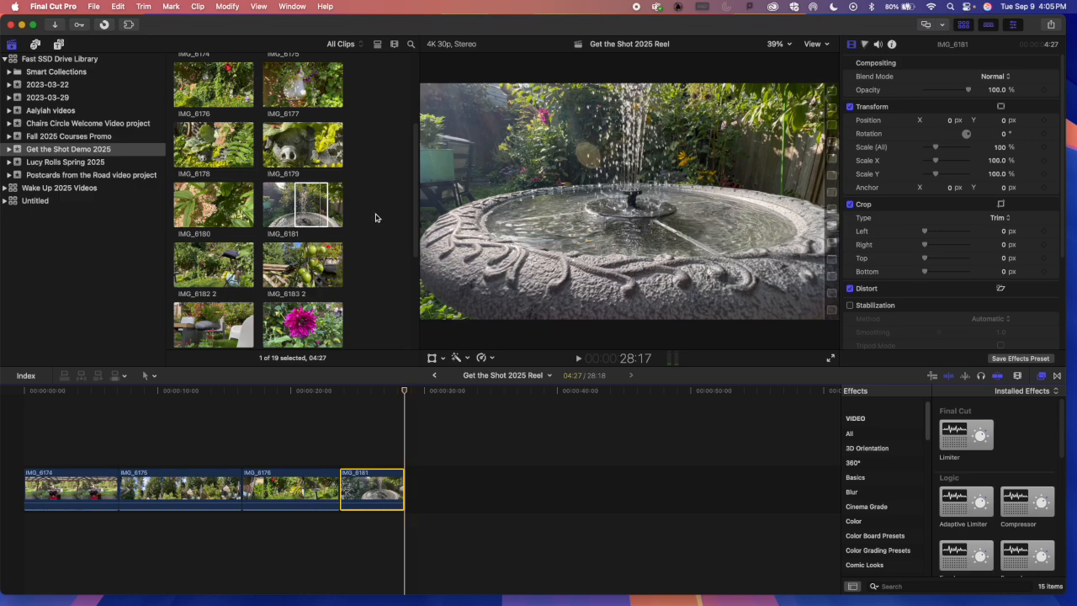
Append a 04:23 range of IMG_6177, starting at about 1:23, after the fountain clip in the timeline
{"action": "scroll", "coordinate": [376, 209], "scroll_direction": "up", "scroll_amount": 3}
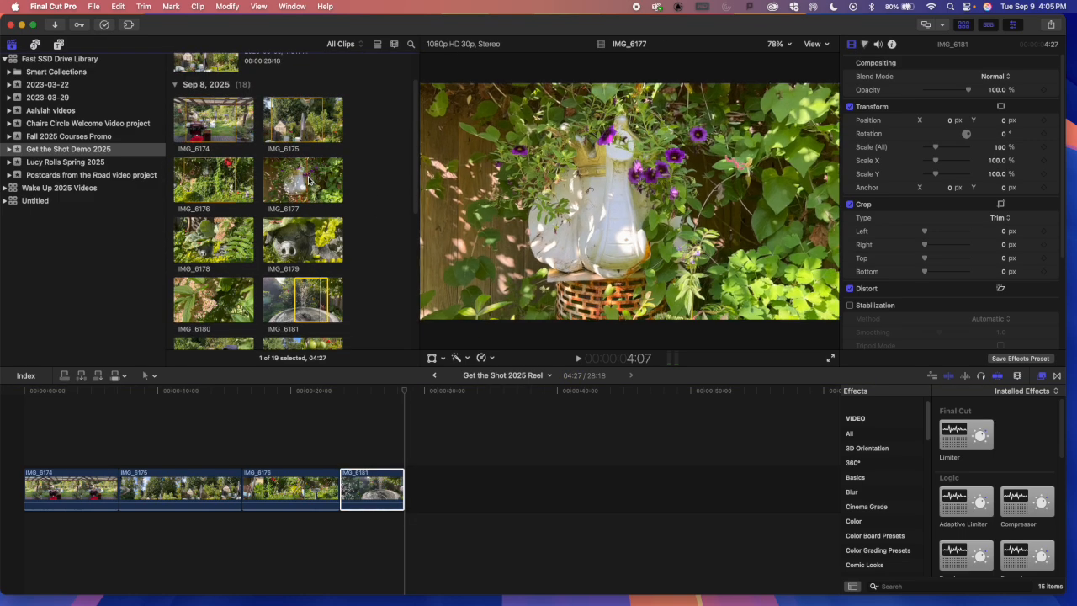
{"action": "left_click", "coordinate": [282, 179]}
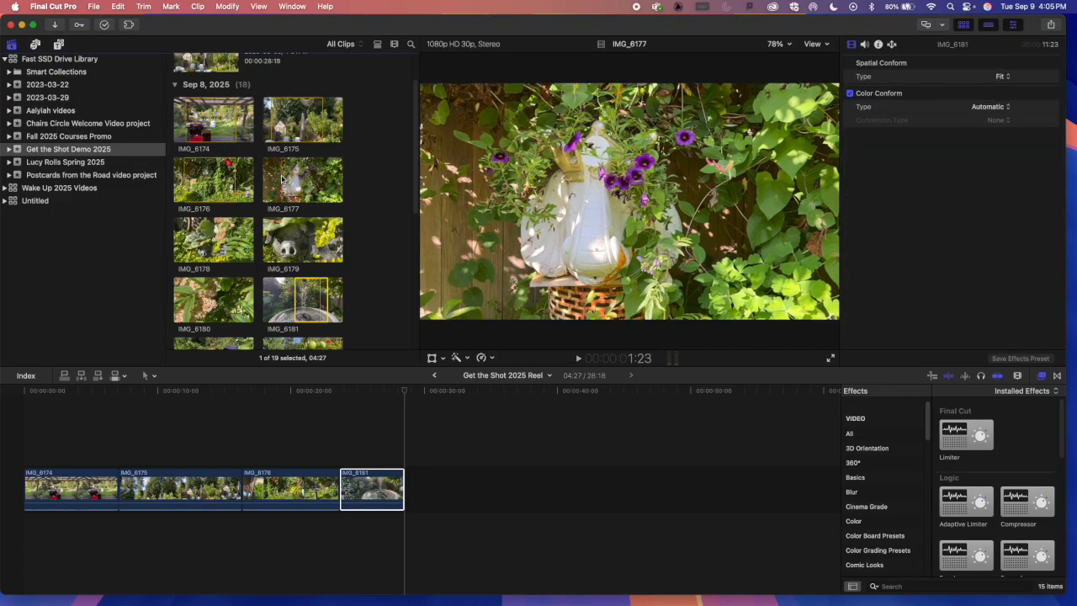
{"action": "key", "text": "i"}
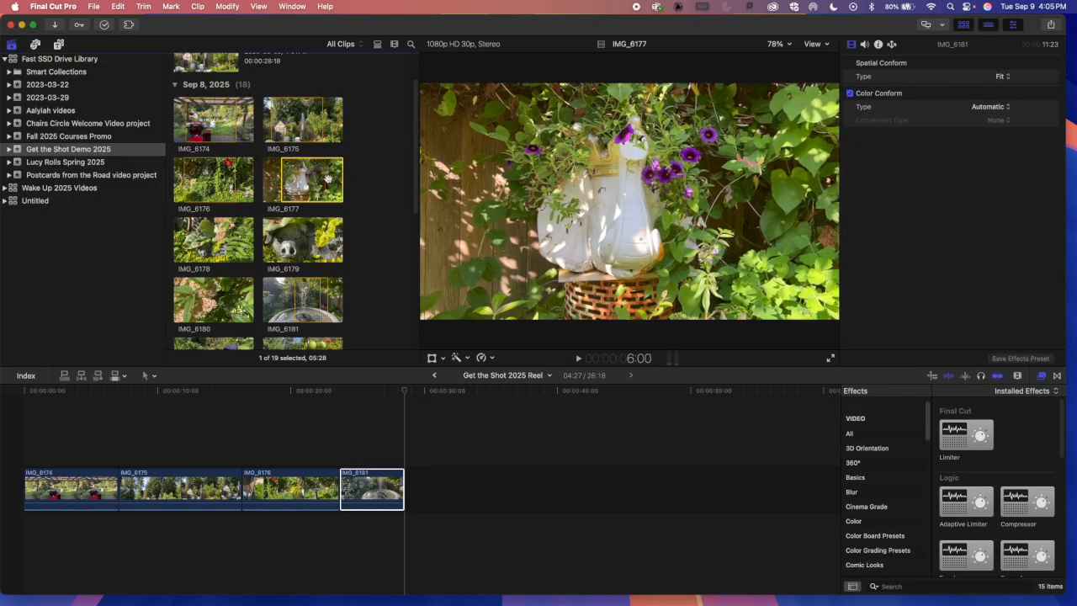
{"action": "key", "text": "e"}
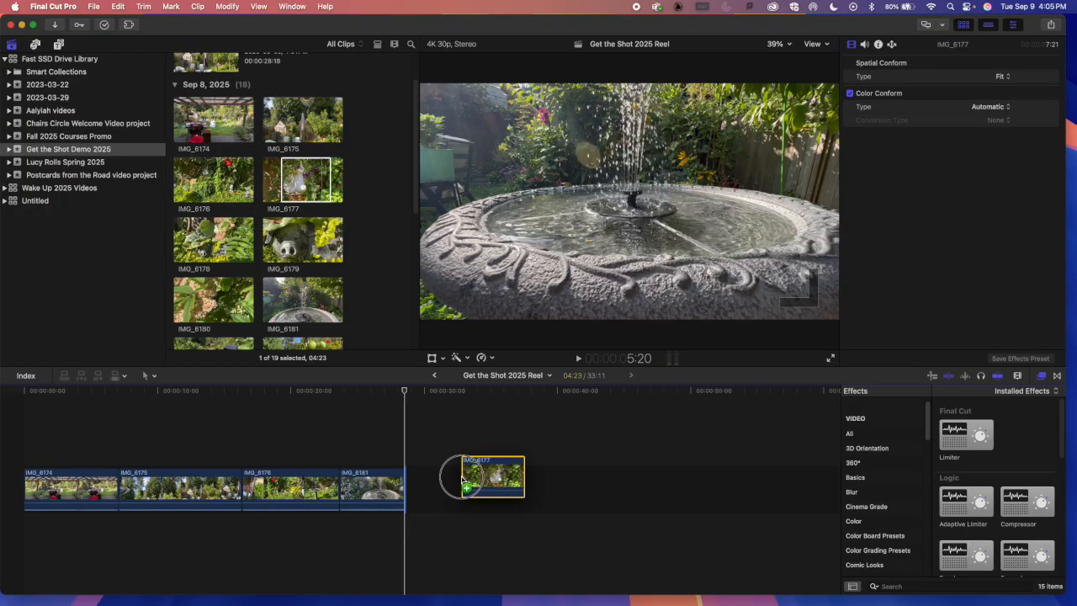
Append a 06:02 range of IMG_6178 to the end of the timeline, after IMG_6177
{"action": "left_click", "coordinate": [185, 238]}
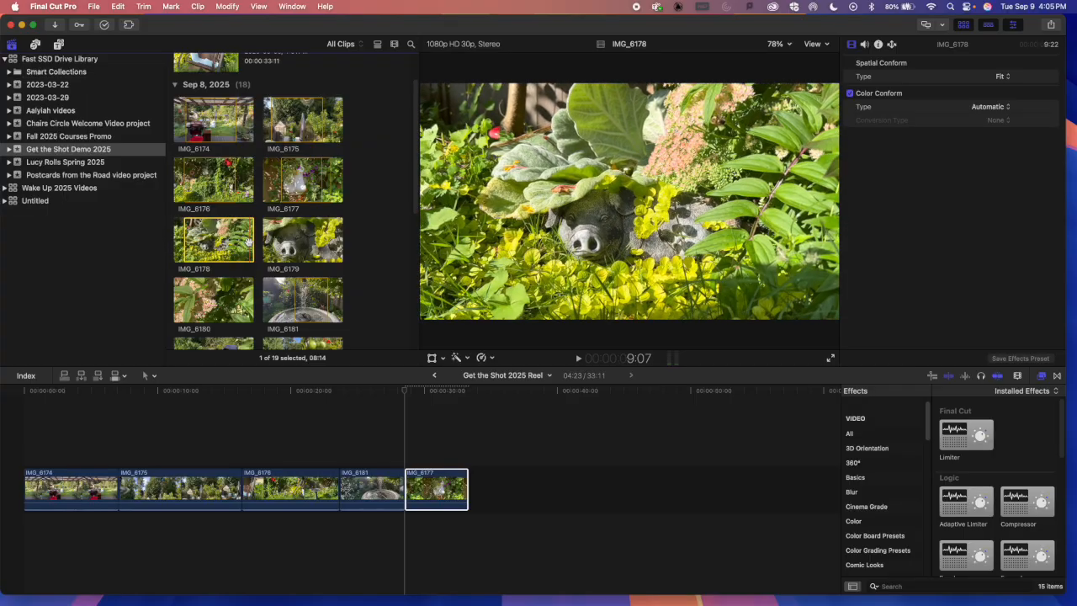
{"action": "key", "text": "o"}
{"action": "left_click_drag", "start_coordinate": [233, 243], "coordinate": [509, 487]}
Append a 02:20 range of the pig statue close-up IMG_6179 to the end of the timeline
{"action": "left_click", "coordinate": [282, 243]}
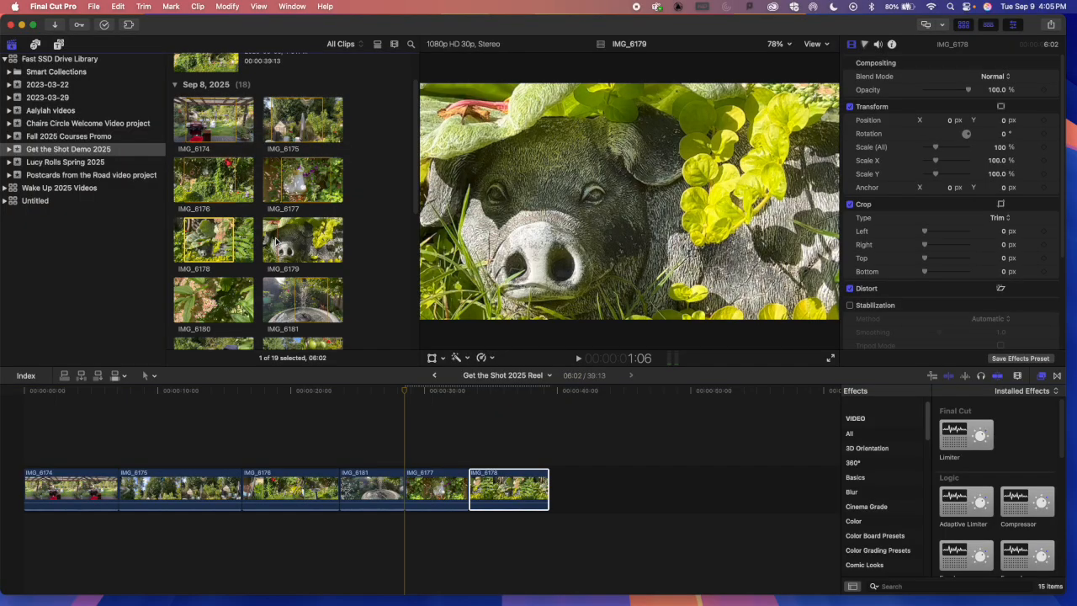
{"action": "key", "text": "o"}
{"action": "key", "text": "o"}
{"action": "left_click_drag", "start_coordinate": [320, 251], "coordinate": [555, 487]}
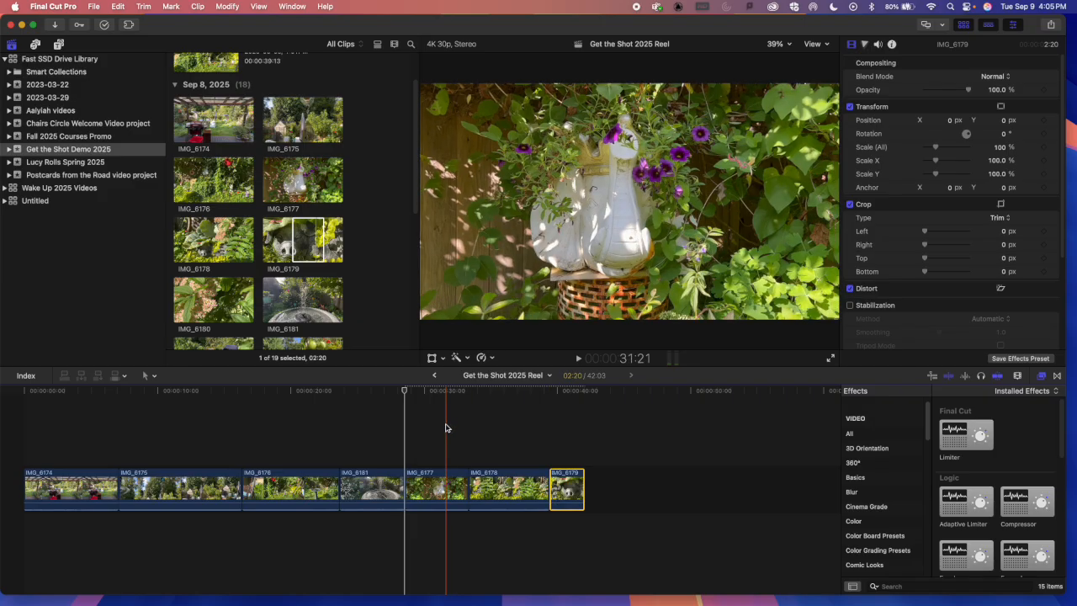
Append the whole IMG_6189 2 dog clip after IMG_6179 and trim its start so it lasts 12:08
{"action": "scroll", "coordinate": [292, 201], "scroll_direction": "down", "scroll_amount": 5}
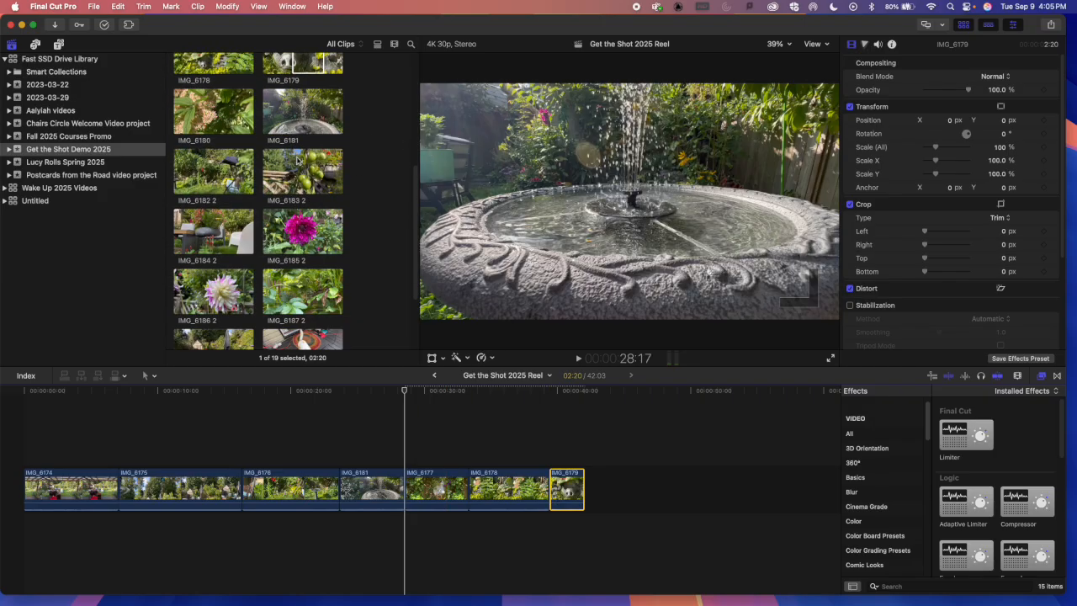
{"action": "scroll", "coordinate": [303, 305], "scroll_direction": "down", "scroll_amount": 3}
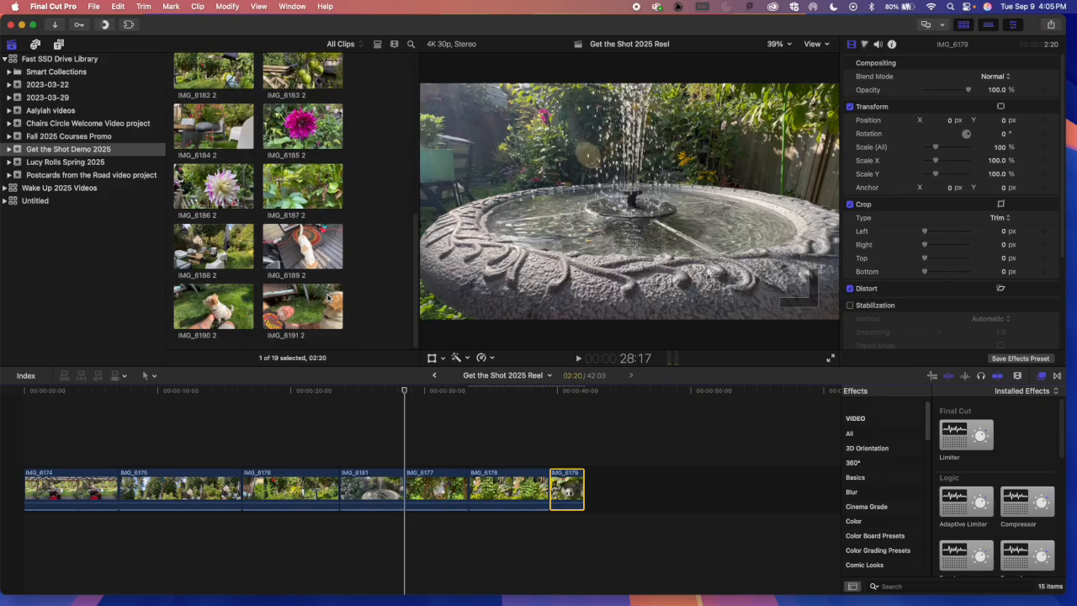
{"action": "left_click", "coordinate": [288, 249]}
{"action": "left_click_drag", "start_coordinate": [289, 249], "coordinate": [602, 487]}
{"action": "scroll", "coordinate": [517, 559], "scroll_direction": "right", "scroll_amount": 5}
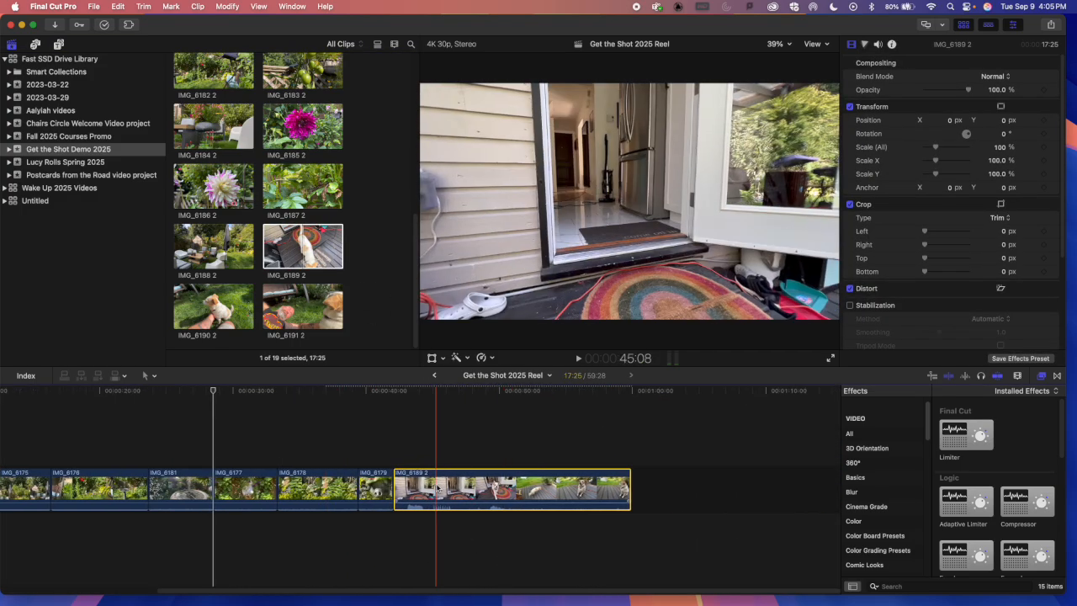
{"action": "left_click_drag", "start_coordinate": [395, 492], "coordinate": [472, 500]}
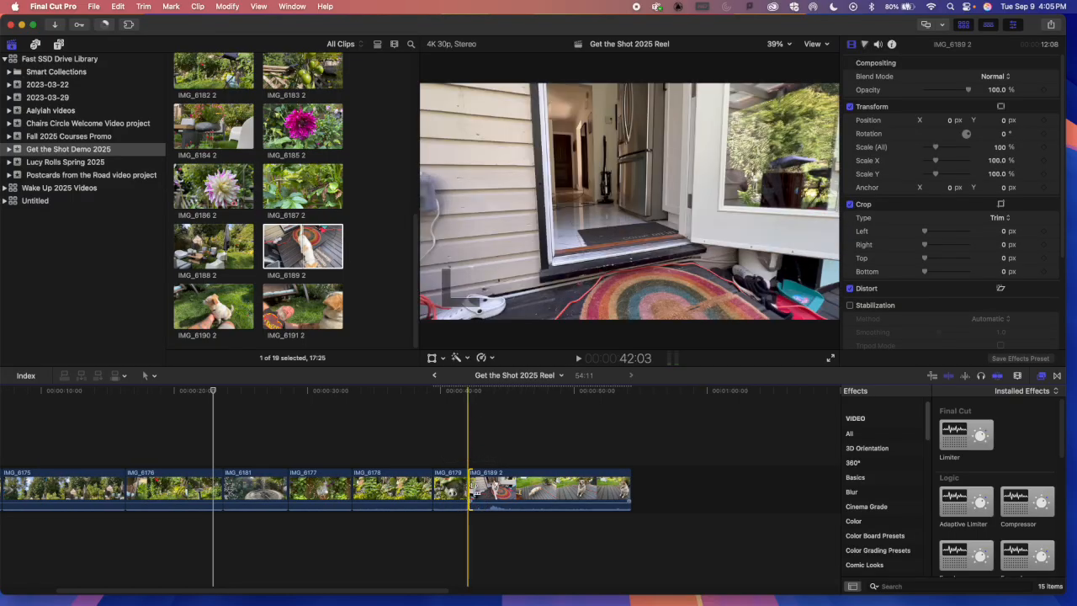
Append a 19:06 range of IMG_6190 2, starting near the clip's beginning, after IMG_6189 2 in the timeline
{"action": "left_click_drag", "start_coordinate": [472, 393], "coordinate": [581, 404]}
{"action": "left_click", "coordinate": [277, 248]}
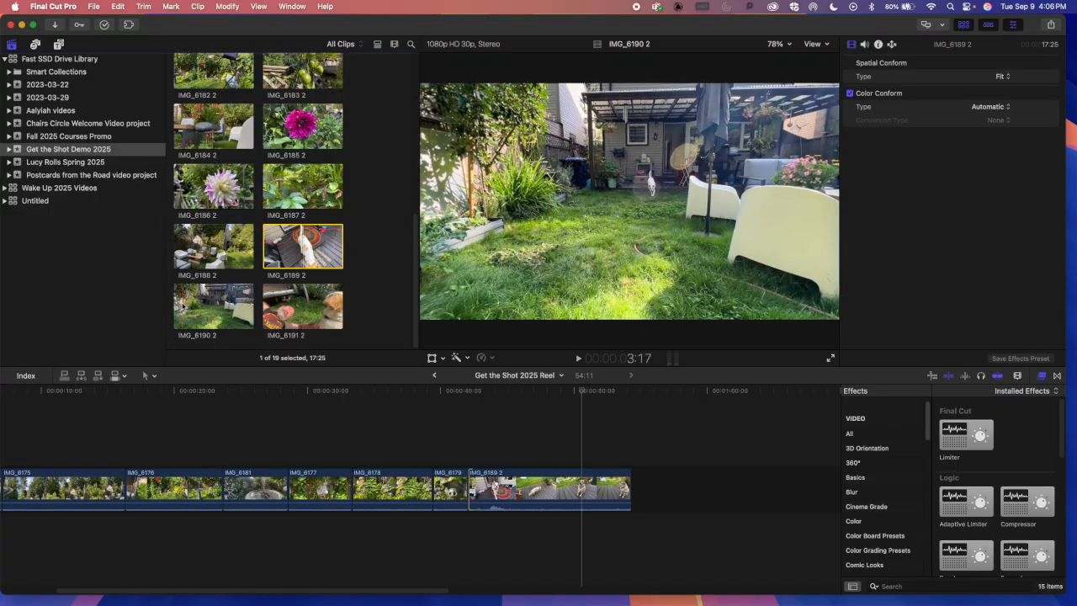
{"action": "left_click", "coordinate": [181, 308]}
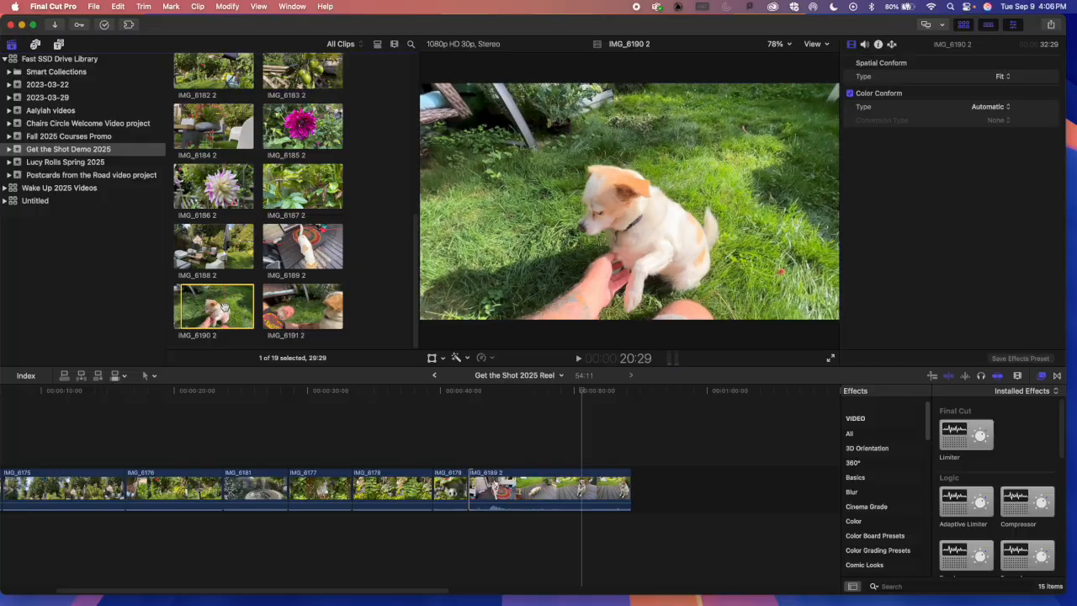
{"action": "left_click_drag", "start_coordinate": [225, 311], "coordinate": [637, 471]}
Trim the end of IMG_6189 2 so it lasts 04:25 and play back the timeline into IMG_6190 2
{"action": "scroll", "coordinate": [533, 504], "scroll_direction": "right", "scroll_amount": 5}
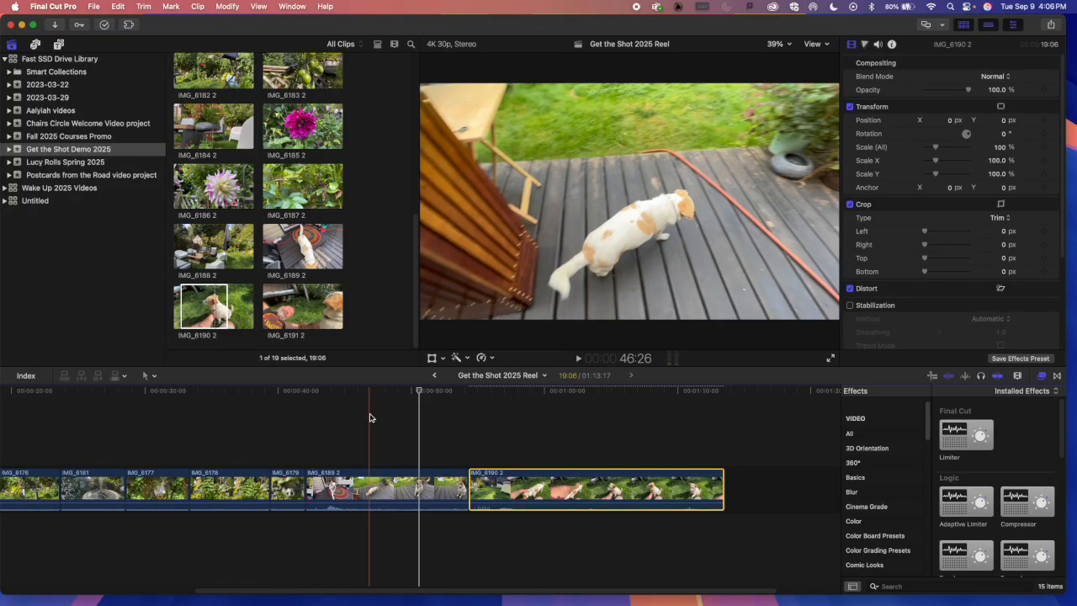
{"action": "left_click", "coordinate": [370, 418]}
{"action": "left_click_drag", "start_coordinate": [467, 488], "coordinate": [369, 483]}
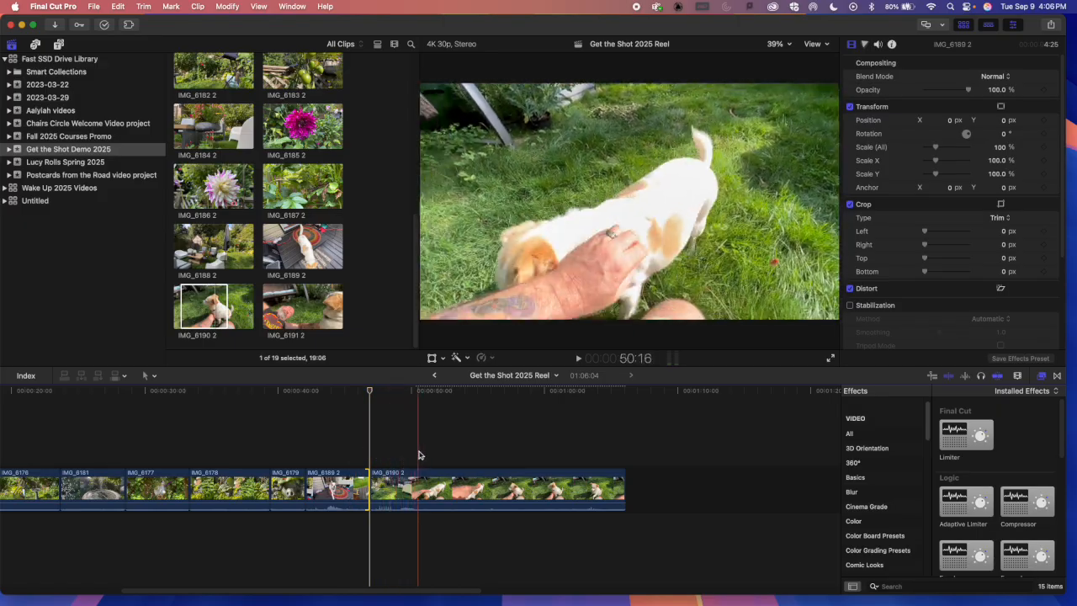
{"action": "key", "text": "space"}
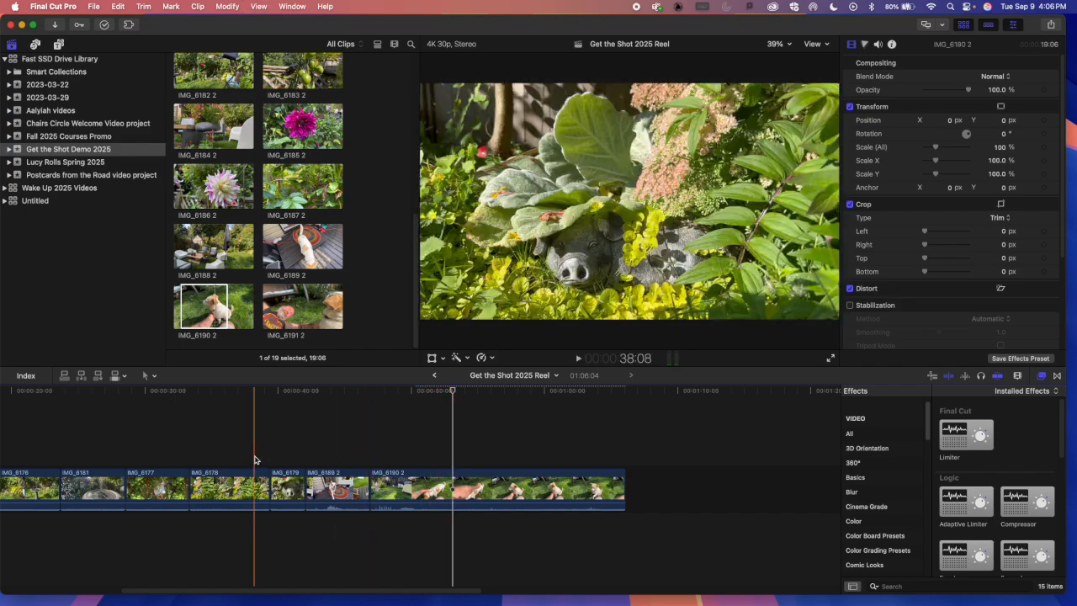
{"action": "left_click_drag", "start_coordinate": [429, 595], "coordinate": [324, 589]}
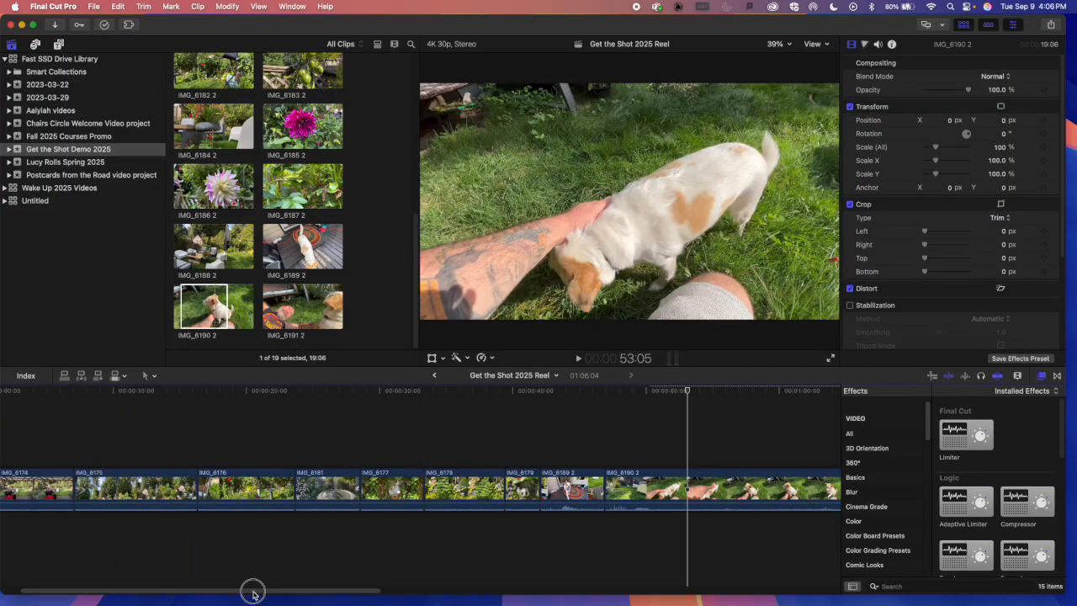
Play back the assembled reel from its beginning into IMG_6175 and return to the cut after IMG_6174
{"action": "left_click_drag", "start_coordinate": [253, 594], "coordinate": [207, 581]}
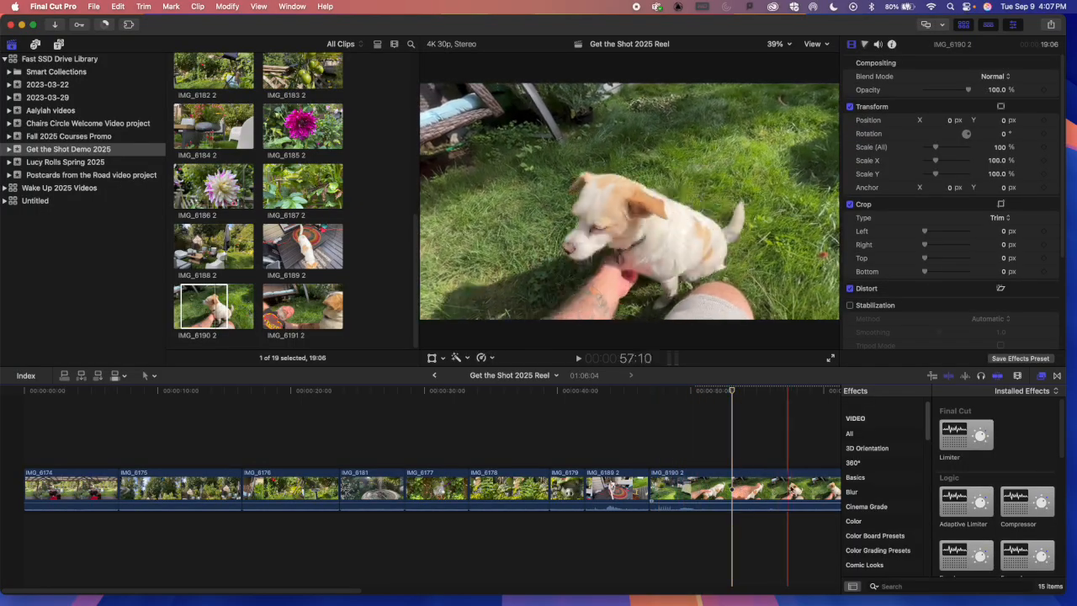
{"action": "scroll", "coordinate": [794, 488], "scroll_direction": "right", "scroll_amount": 5}
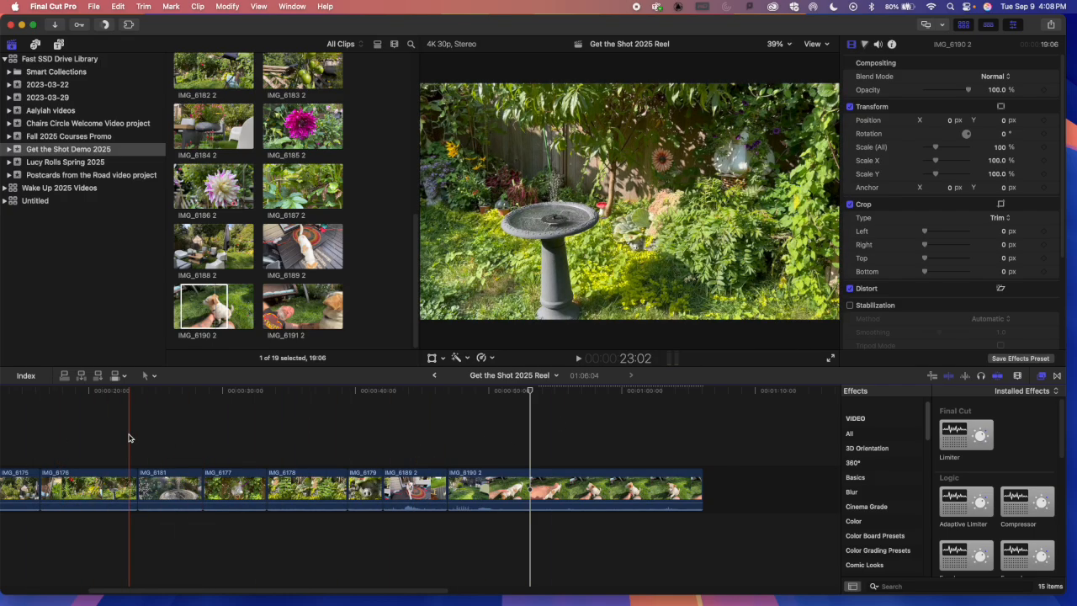
{"action": "key", "text": "Home"}
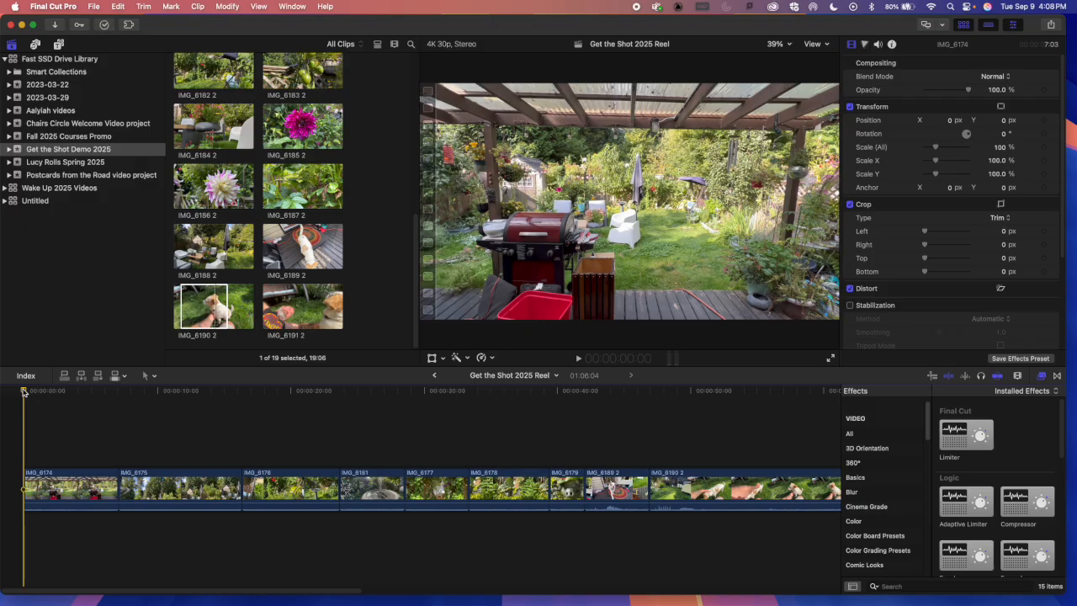
{"action": "key", "text": "space"}
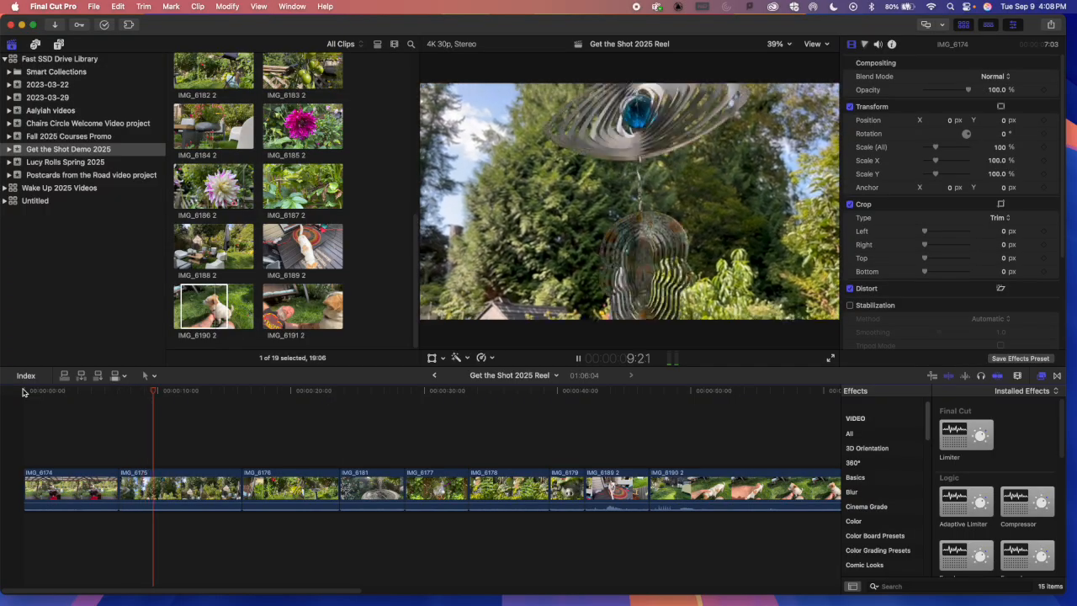
{"action": "key", "text": "space"}
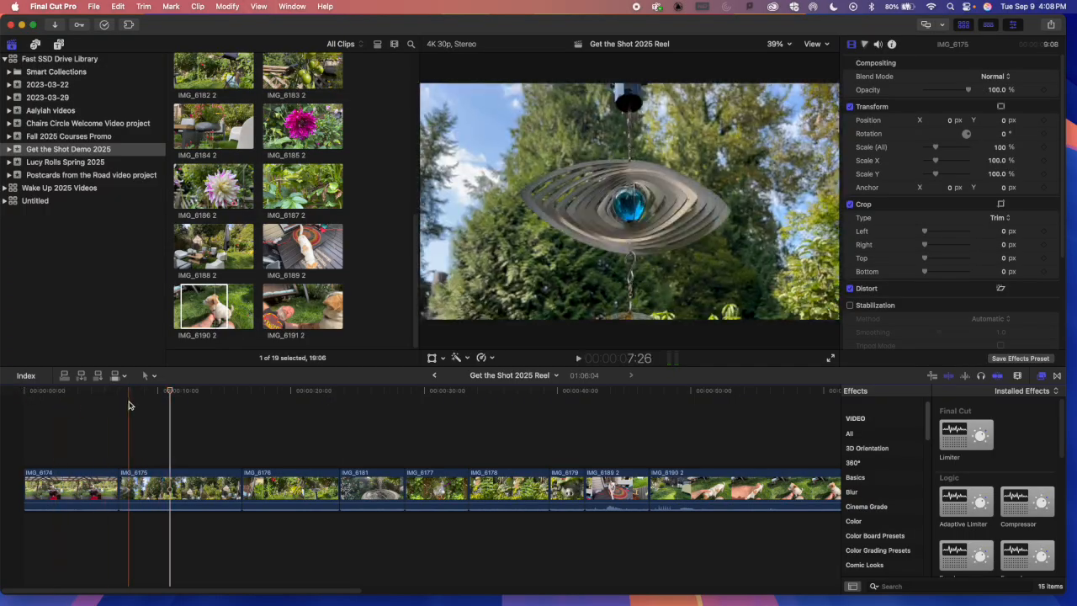
{"action": "left_click", "coordinate": [120, 398]}
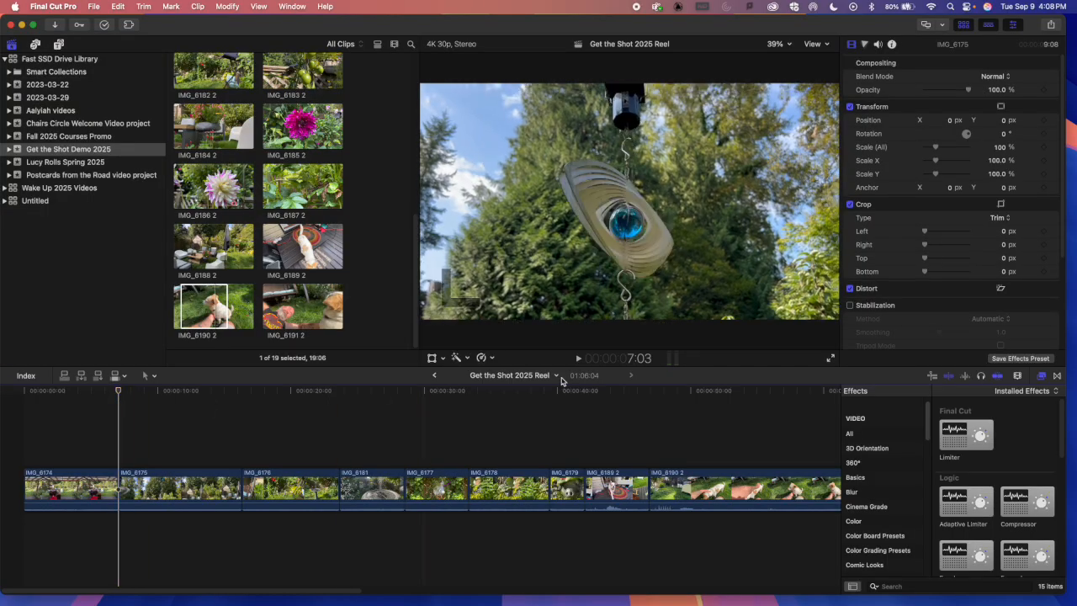
Look through the installed transitions and apply a Cross Dissolve fade-in at the start edge of IMG_6174
{"action": "left_click", "coordinate": [10, 391]}
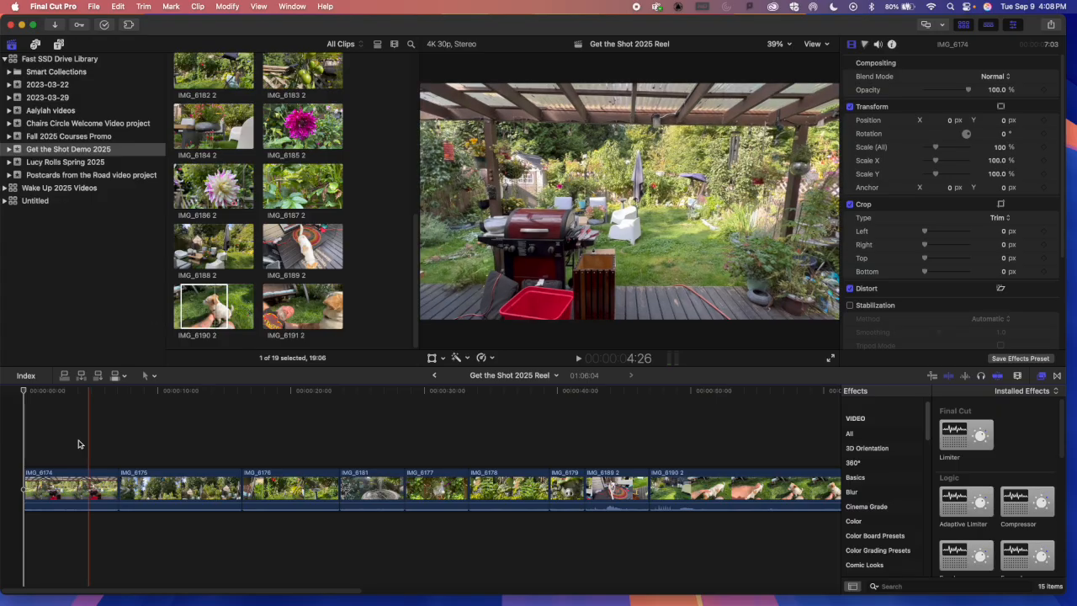
{"action": "left_click", "coordinate": [27, 479]}
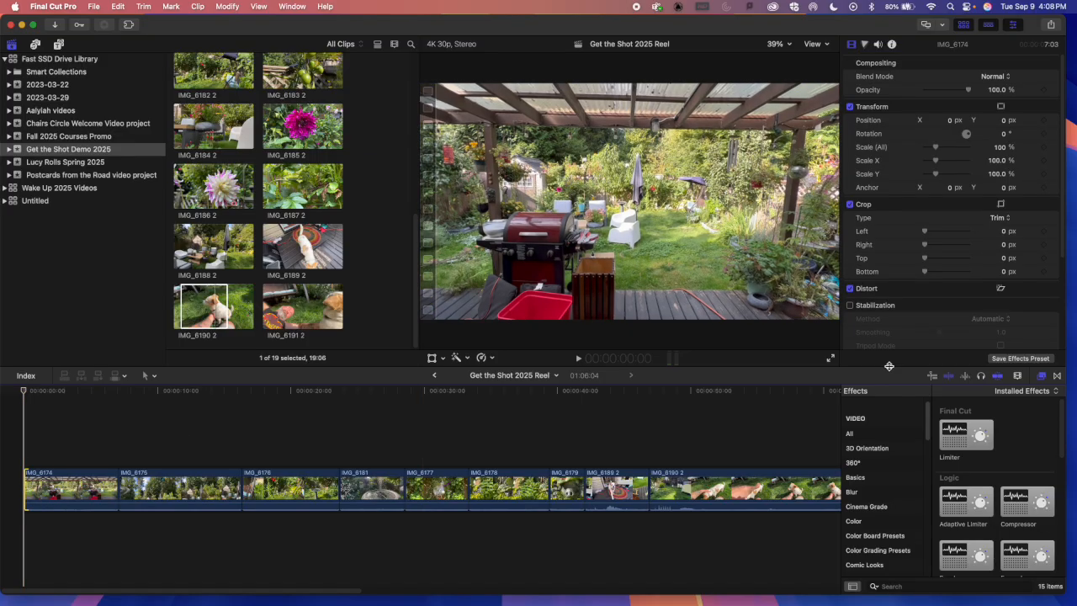
{"action": "left_click", "coordinate": [1056, 377]}
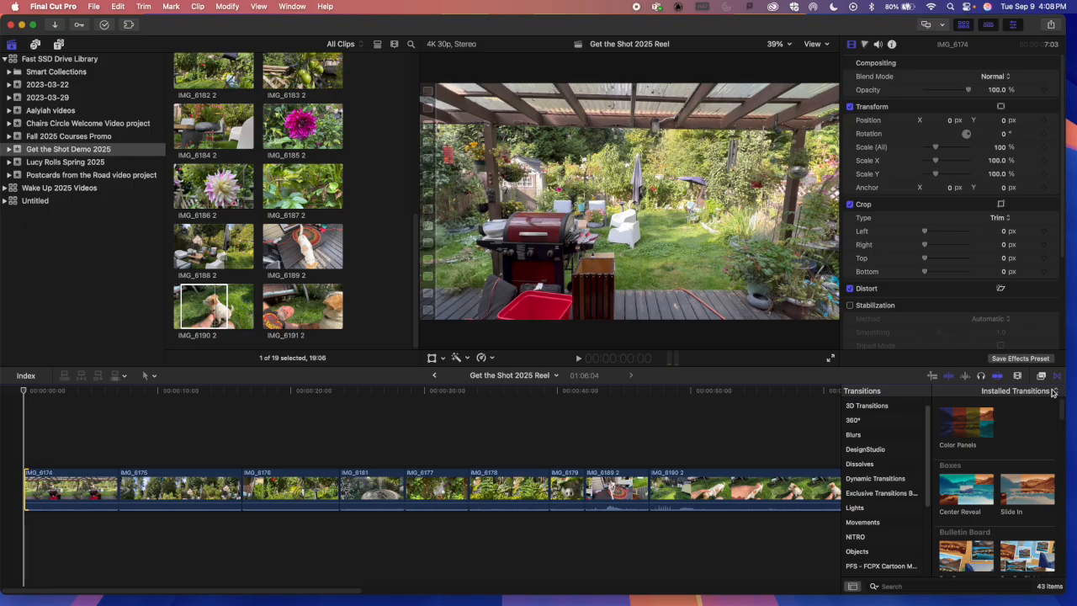
{"action": "scroll", "coordinate": [1009, 522], "scroll_direction": "down", "scroll_amount": 10}
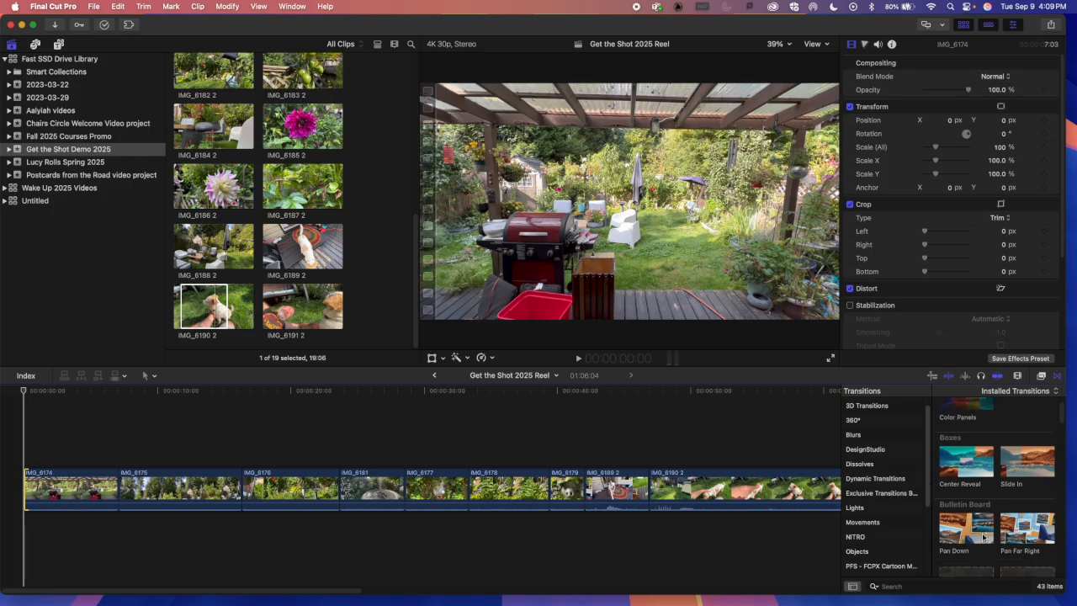
{"action": "scroll", "coordinate": [999, 530], "scroll_direction": "down", "scroll_amount": 10}
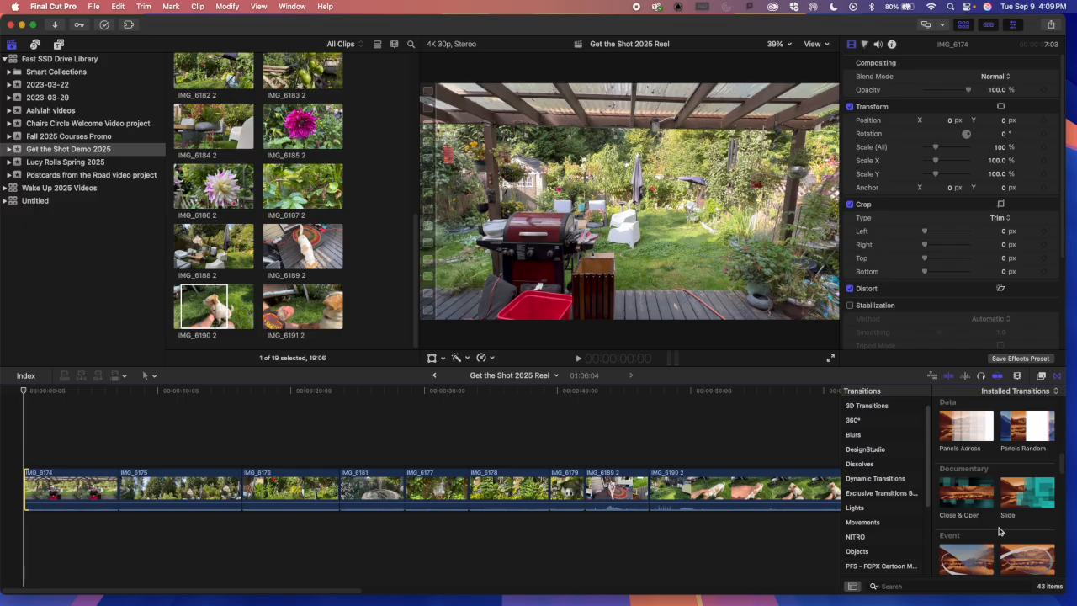
{"action": "scroll", "coordinate": [998, 530], "scroll_direction": "down", "scroll_amount": 8}
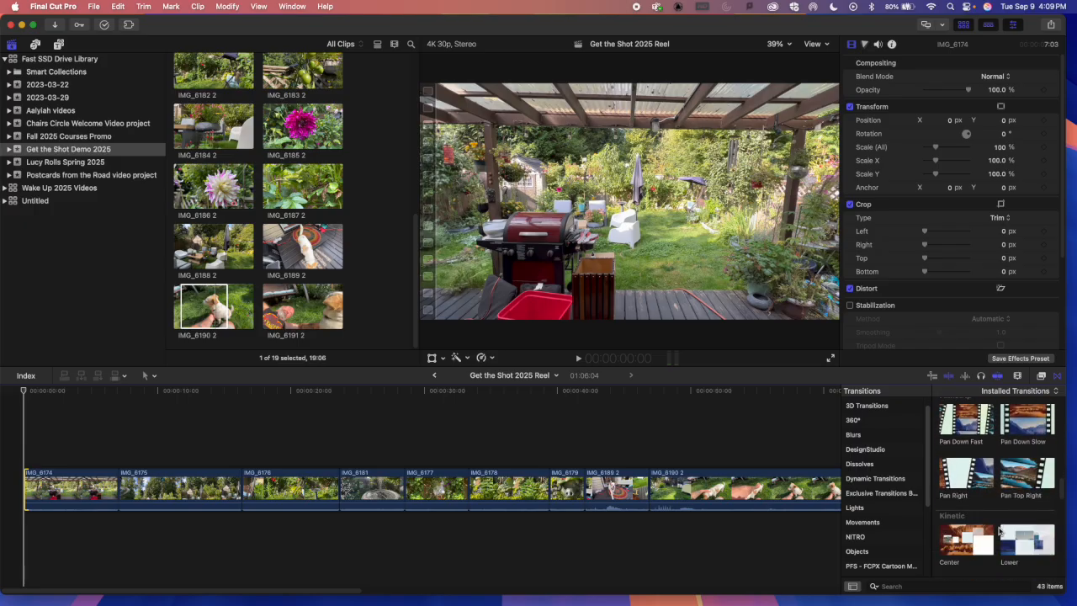
{"action": "scroll", "coordinate": [999, 530], "scroll_direction": "down", "scroll_amount": 2}
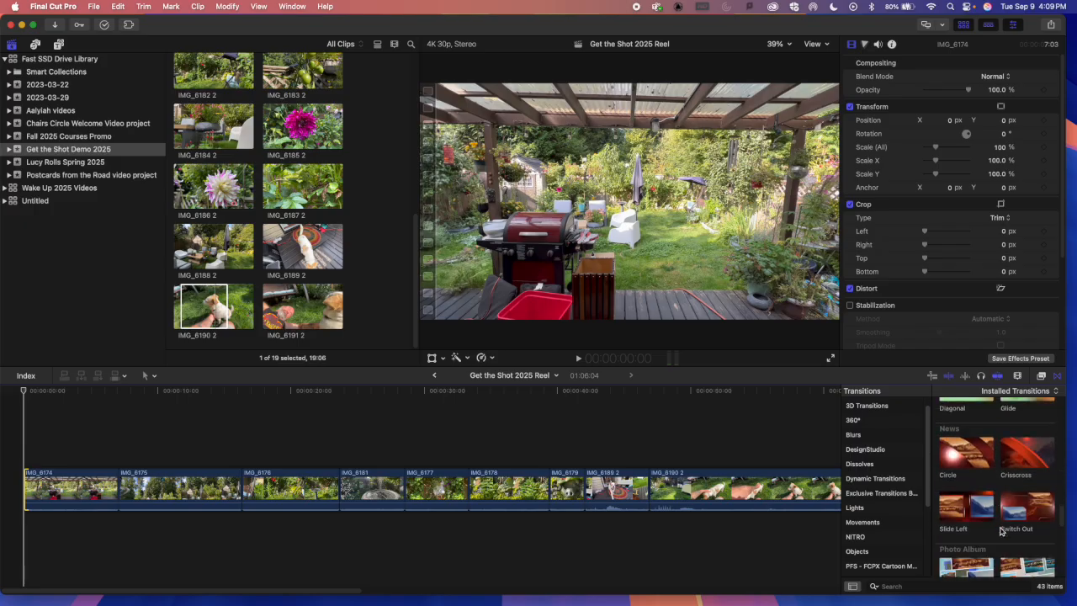
{"action": "scroll", "coordinate": [1006, 515], "scroll_direction": "down", "scroll_amount": 6}
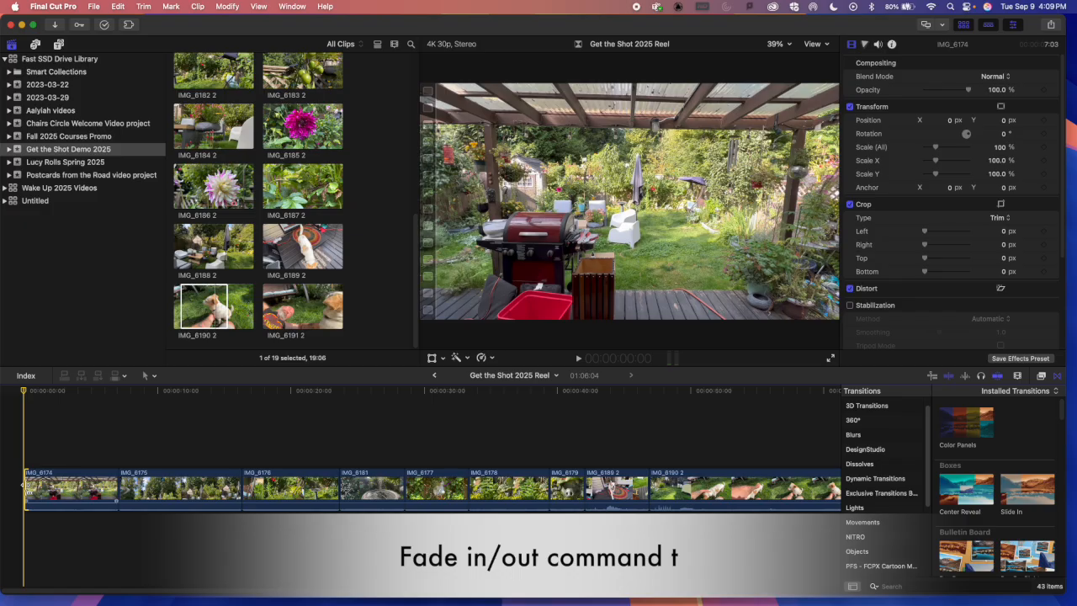
{"action": "key", "text": "super+t"}
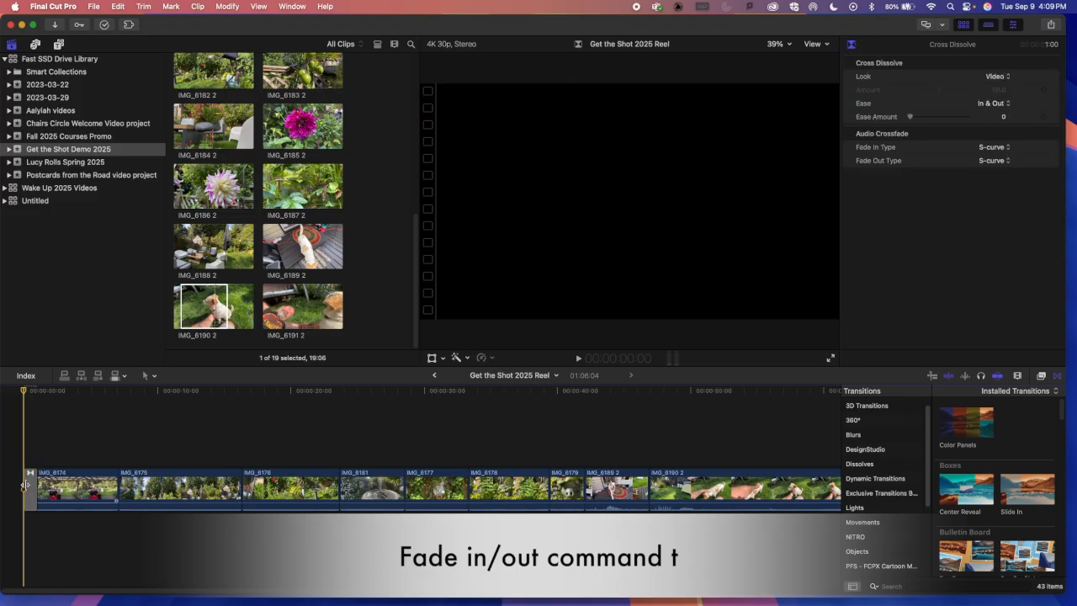
Play back the opening fade-in from the very start of the timeline
{"action": "left_click", "coordinate": [26, 392]}
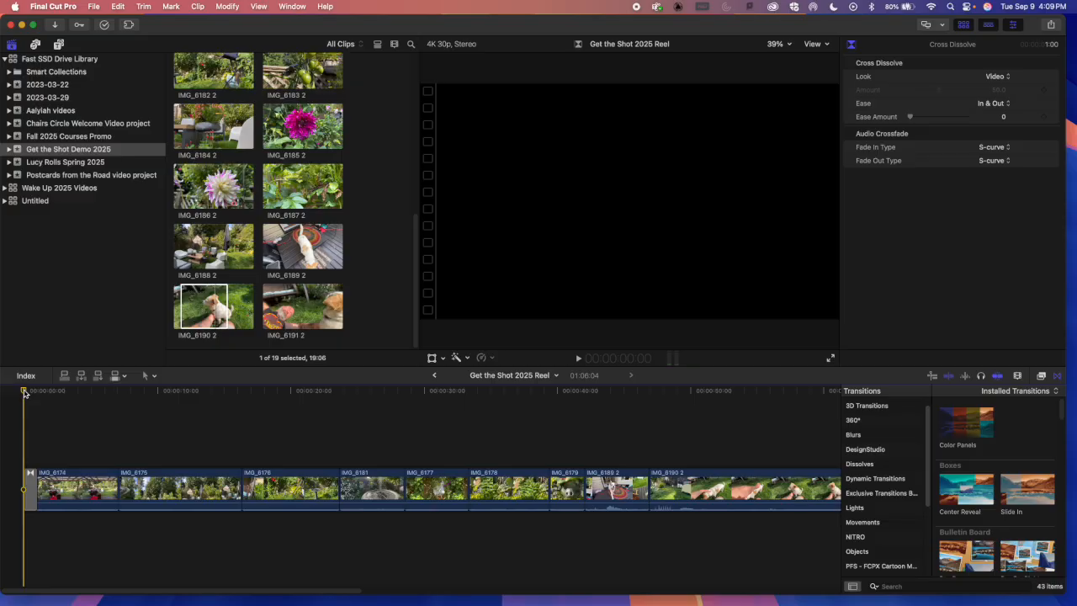
{"action": "key", "text": "space"}
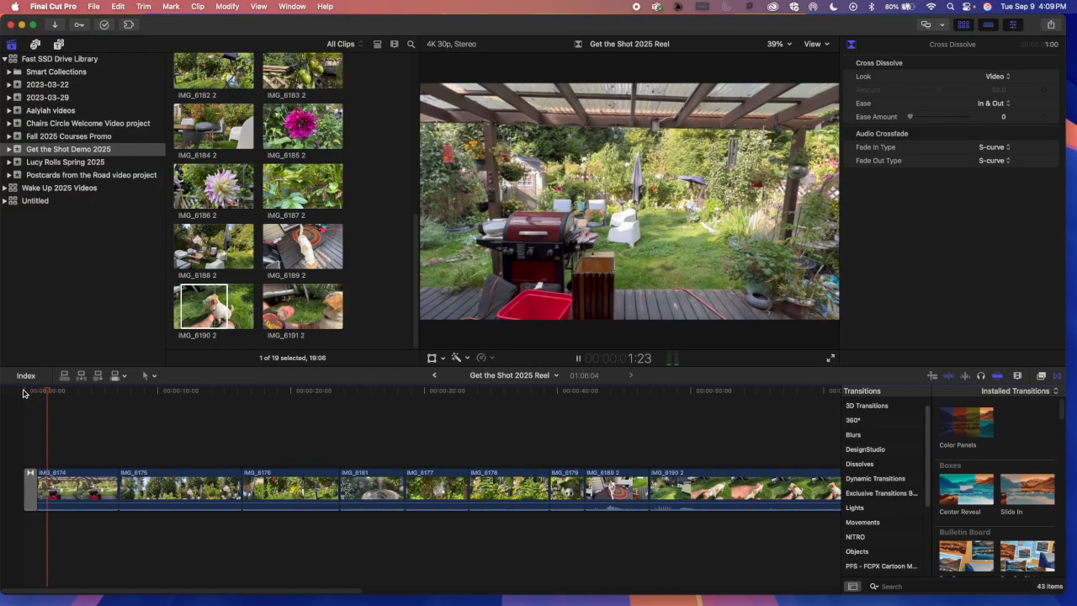
{"action": "key", "text": "space"}
Lengthen the opening Cross Dissolve on IMG_6174 to 02:17 and play it back
{"action": "left_click", "coordinate": [37, 407]}
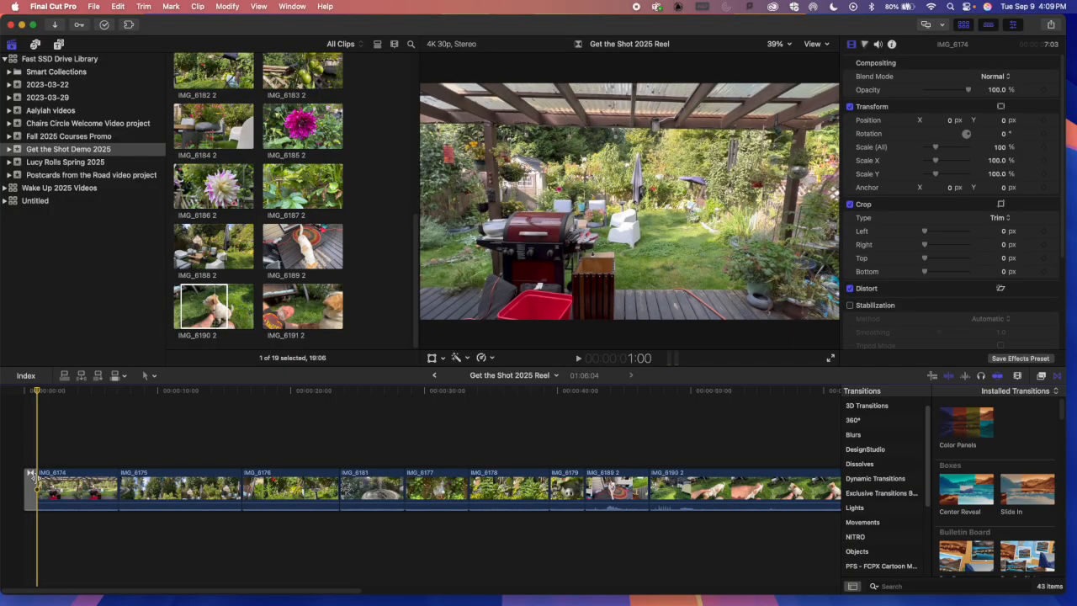
{"action": "left_click_drag", "start_coordinate": [33, 478], "coordinate": [57, 481]}
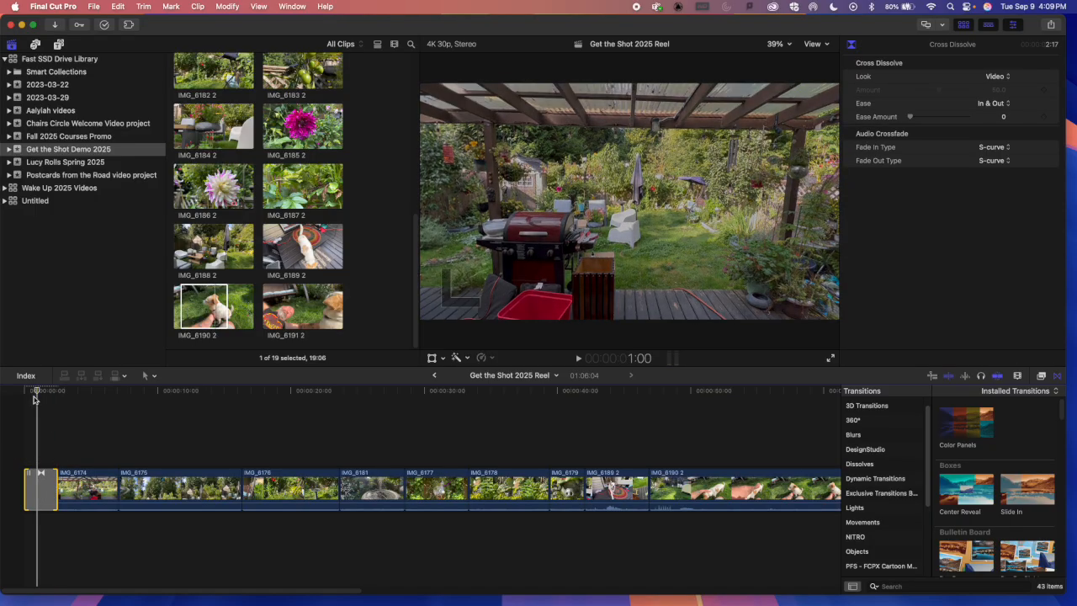
{"action": "left_click", "coordinate": [15, 393]}
{"action": "key", "text": "space"}
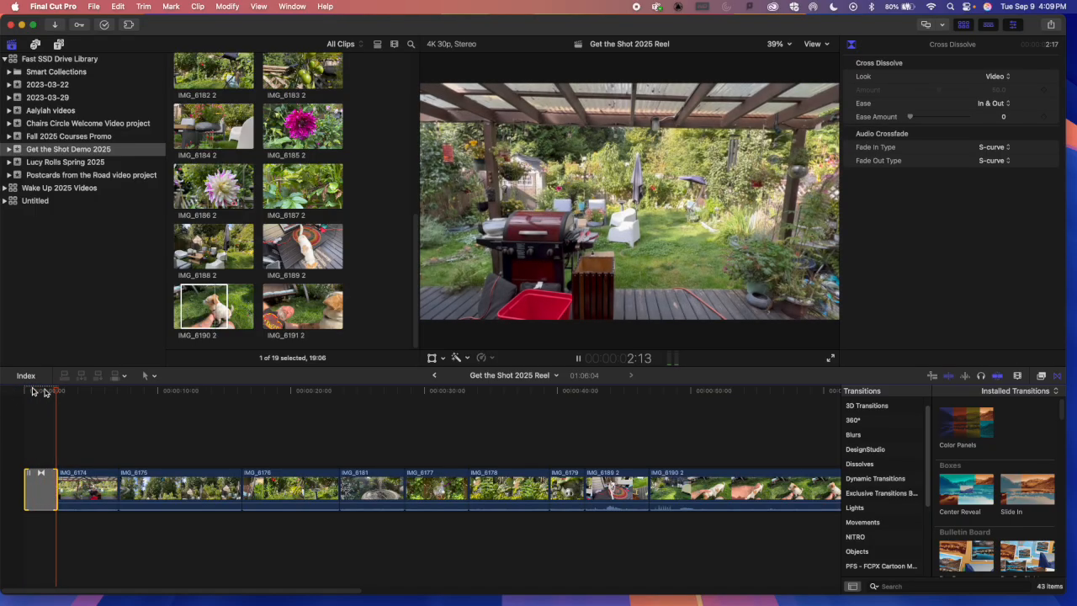
{"action": "key", "text": "space"}
Add a Cross Dissolve fade-out at the end of IMG_6190 2 and lengthen it to 07:22
{"action": "scroll", "coordinate": [302, 547], "scroll_direction": "right", "scroll_amount": 5}
{"action": "scroll", "coordinate": [302, 548], "scroll_direction": "right", "scroll_amount": 5}
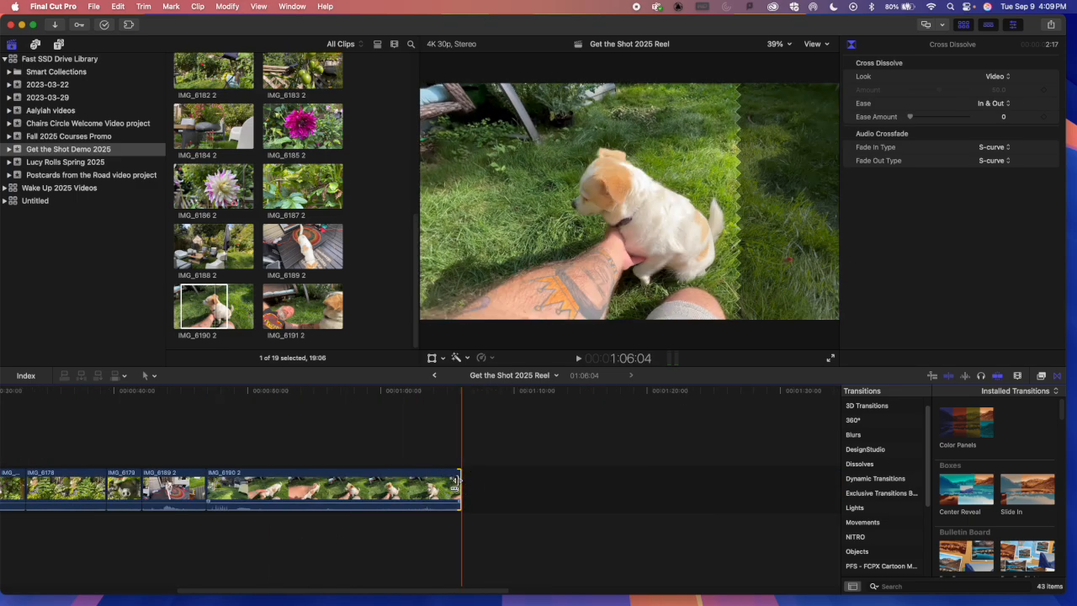
{"action": "left_click", "coordinate": [454, 482]}
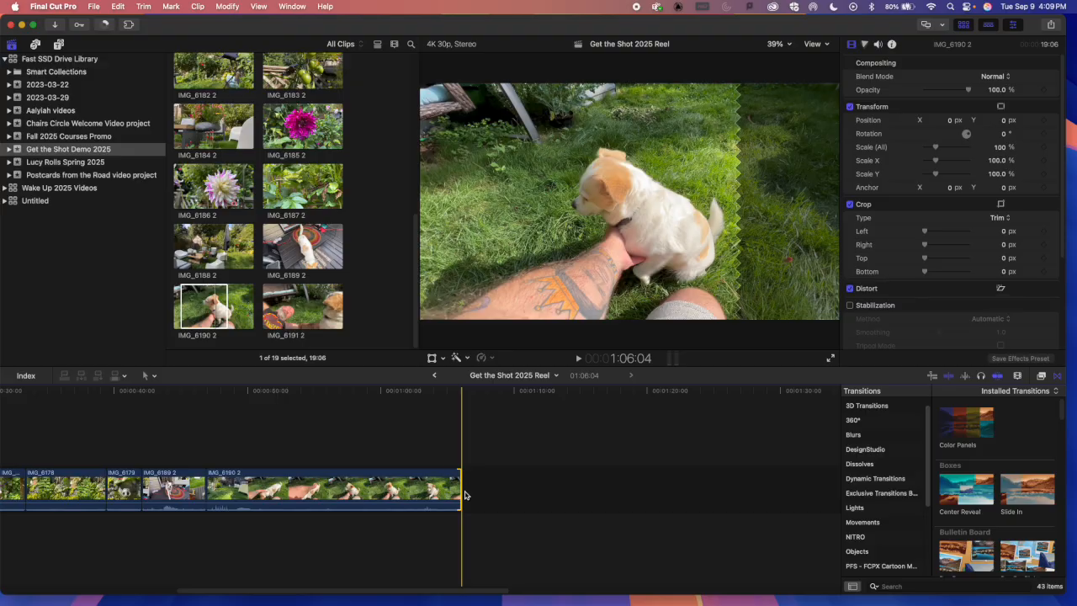
{"action": "left_click", "coordinate": [453, 490]}
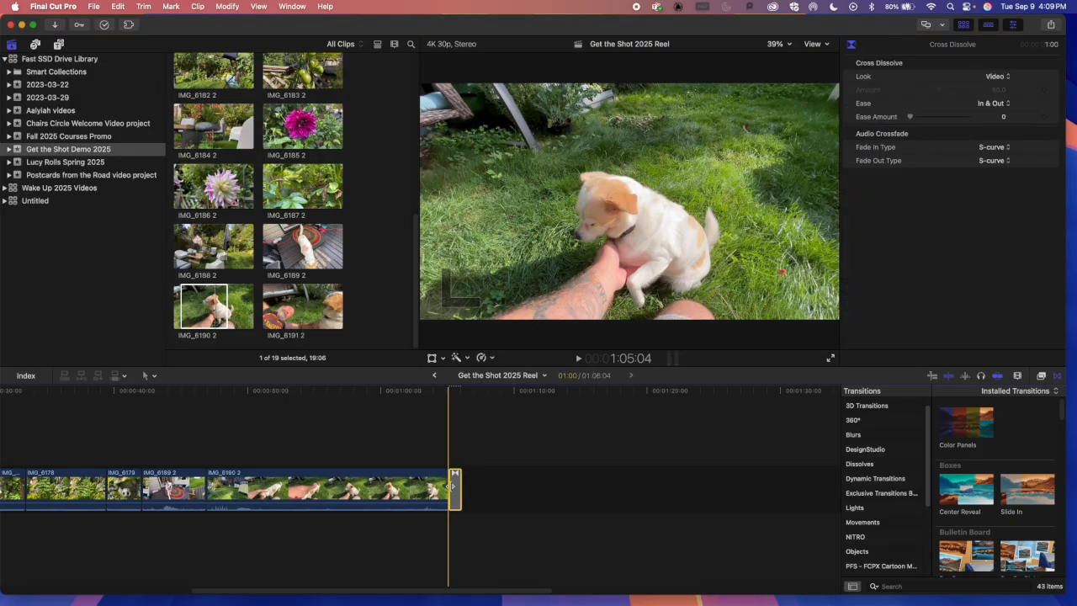
{"action": "left_click_drag", "start_coordinate": [452, 486], "coordinate": [360, 486]}
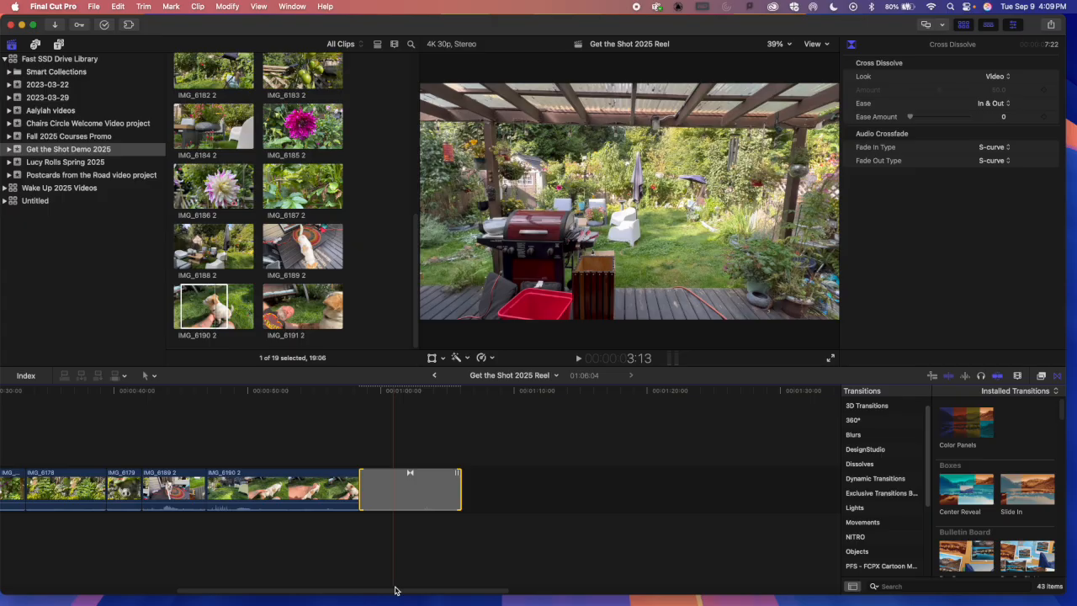
{"action": "left_click_drag", "start_coordinate": [394, 590], "coordinate": [42, 571]}
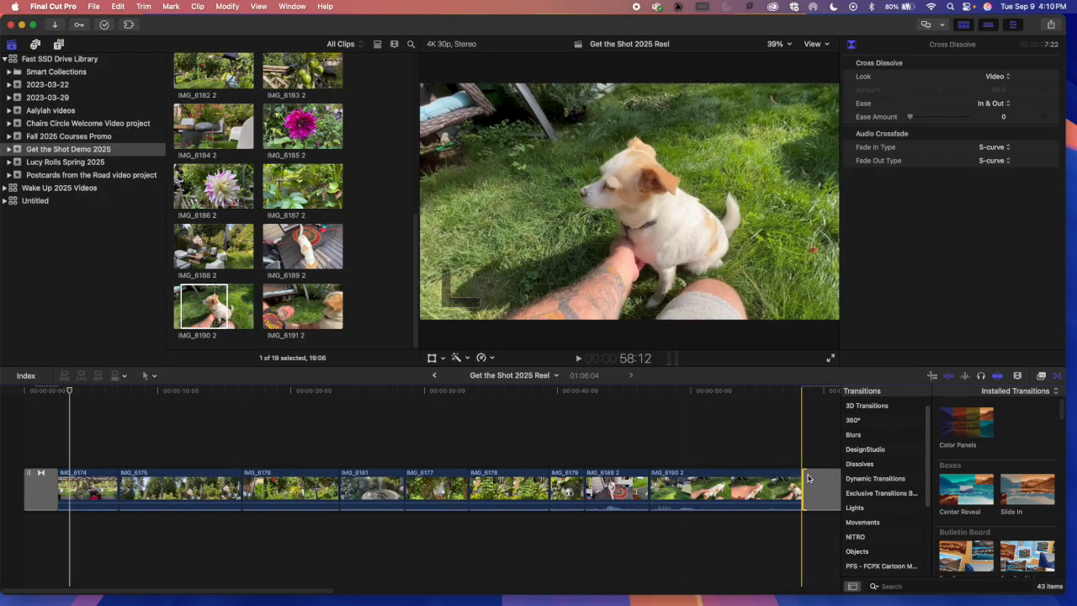
Examine the available title and generator categories, including the Backgrounds generators
{"action": "left_click", "coordinate": [219, 320]}
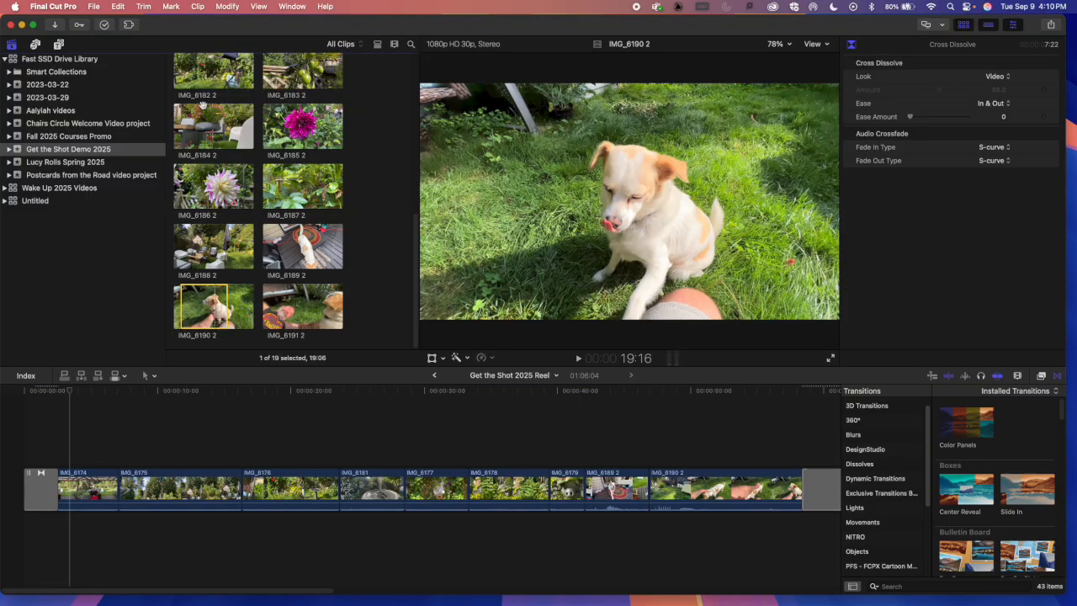
{"action": "left_click", "coordinate": [58, 45]}
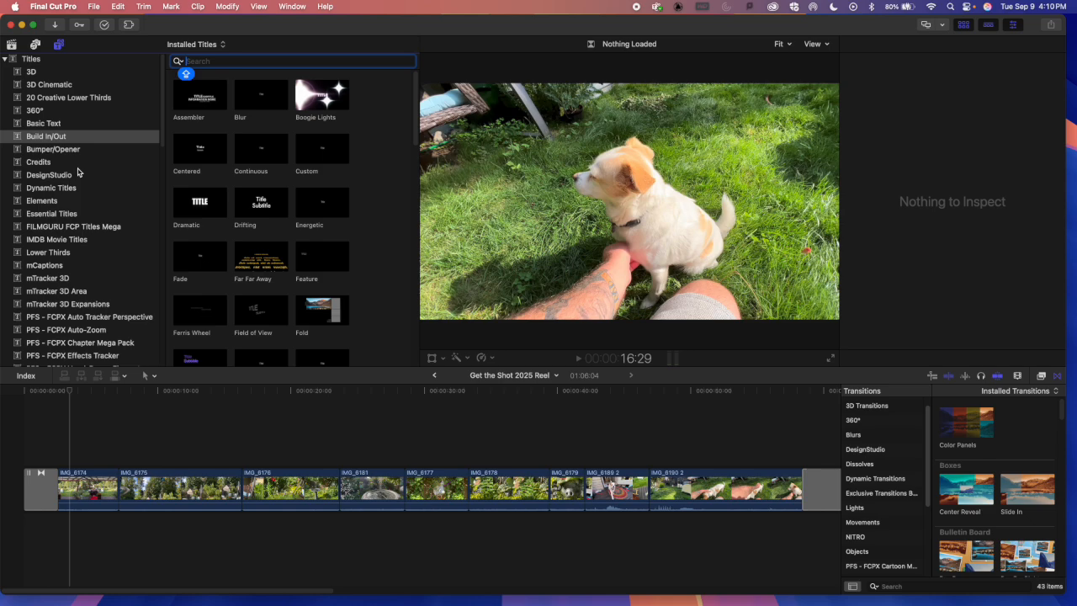
{"action": "scroll", "coordinate": [70, 175], "scroll_direction": "down", "scroll_amount": 10}
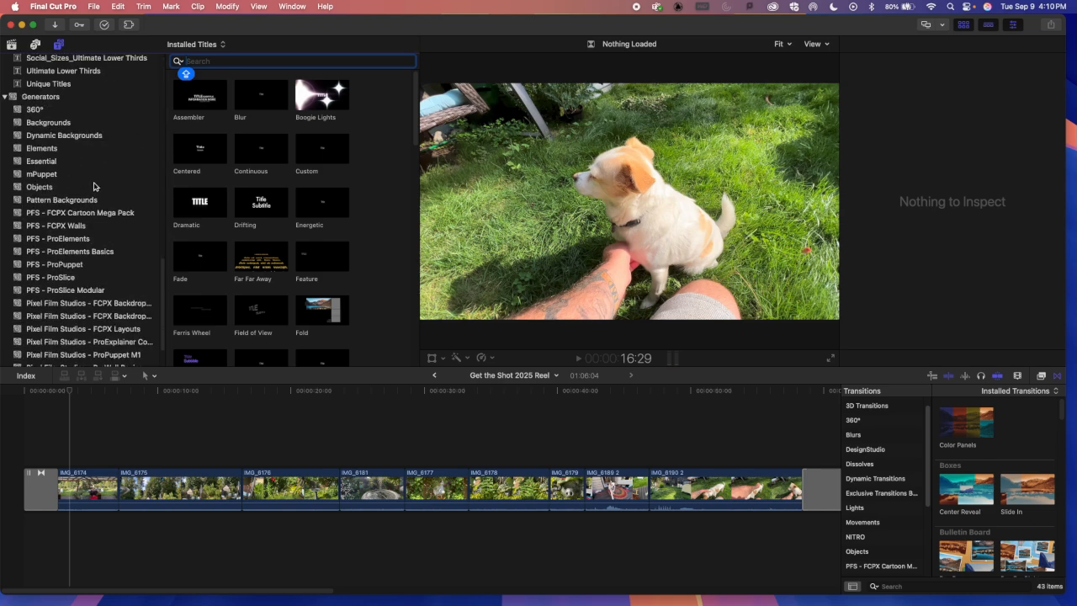
{"action": "left_click", "coordinate": [41, 97]}
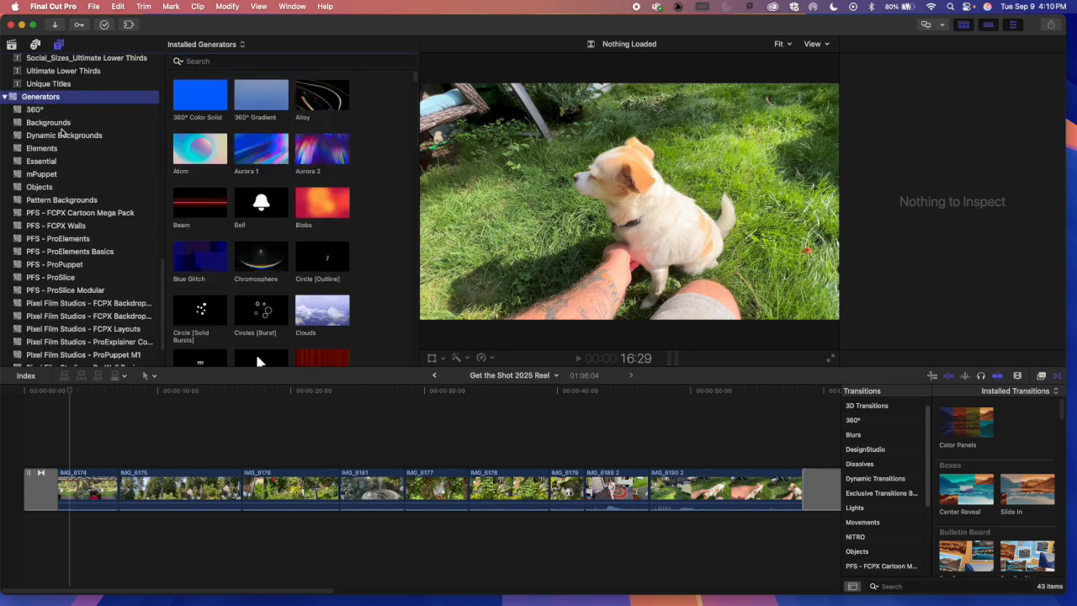
{"action": "left_click", "coordinate": [49, 123]}
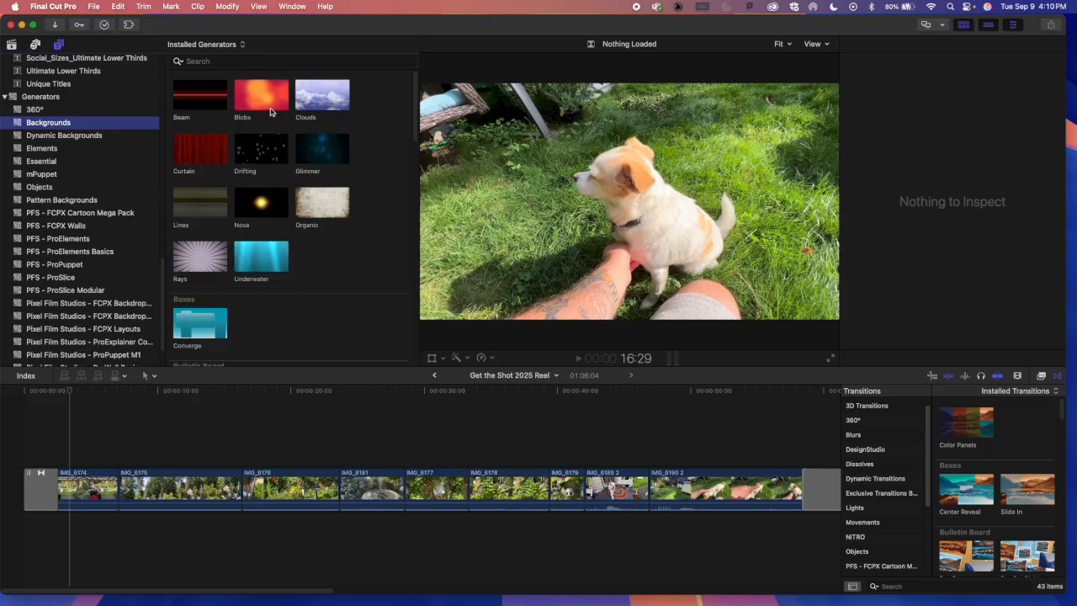
{"action": "scroll", "coordinate": [69, 286], "scroll_direction": "down", "scroll_amount": 2}
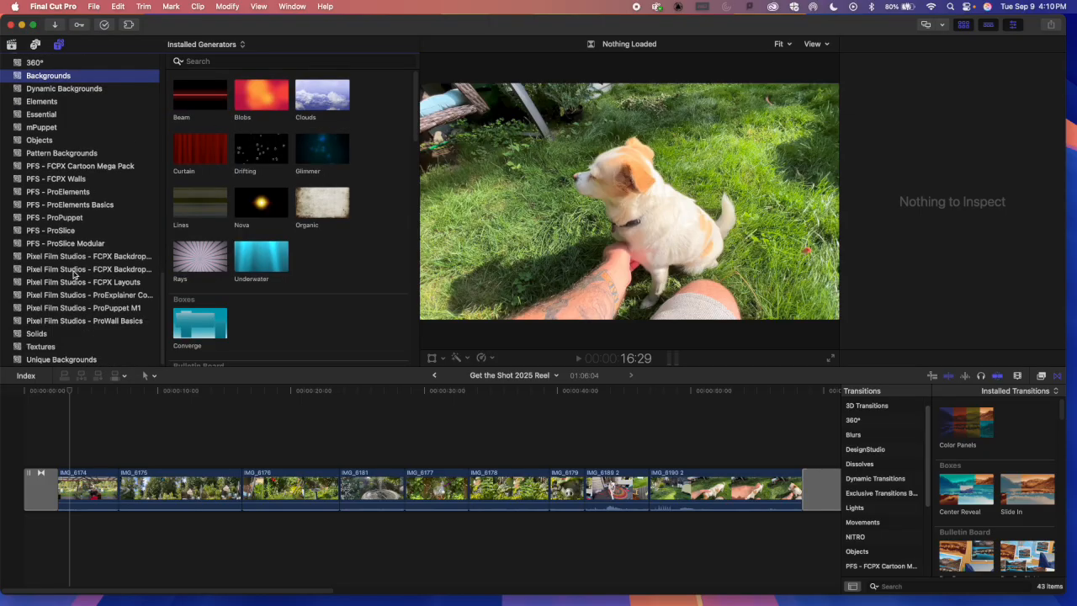
{"action": "scroll", "coordinate": [74, 274], "scroll_direction": "up", "scroll_amount": 10}
{"action": "scroll", "coordinate": [73, 272], "scroll_direction": "up", "scroll_amount": 7}
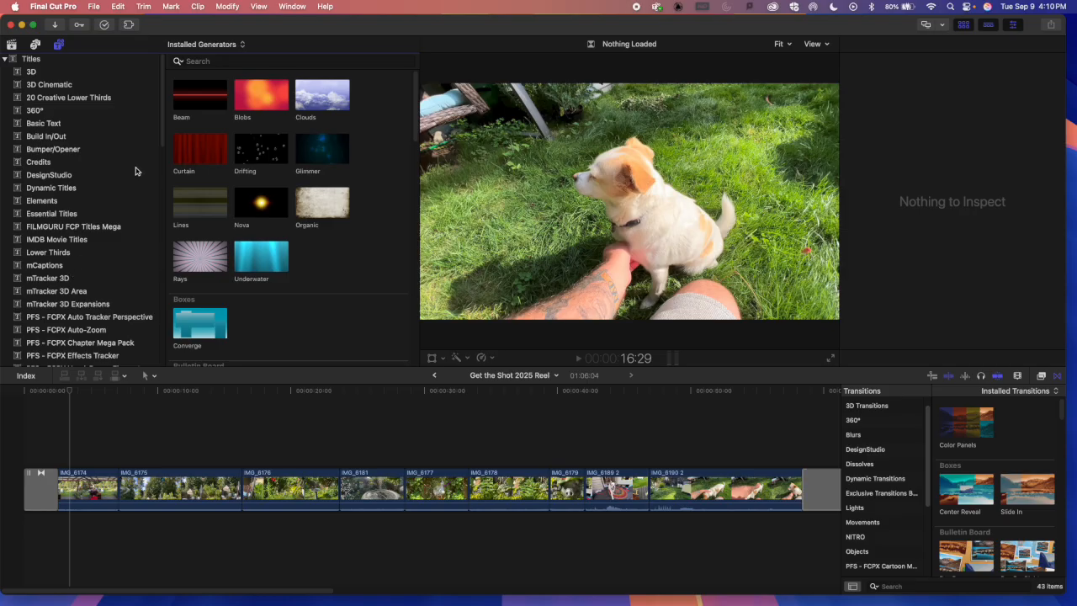
{"action": "scroll", "coordinate": [126, 189], "scroll_direction": "down", "scroll_amount": 10}
{"action": "scroll", "coordinate": [127, 242], "scroll_direction": "down", "scroll_amount": 12}
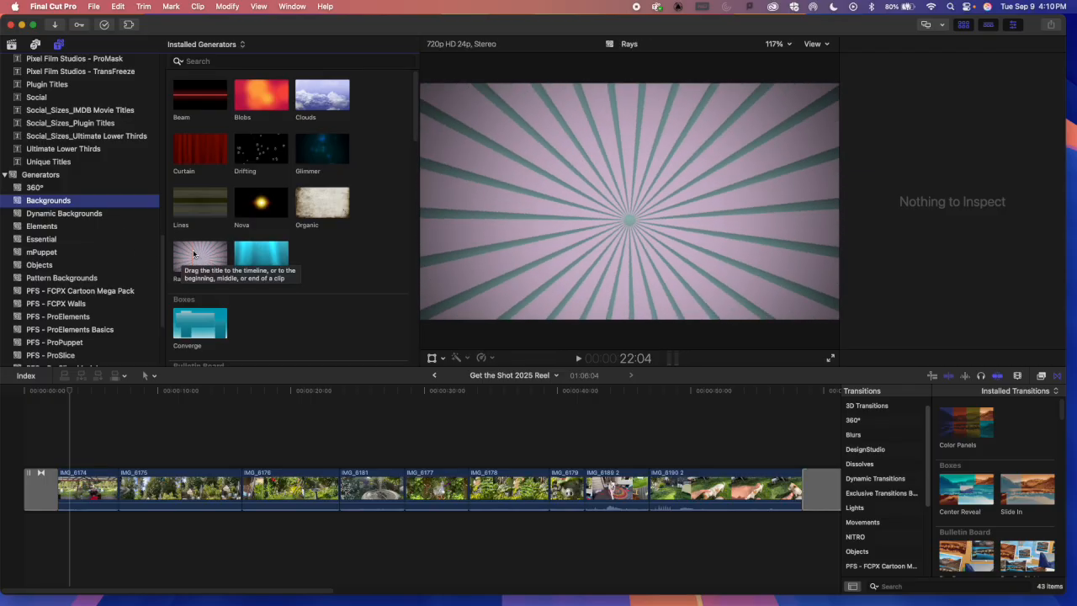
{"action": "left_click", "coordinate": [200, 260]}
{"action": "left_click_drag", "start_coordinate": [199, 260], "coordinate": [136, 441]}
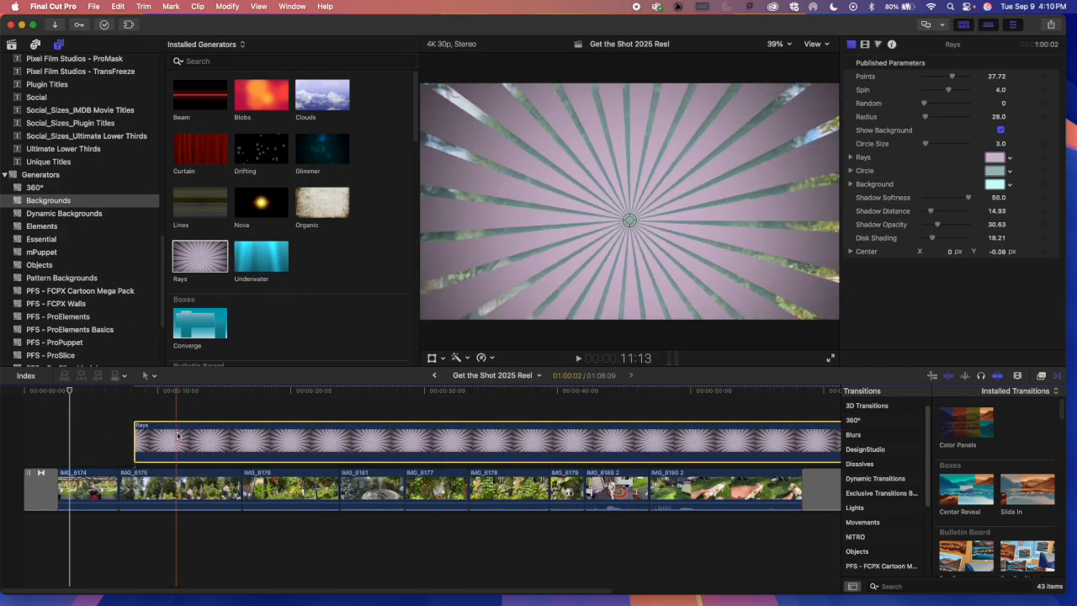
{"action": "key", "text": "Delete"}
Connect the Rays background generator above IMG_6175 and shorten it to 06:23
{"action": "left_click", "coordinate": [178, 260]}
{"action": "key", "text": "i"}
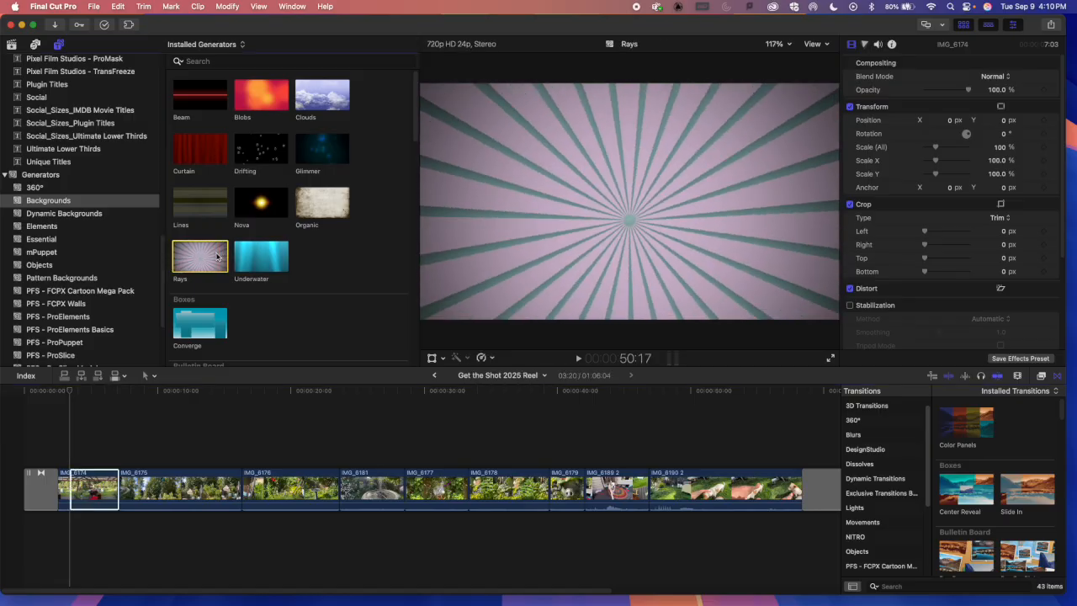
{"action": "key", "text": "o"}
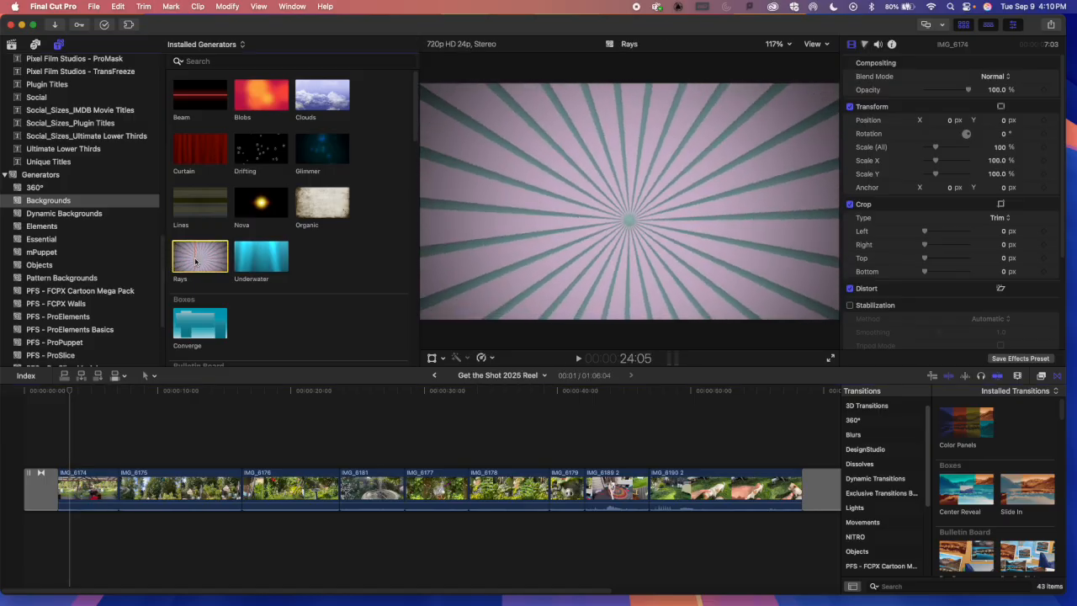
{"action": "left_click_drag", "start_coordinate": [193, 257], "coordinate": [145, 469]}
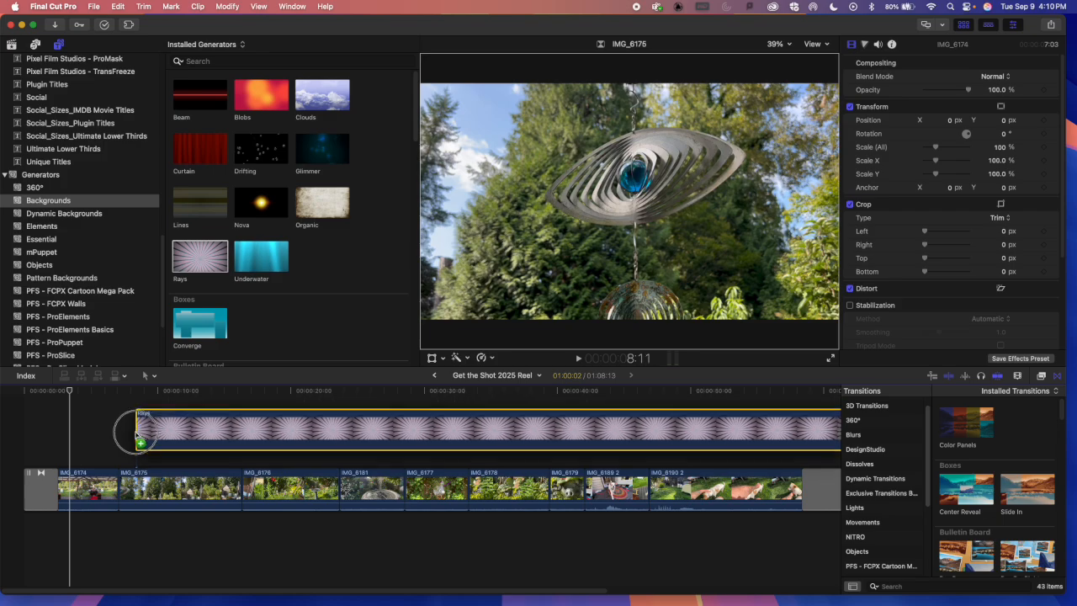
{"action": "scroll", "coordinate": [528, 459], "scroll_direction": "right", "scroll_amount": 5}
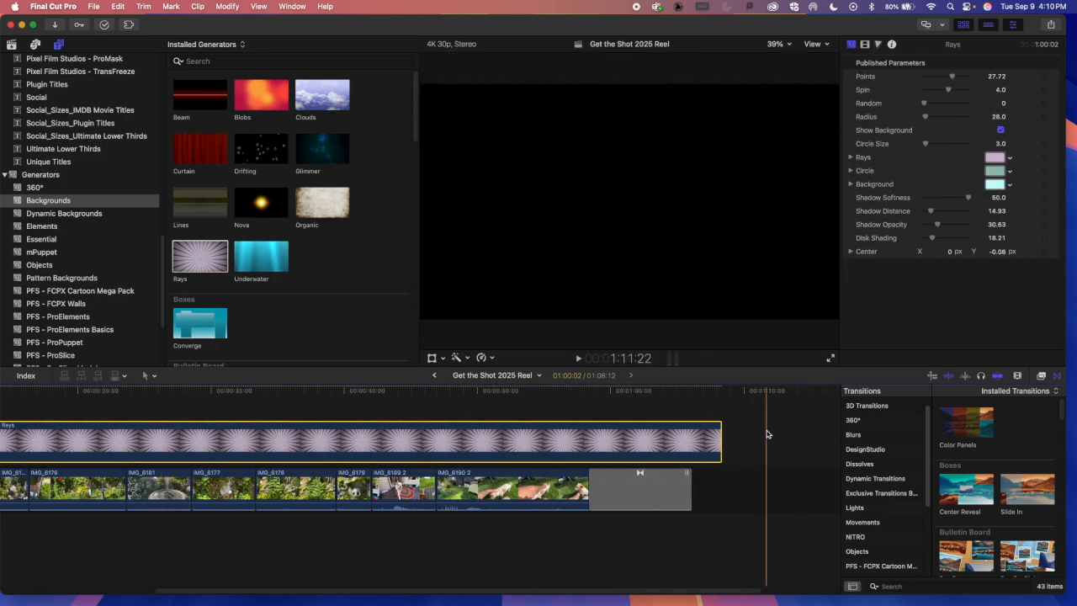
{"action": "left_click_drag", "start_coordinate": [724, 435], "coordinate": [11, 436]}
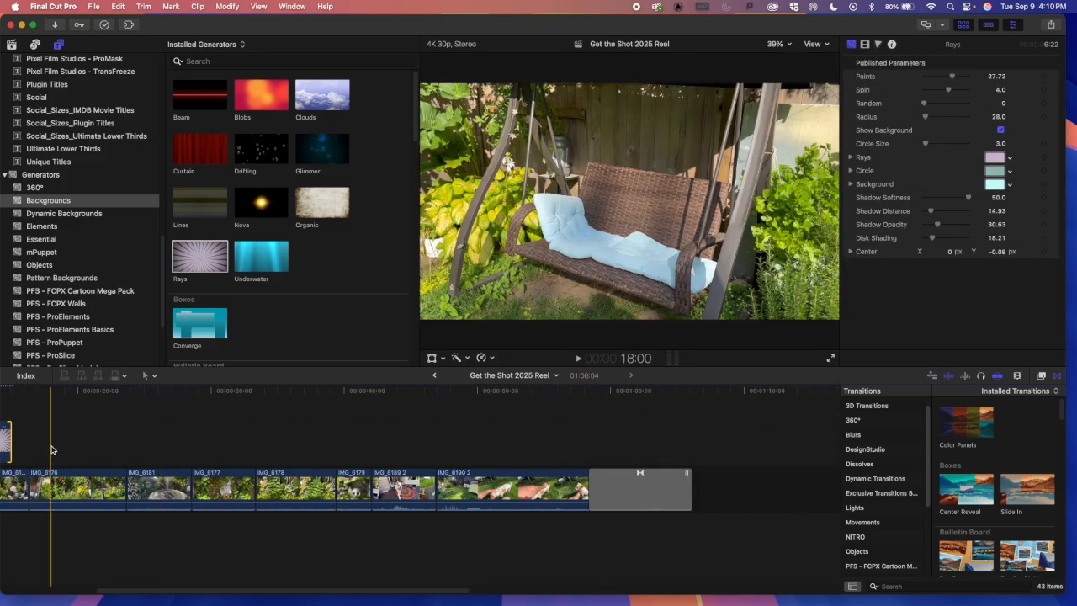
{"action": "scroll", "coordinate": [126, 445], "scroll_direction": "left", "scroll_amount": 5}
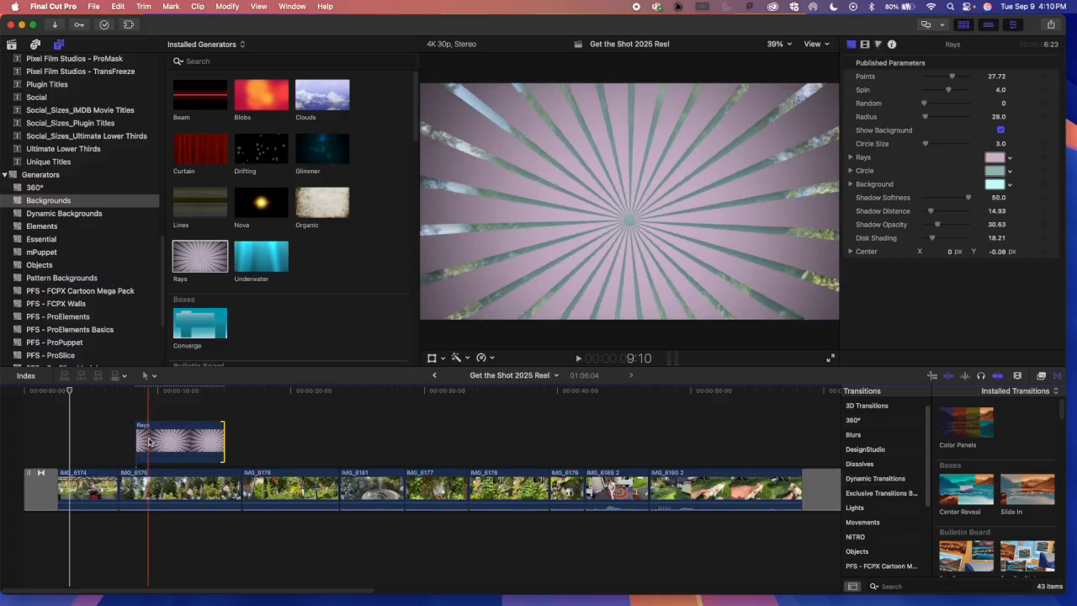
Insert the Rays generator into the main storyline between IMG_6174 and IMG_6175, and delete it
{"action": "left_click_drag", "start_coordinate": [149, 438], "coordinate": [145, 490]}
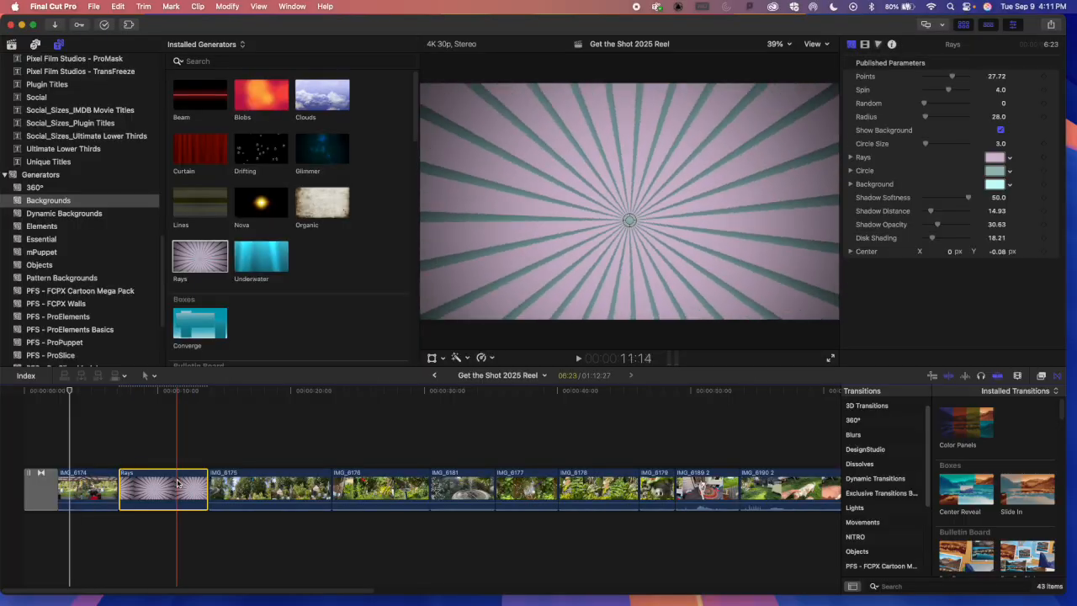
{"action": "key", "text": "Delete"}
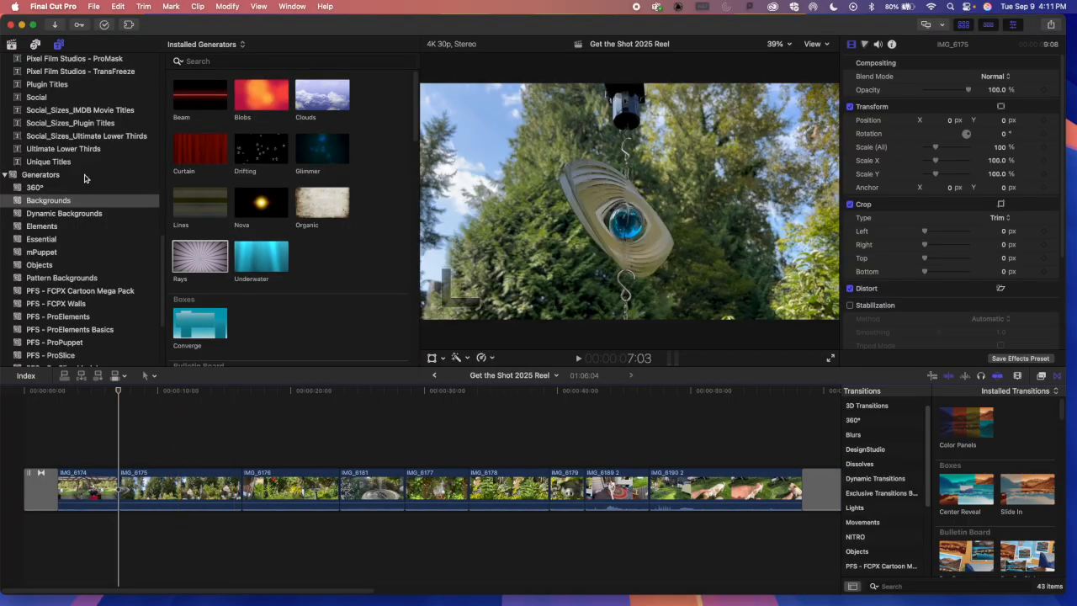
Add the Organic title from the Lower Thirds category above IMG_6174, aligned with the clip's start
{"action": "scroll", "coordinate": [76, 161], "scroll_direction": "up", "scroll_amount": 15}
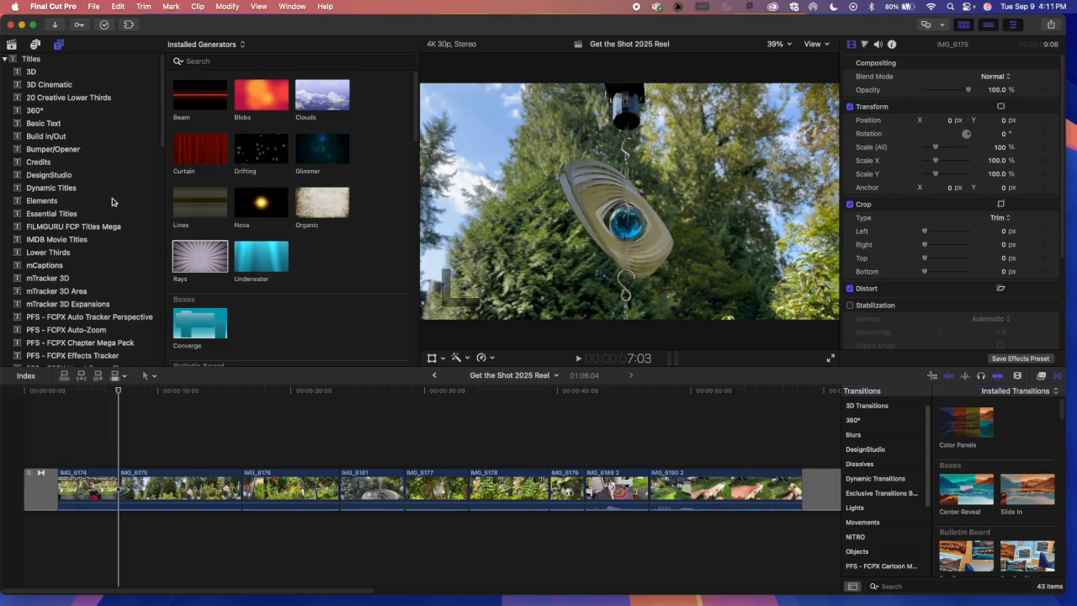
{"action": "left_click", "coordinate": [59, 256]}
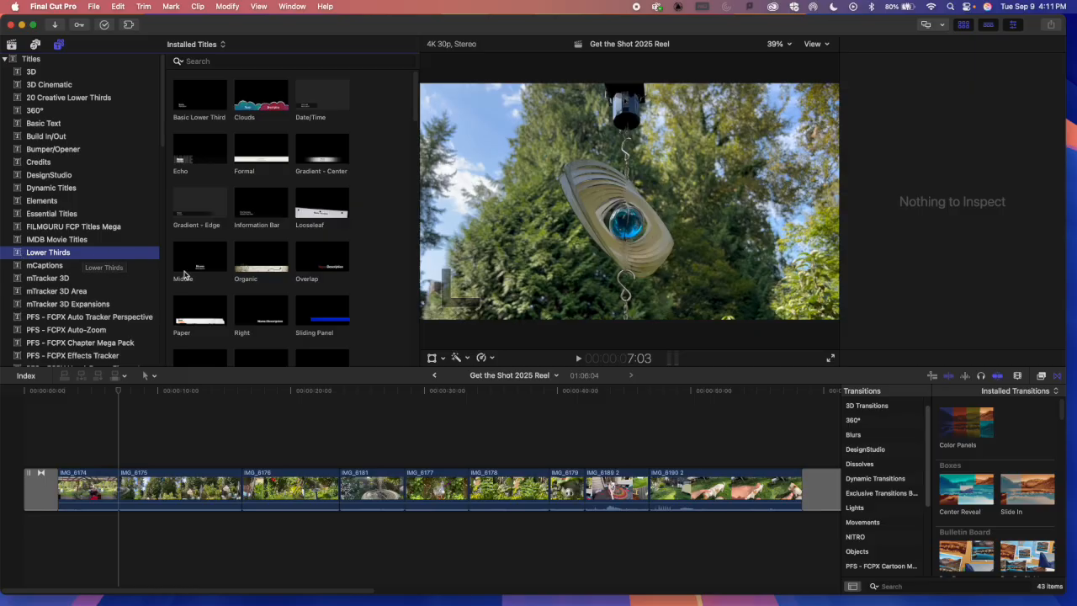
{"action": "left_click", "coordinate": [66, 214]}
{"action": "left_click", "coordinate": [66, 187]}
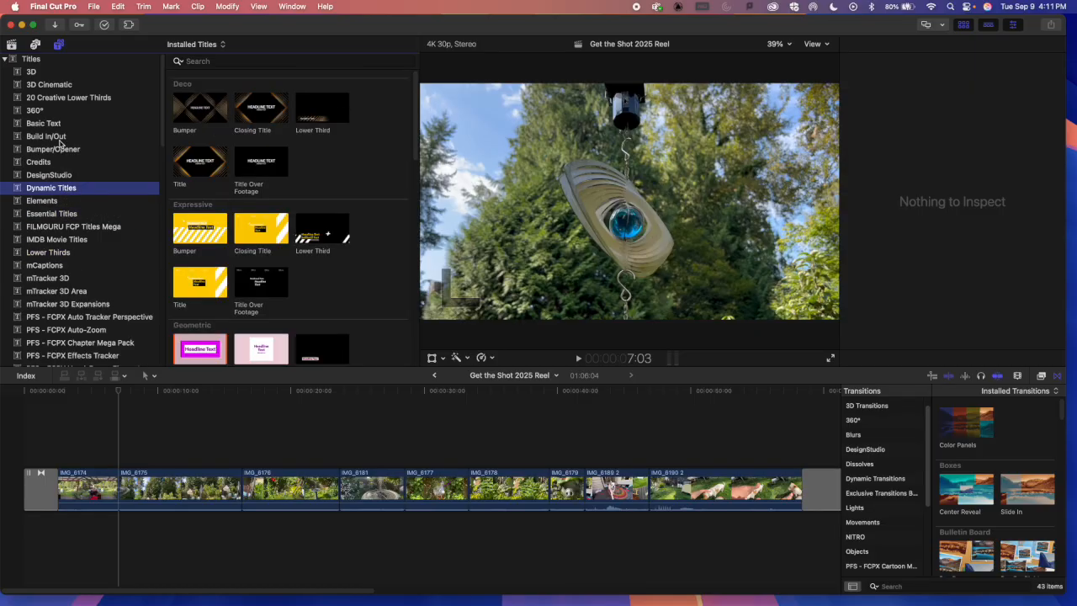
{"action": "left_click", "coordinate": [87, 100]}
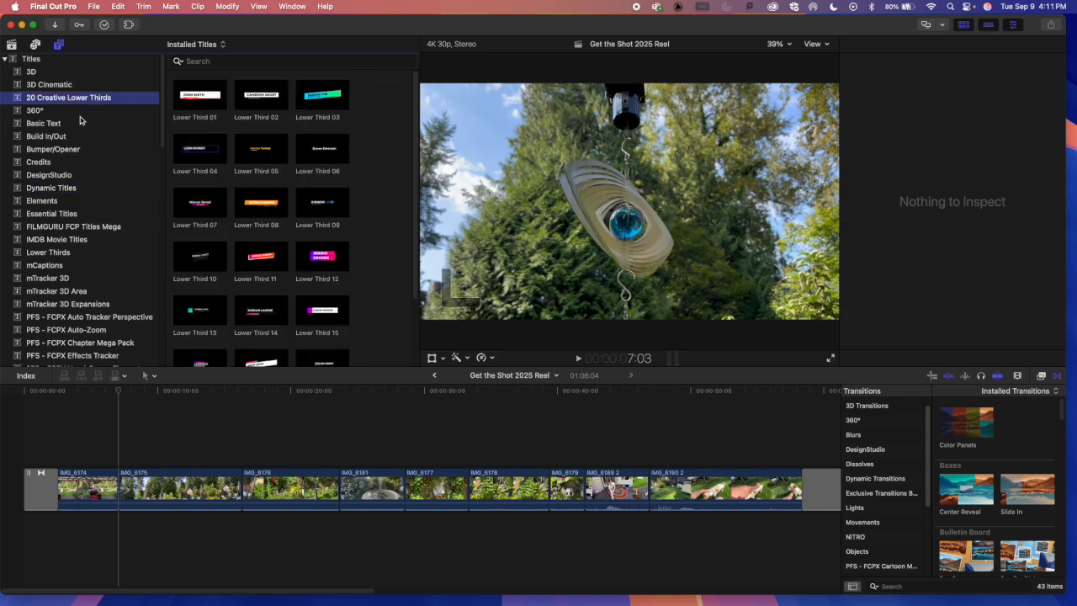
{"action": "left_click", "coordinate": [48, 253]}
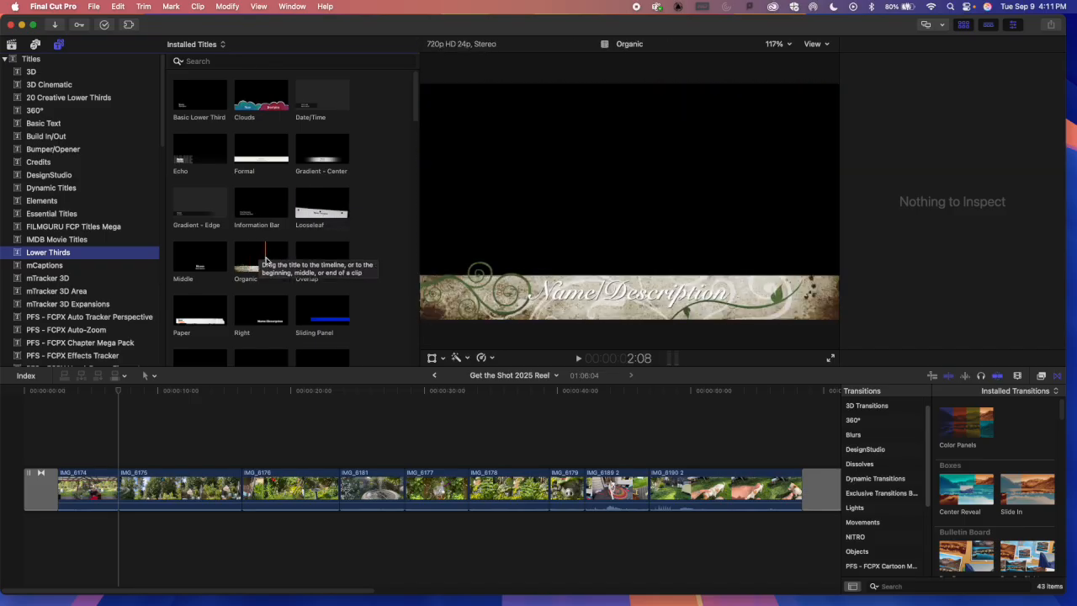
{"action": "left_click_drag", "start_coordinate": [263, 259], "coordinate": [59, 449]}
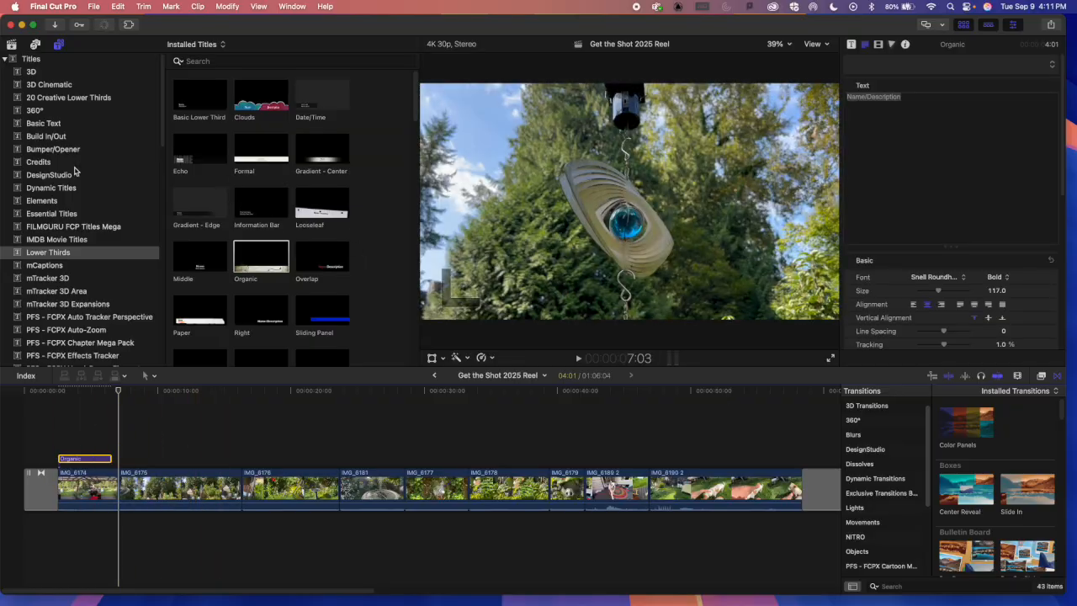
Connect the Nova background generator above the start of IMG_6175
{"action": "scroll", "coordinate": [82, 242], "scroll_direction": "down", "scroll_amount": 10}
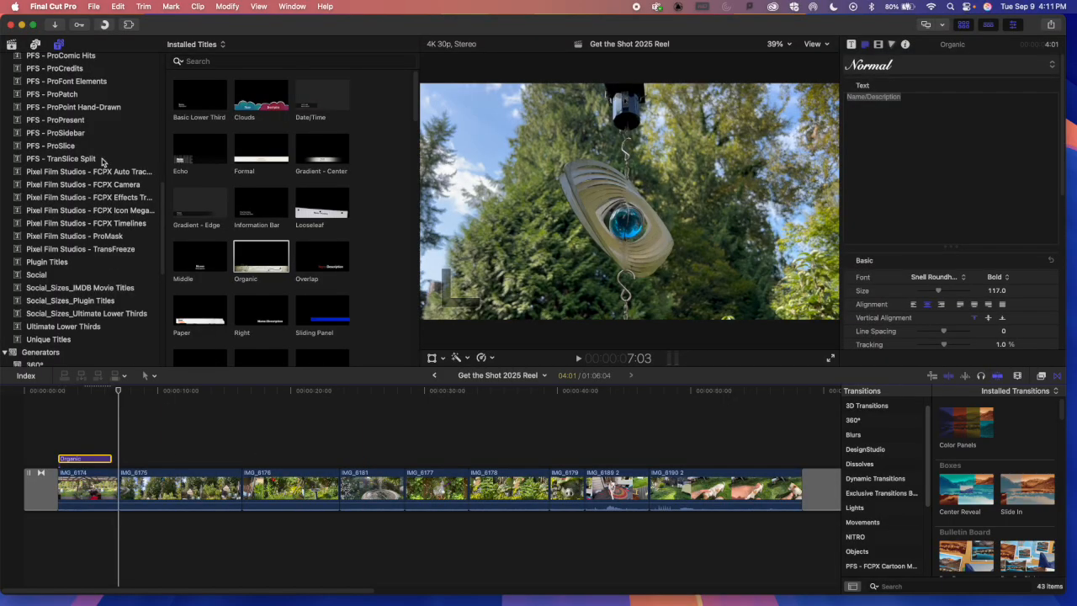
{"action": "scroll", "coordinate": [92, 210], "scroll_direction": "down", "scroll_amount": 6}
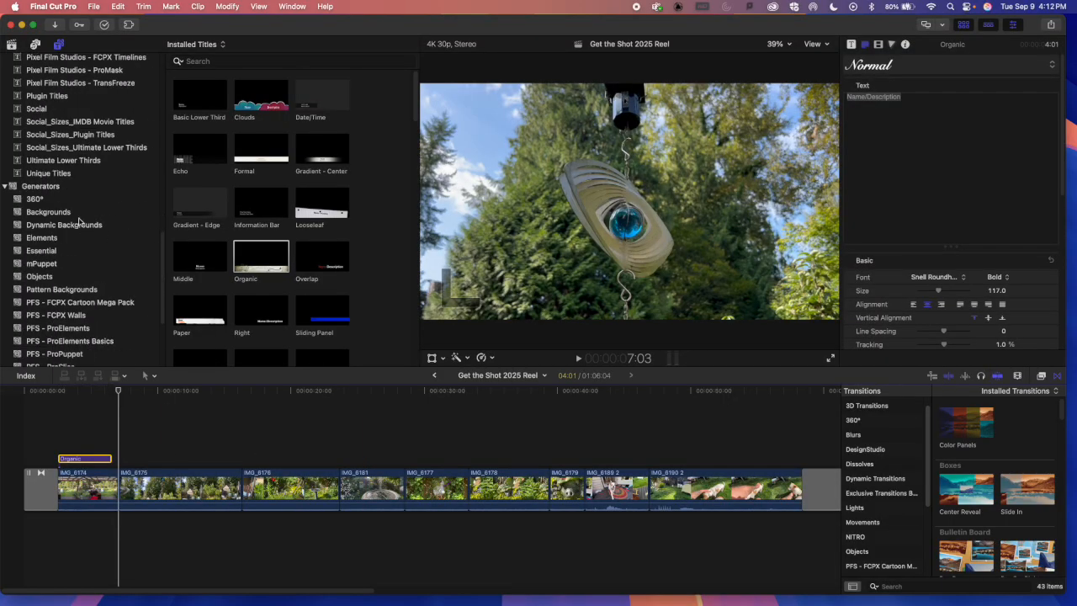
{"action": "left_click", "coordinate": [40, 239]}
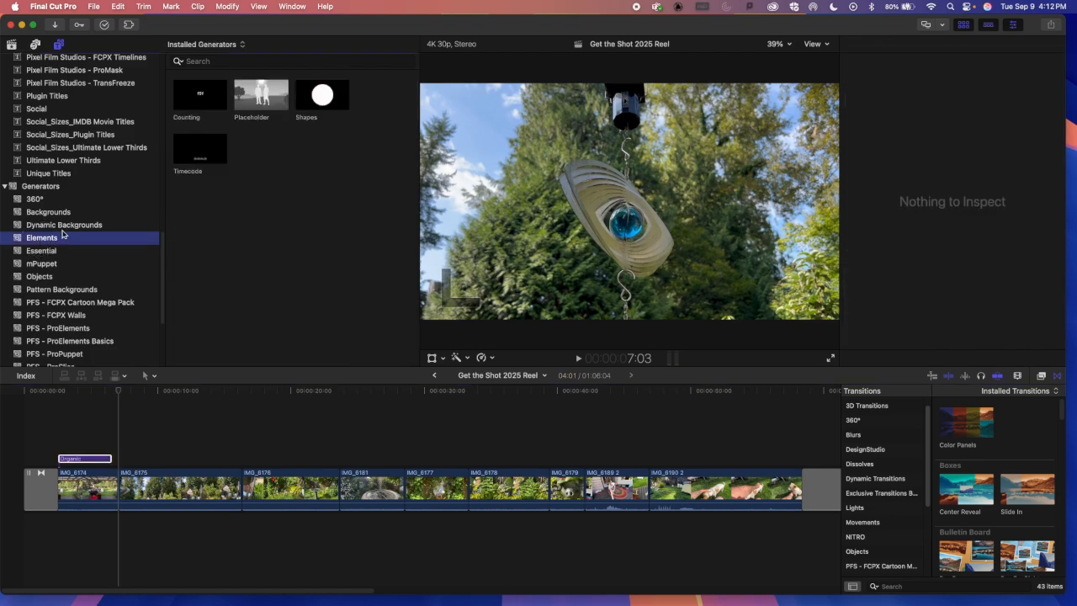
{"action": "left_click", "coordinate": [55, 212]}
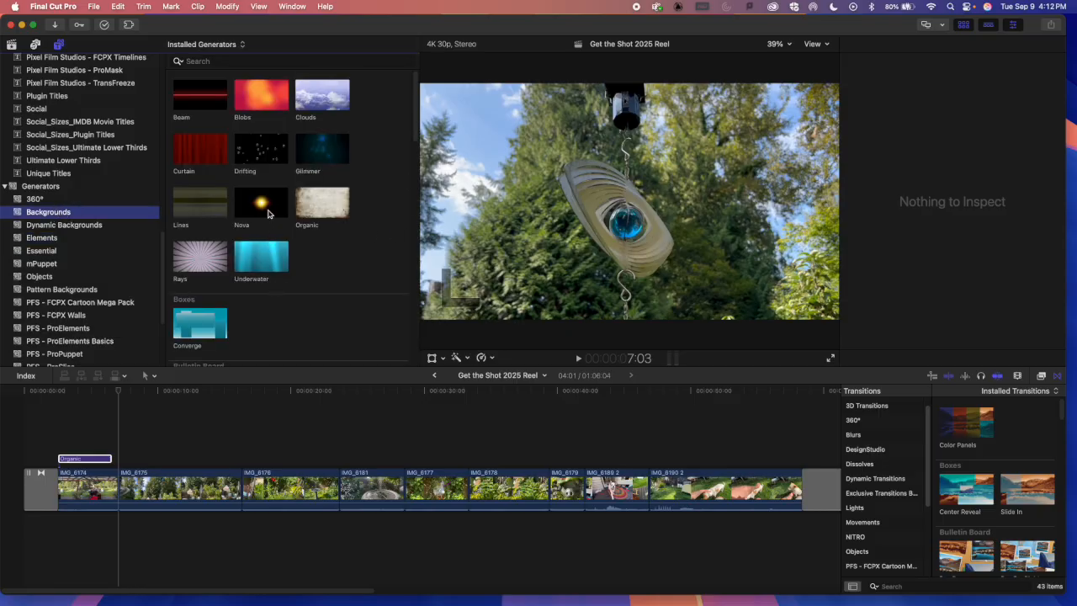
{"action": "left_click_drag", "start_coordinate": [262, 204], "coordinate": [124, 439]}
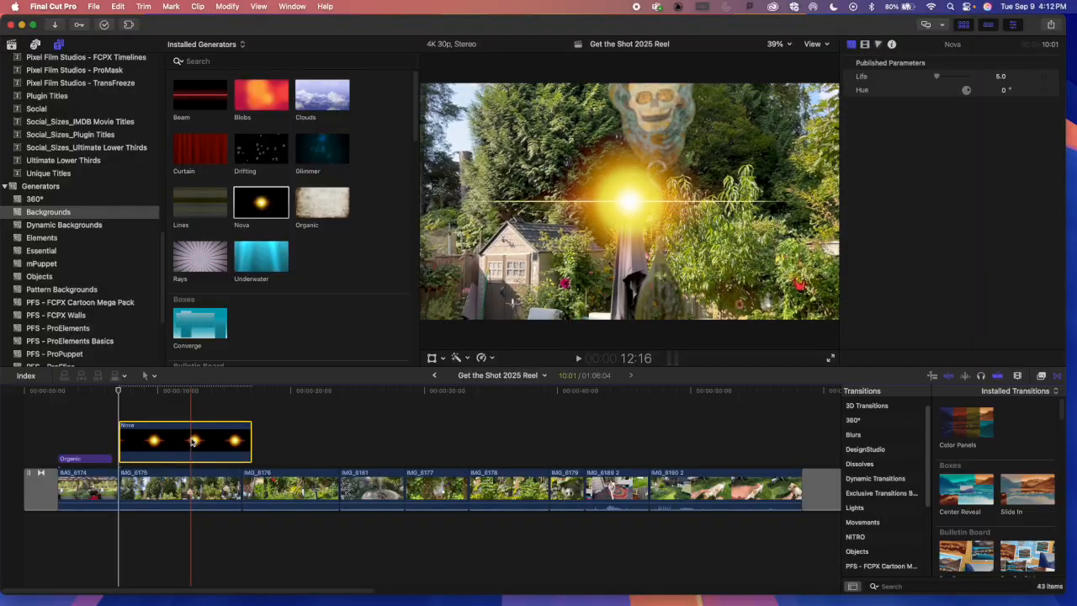
Try the Nova generator at other positions around the main storyline, and delete it
{"action": "left_click_drag", "start_coordinate": [191, 439], "coordinate": [193, 537]}
{"action": "left_click", "coordinate": [189, 485]}
{"action": "left_click_drag", "start_coordinate": [183, 486], "coordinate": [206, 444]}
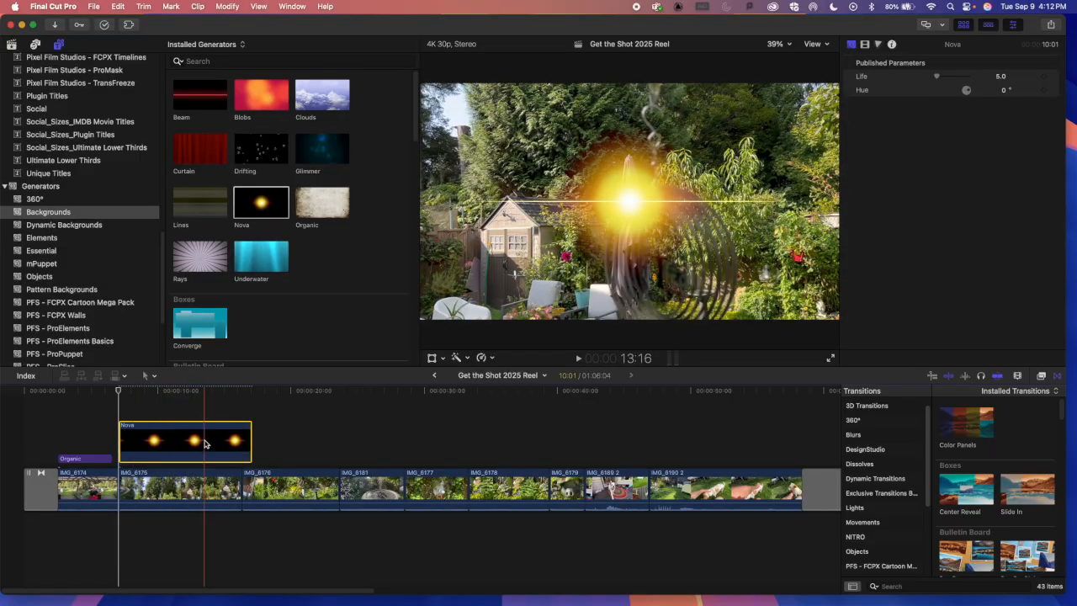
{"action": "key", "text": "Delete"}
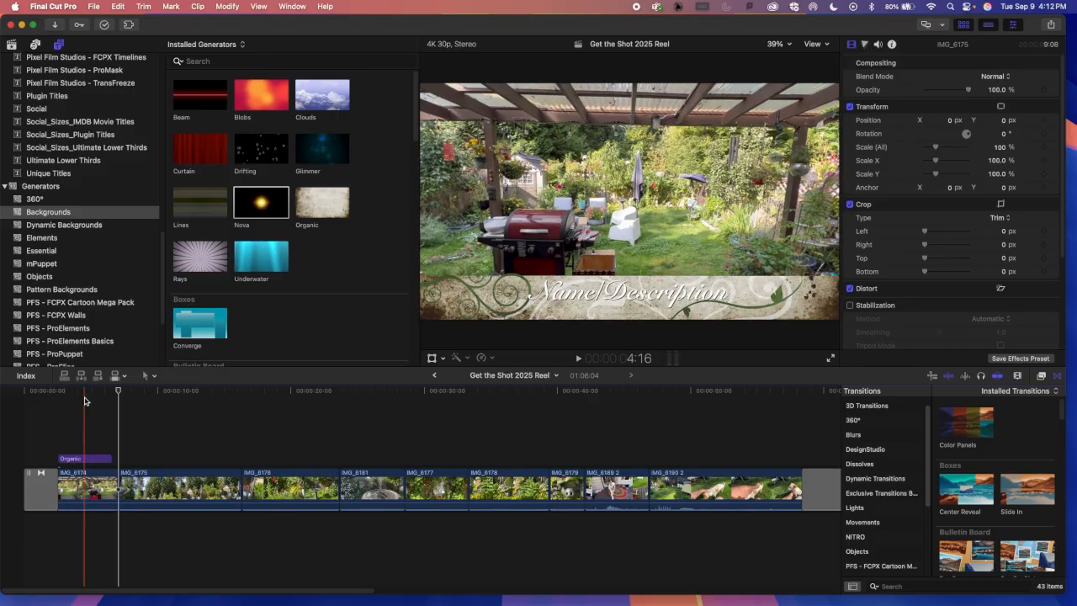
Replace the Organic title's placeholder text with the garden owner's first name in possessive form followed by "MAGIC GARDEN", all in capitals
{"action": "left_click", "coordinate": [101, 461]}
{"action": "left_click", "coordinate": [97, 460]}
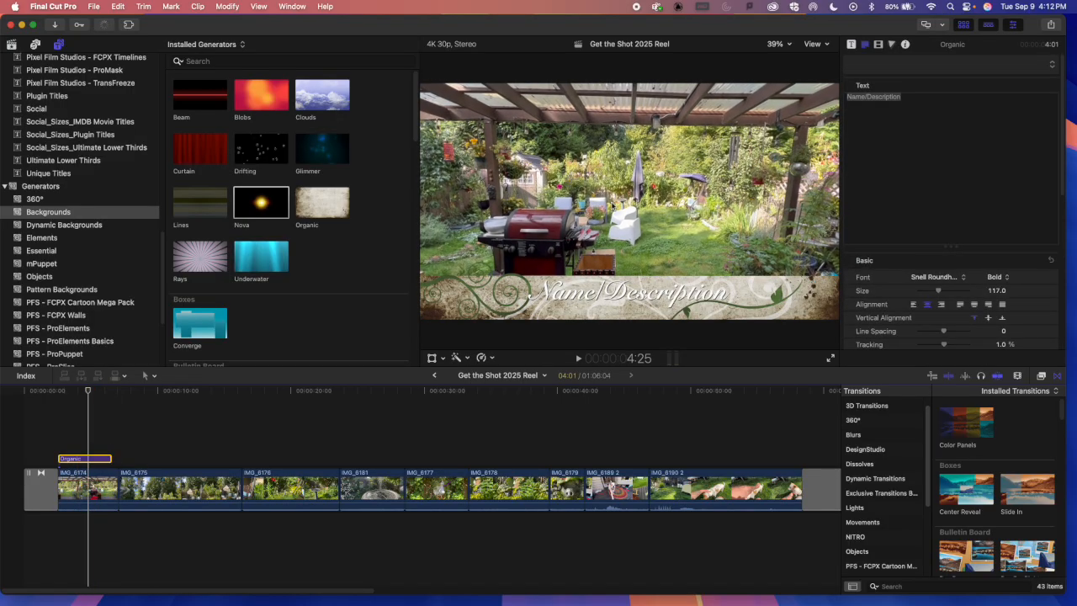
{"action": "left_click", "coordinate": [603, 298]}
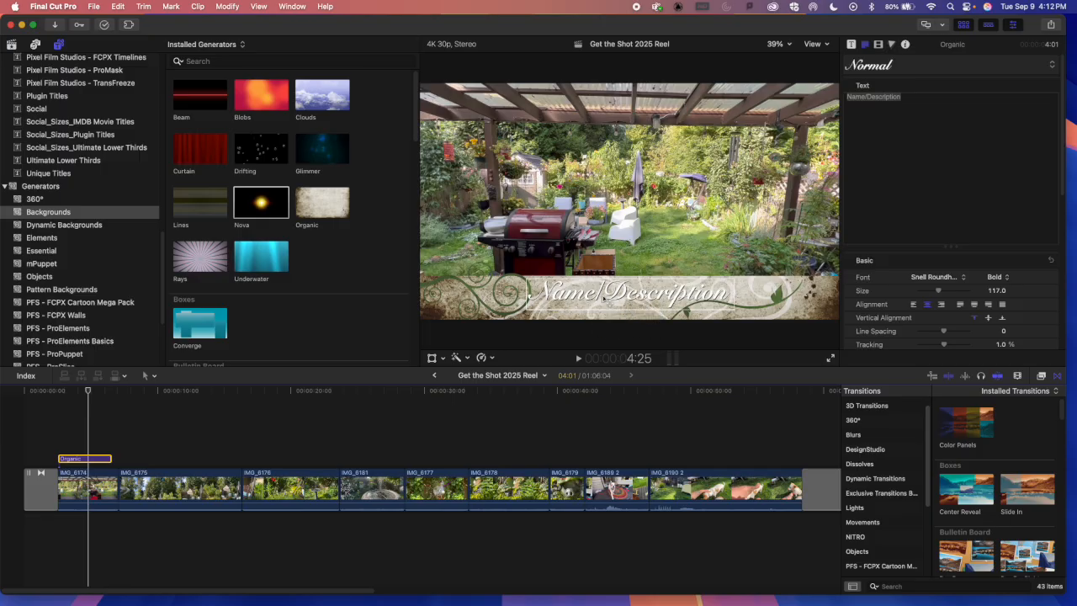
{"action": "double_click", "coordinate": [627, 292]}
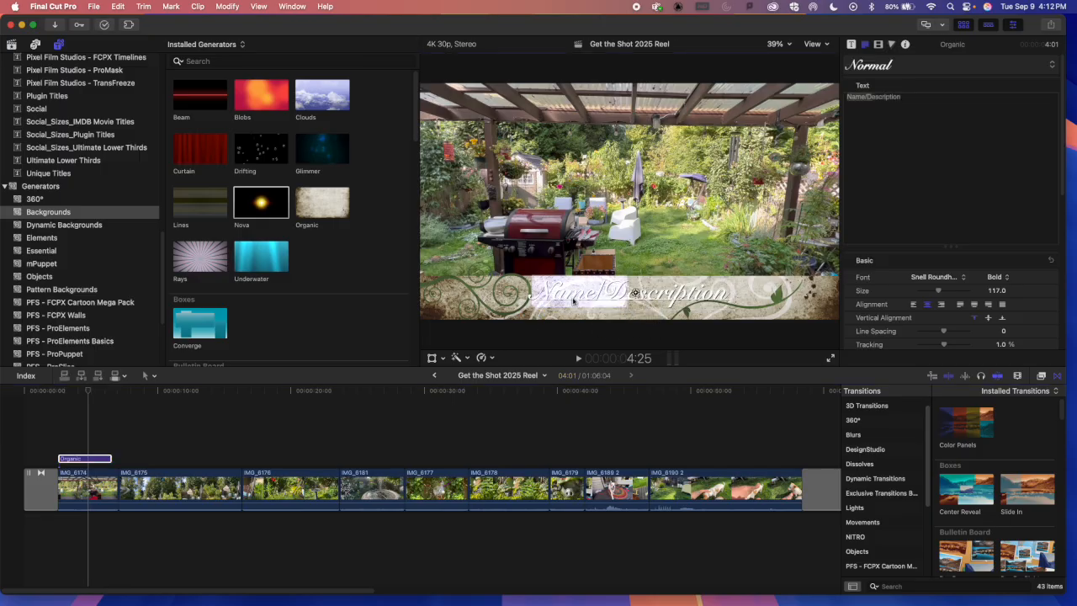
{"action": "left_click", "coordinate": [503, 299]}
{"action": "left_click", "coordinate": [896, 98]}
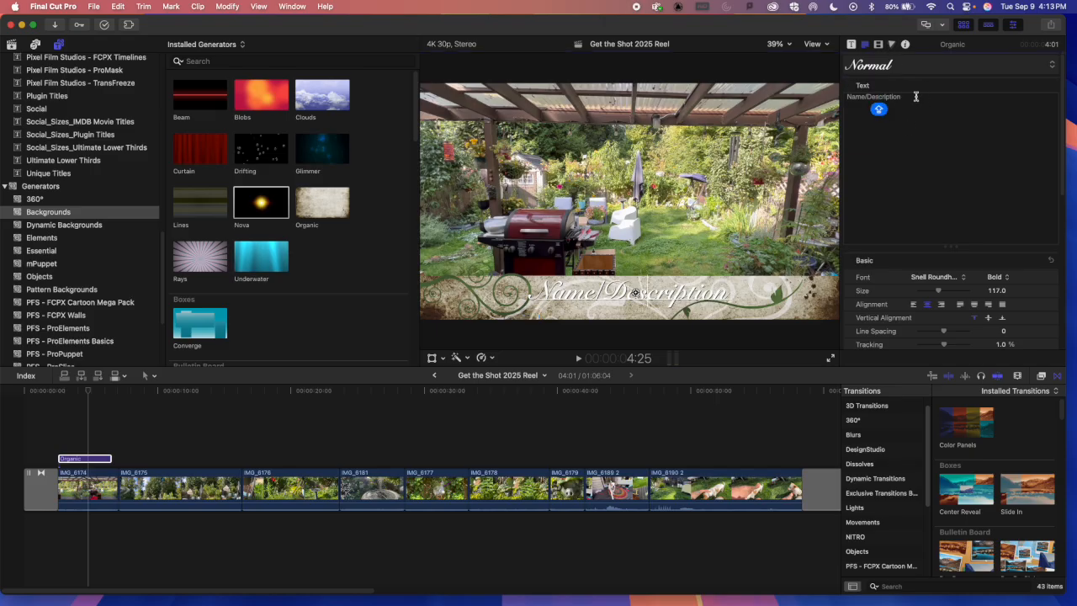
{"action": "key", "text": "super+a"}
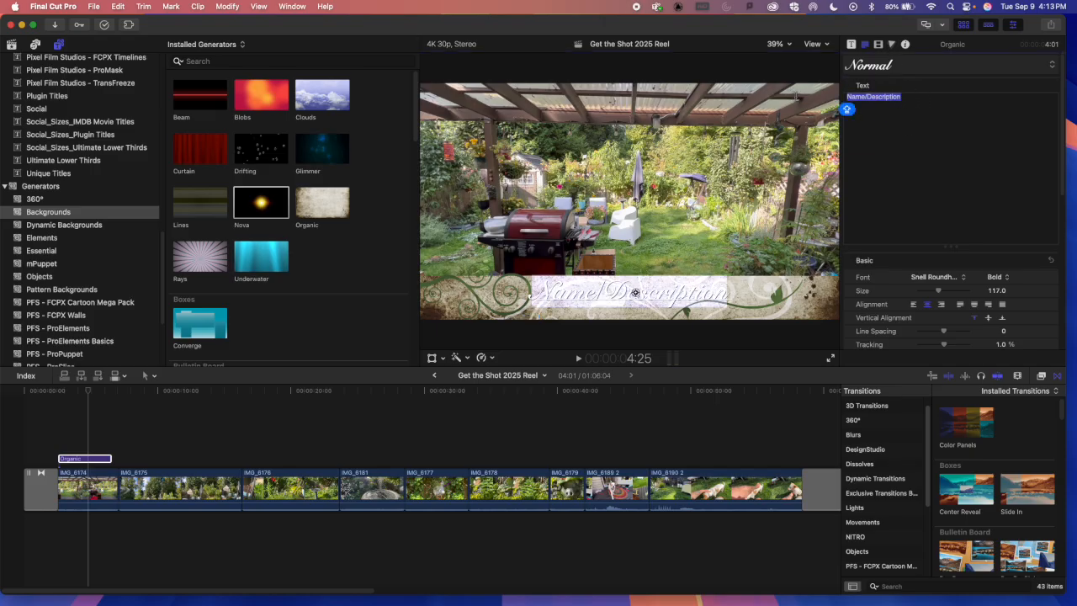
{"action": "type", "text": "LUCY'S"}
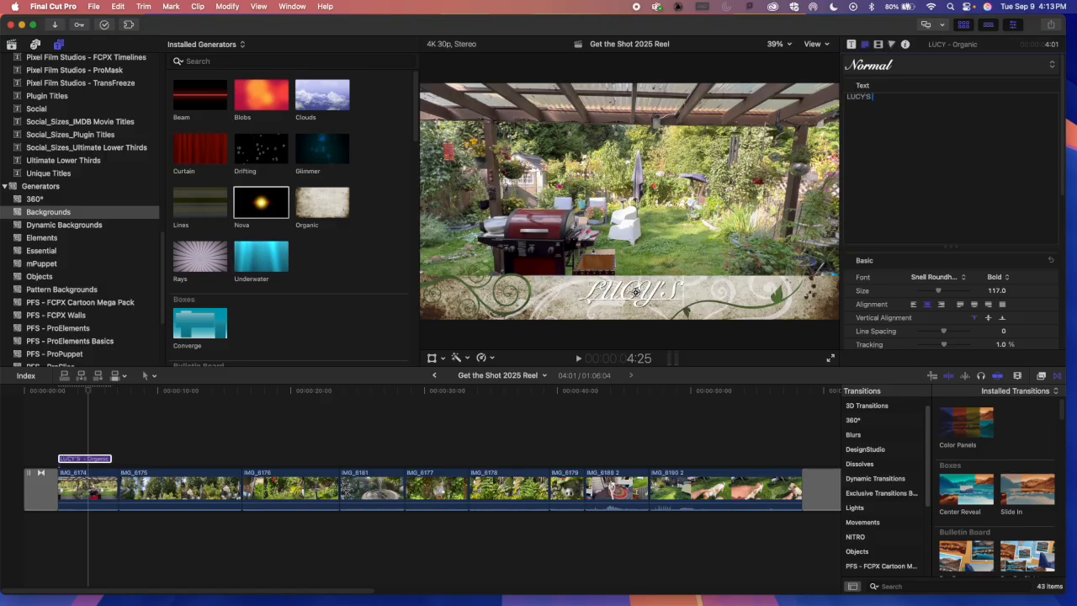
{"action": "type", "text": " MAGIC GARDEN"}
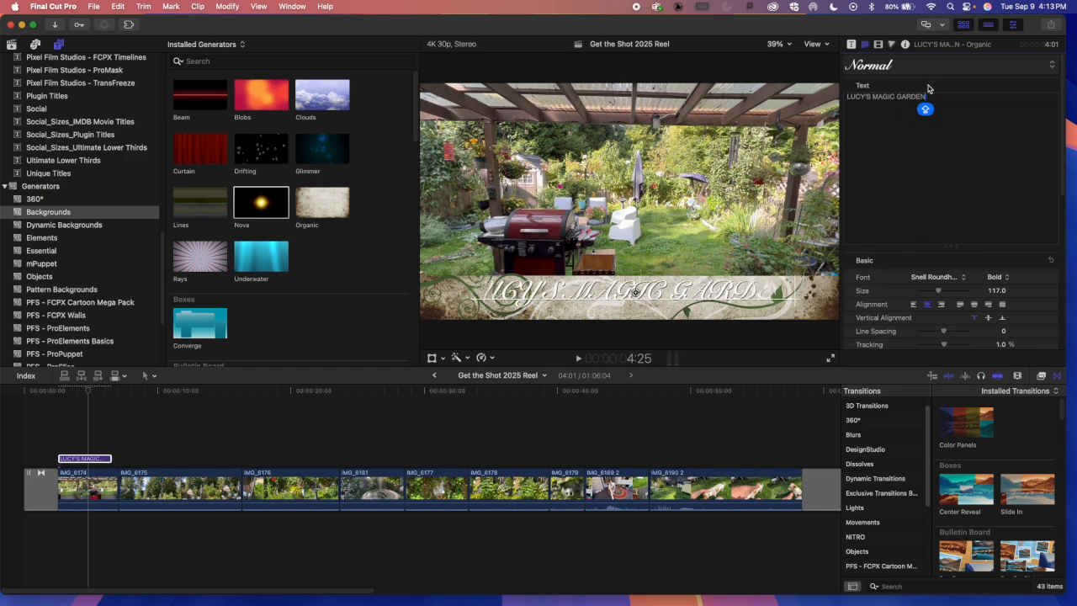
Set the font of the whole Organic title text to Soap
{"action": "key", "text": "super+a"}
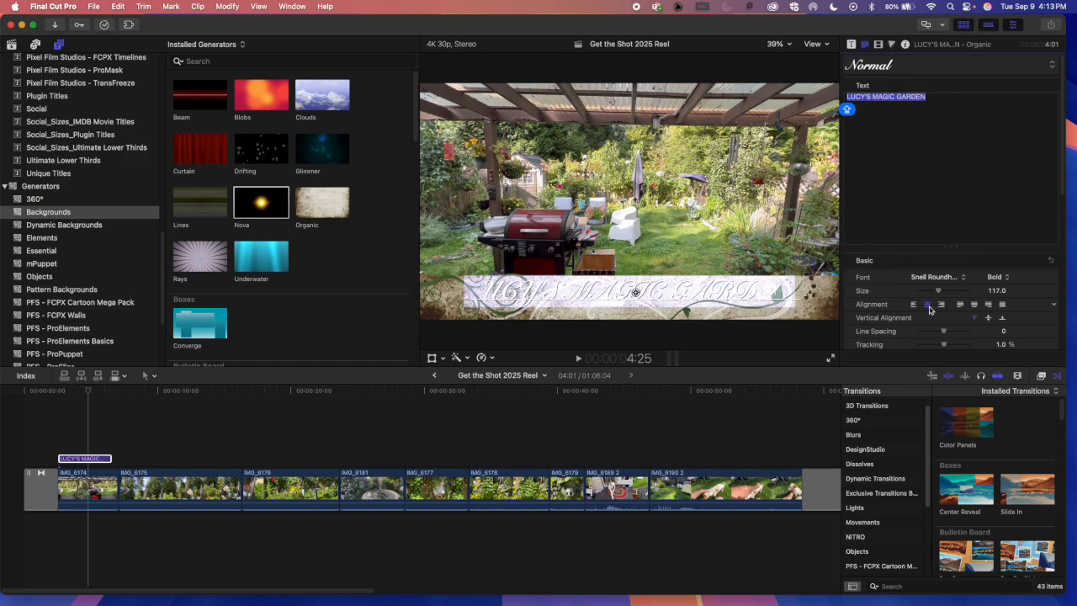
{"action": "left_click", "coordinate": [940, 277]}
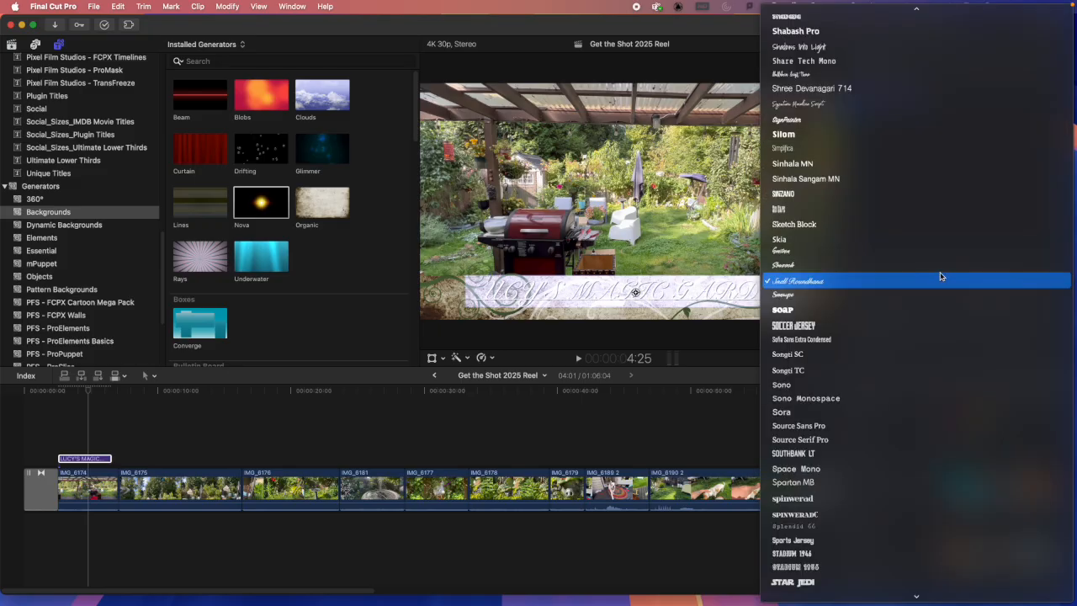
{"action": "left_click", "coordinate": [829, 310]}
Examine the title's text formatting options, including font, typeface, size, alignment, tracking and position
{"action": "scroll", "coordinate": [895, 277], "scroll_direction": "down", "scroll_amount": 3}
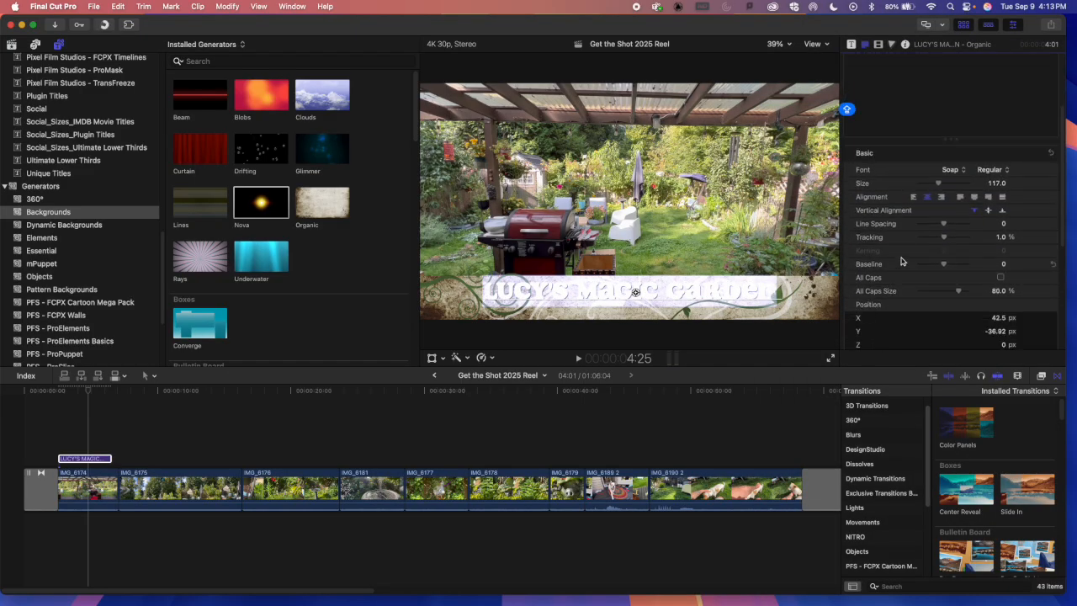
{"action": "scroll", "coordinate": [896, 269], "scroll_direction": "down", "scroll_amount": 2}
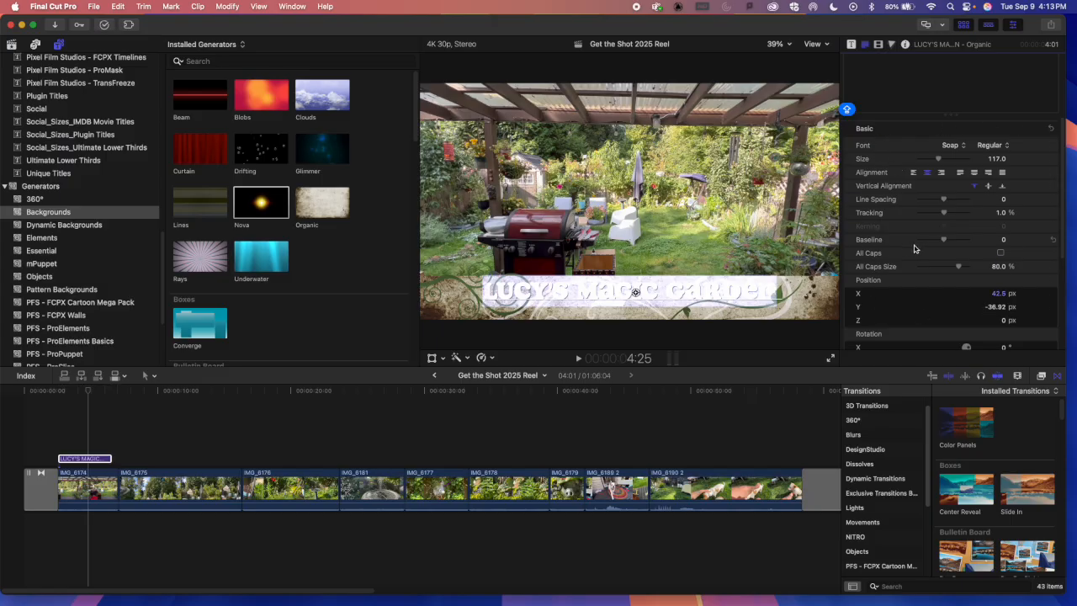
{"action": "scroll", "coordinate": [910, 247], "scroll_direction": "down", "scroll_amount": 3}
{"action": "scroll", "coordinate": [915, 244], "scroll_direction": "up", "scroll_amount": 10}
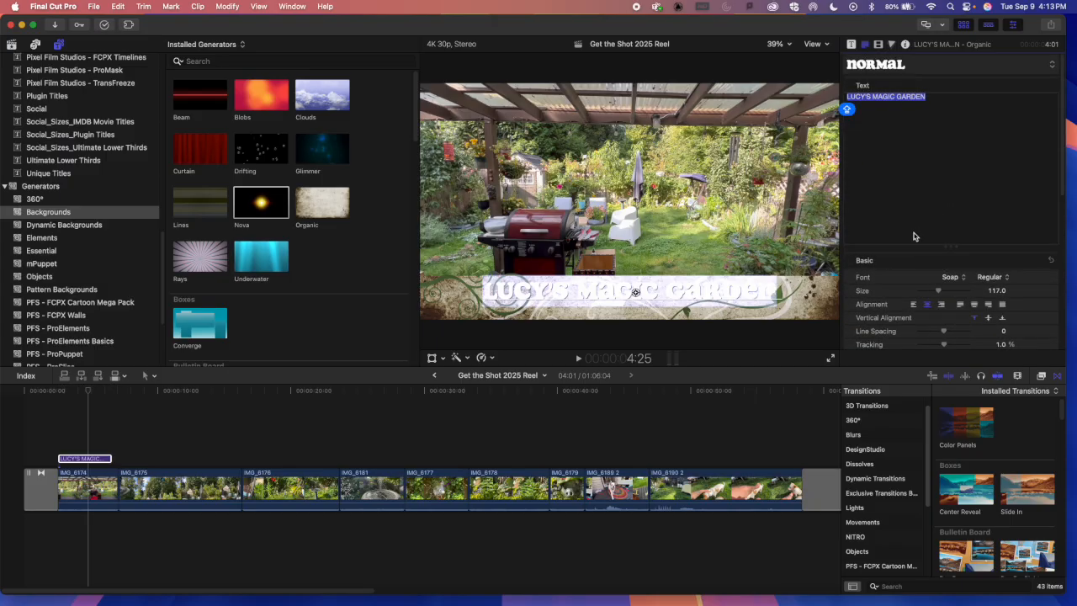
{"action": "left_click", "coordinate": [950, 278]}
{"action": "left_click", "coordinate": [948, 280]}
{"action": "left_click", "coordinate": [994, 278]}
{"action": "left_click", "coordinate": [996, 278]}
{"action": "left_click", "coordinate": [1011, 280]}
{"action": "left_click", "coordinate": [1011, 280]}
{"action": "scroll", "coordinate": [915, 273], "scroll_direction": "down", "scroll_amount": 2}
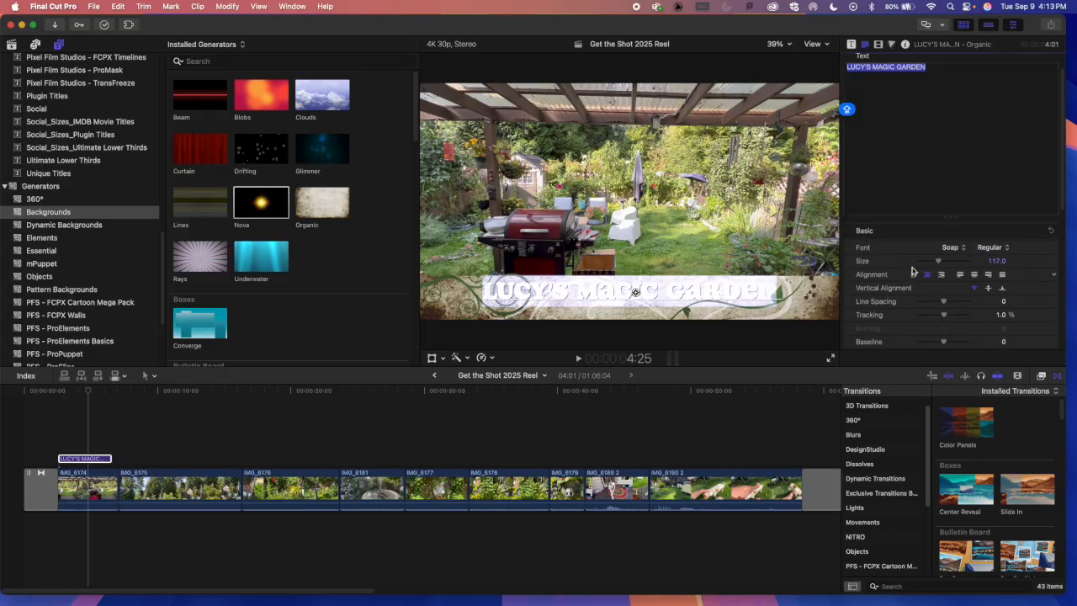
{"action": "scroll", "coordinate": [915, 282], "scroll_direction": "down", "scroll_amount": 1}
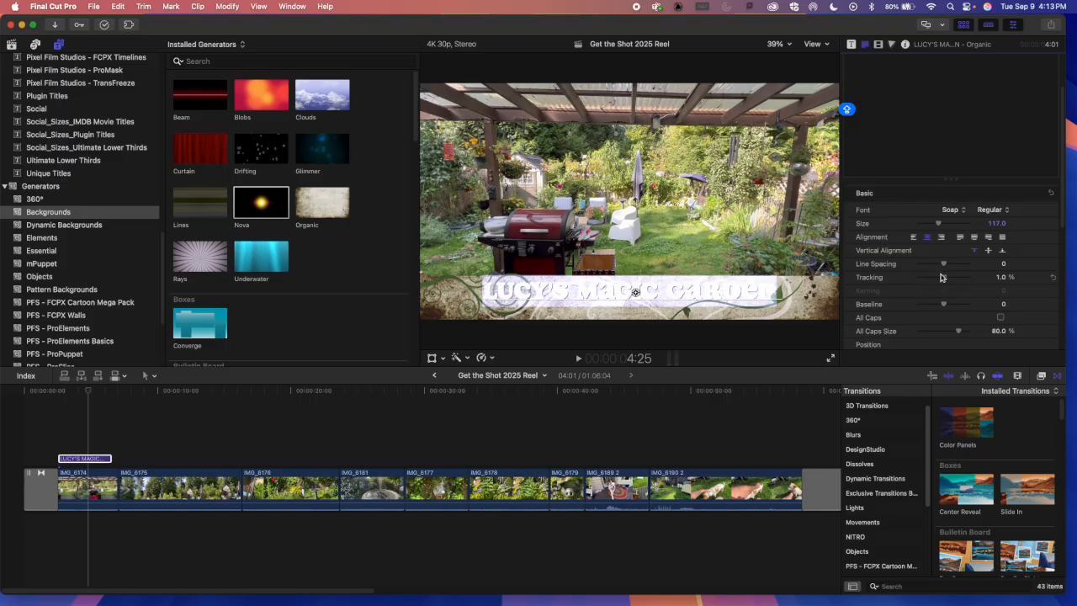
Set the tracking of the Organic title's text to -1.32% and its face color to Tangerine
{"action": "left_click_drag", "start_coordinate": [945, 281], "coordinate": [939, 278]}
{"action": "scroll", "coordinate": [900, 300], "scroll_direction": "down", "scroll_amount": 8}
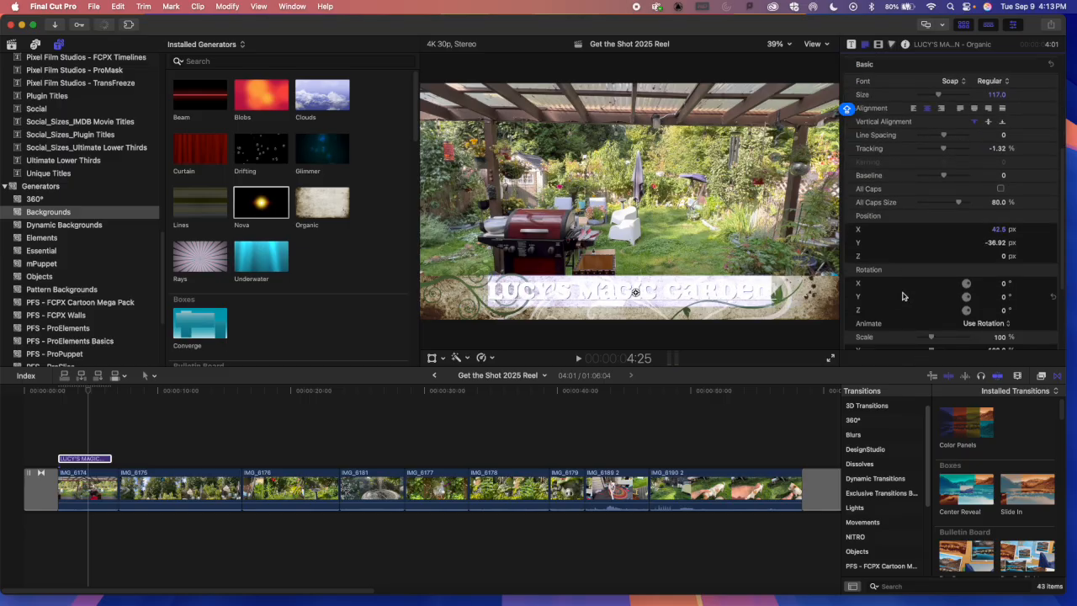
{"action": "scroll", "coordinate": [967, 290], "scroll_direction": "down", "scroll_amount": 2}
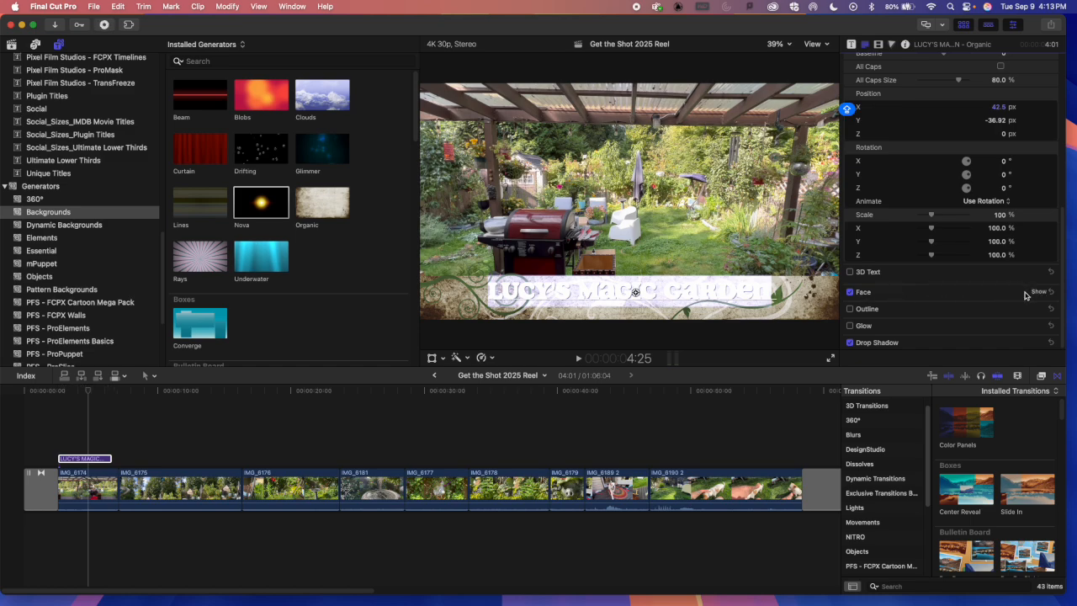
{"action": "left_click", "coordinate": [1040, 292]}
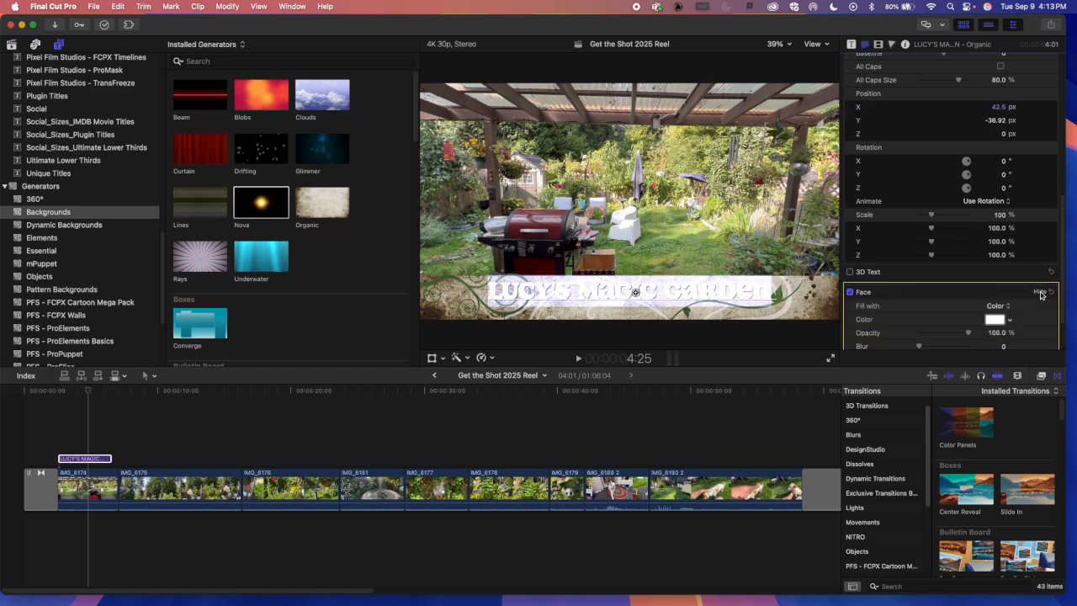
{"action": "scroll", "coordinate": [999, 280], "scroll_direction": "down", "scroll_amount": 2}
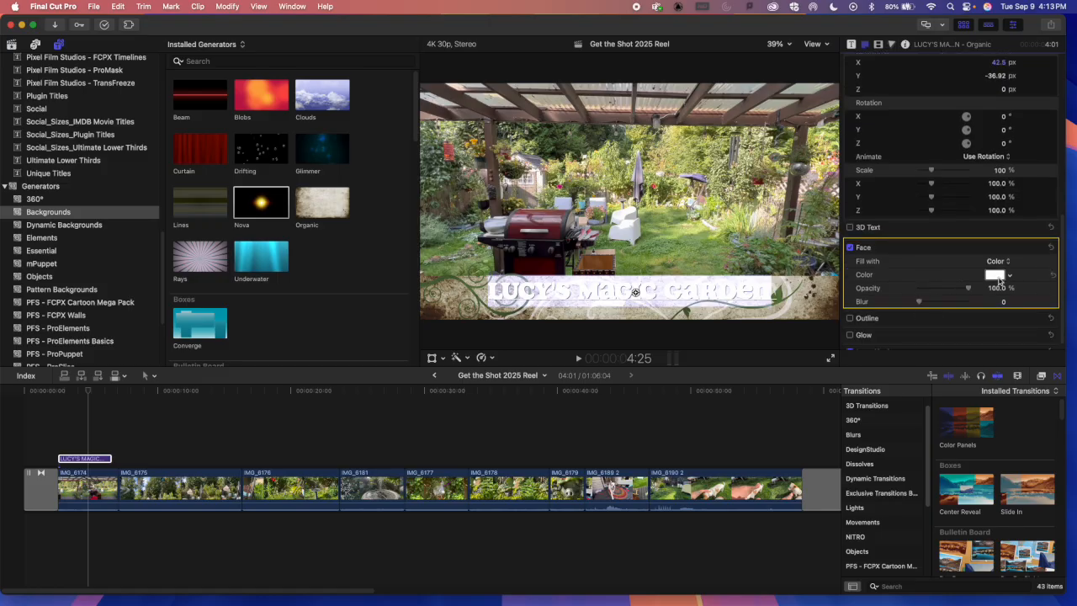
{"action": "left_click", "coordinate": [995, 274]}
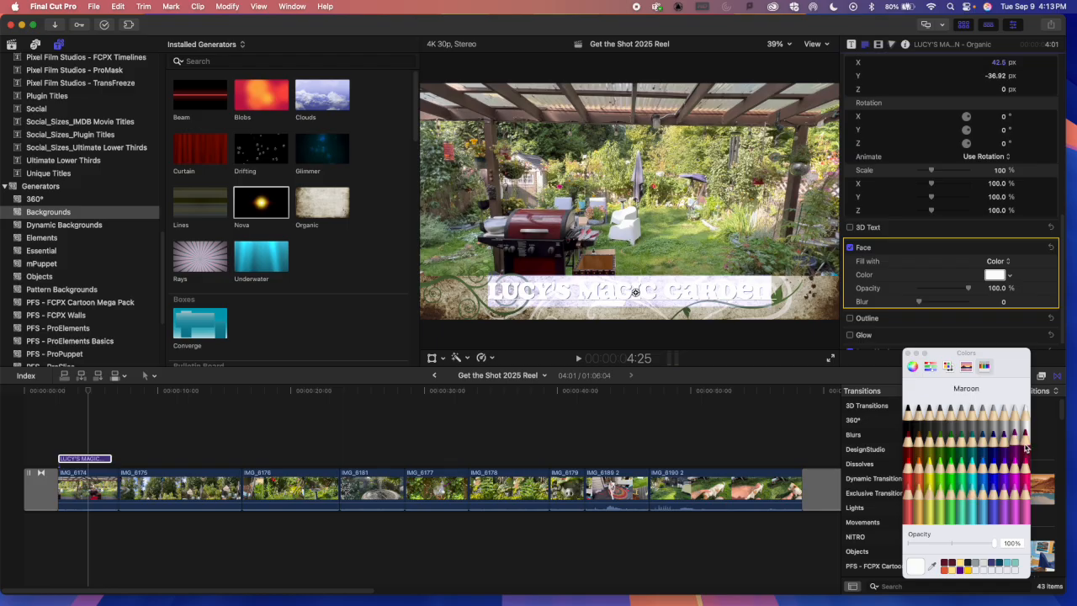
{"action": "left_click", "coordinate": [919, 465]}
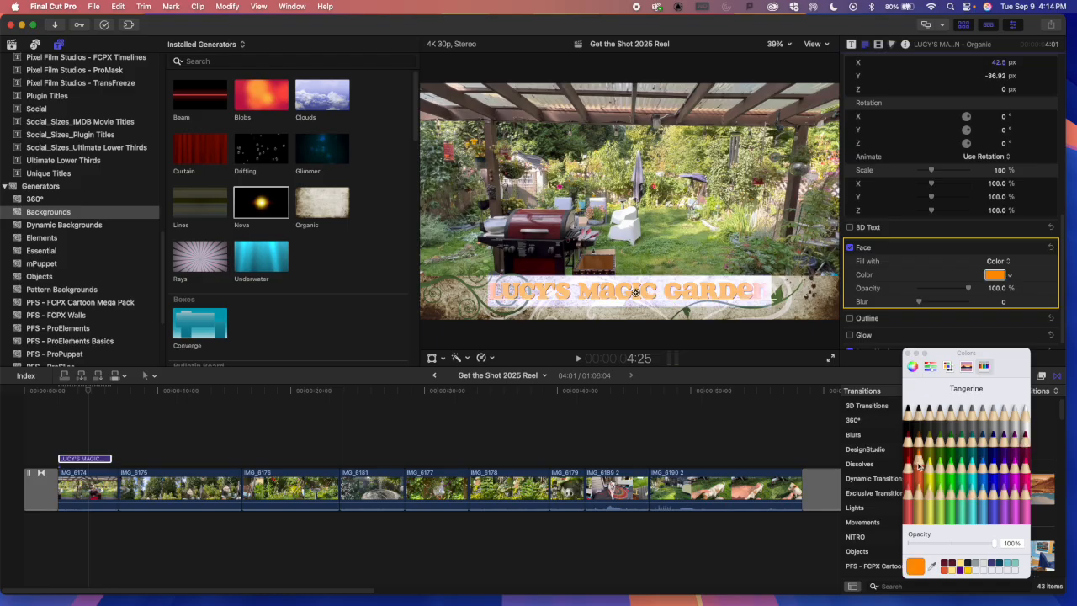
{"action": "left_click", "coordinate": [907, 352]}
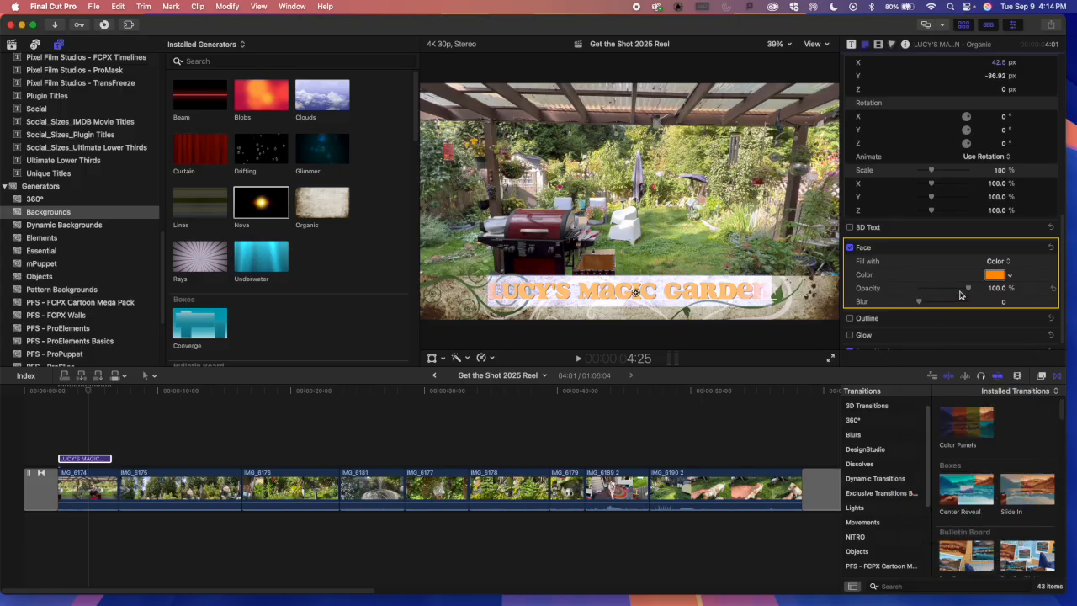
Try the outline effect on the title text and turn it back off
{"action": "scroll", "coordinate": [960, 295], "scroll_direction": "down", "scroll_amount": 1}
{"action": "left_click", "coordinate": [850, 309]}
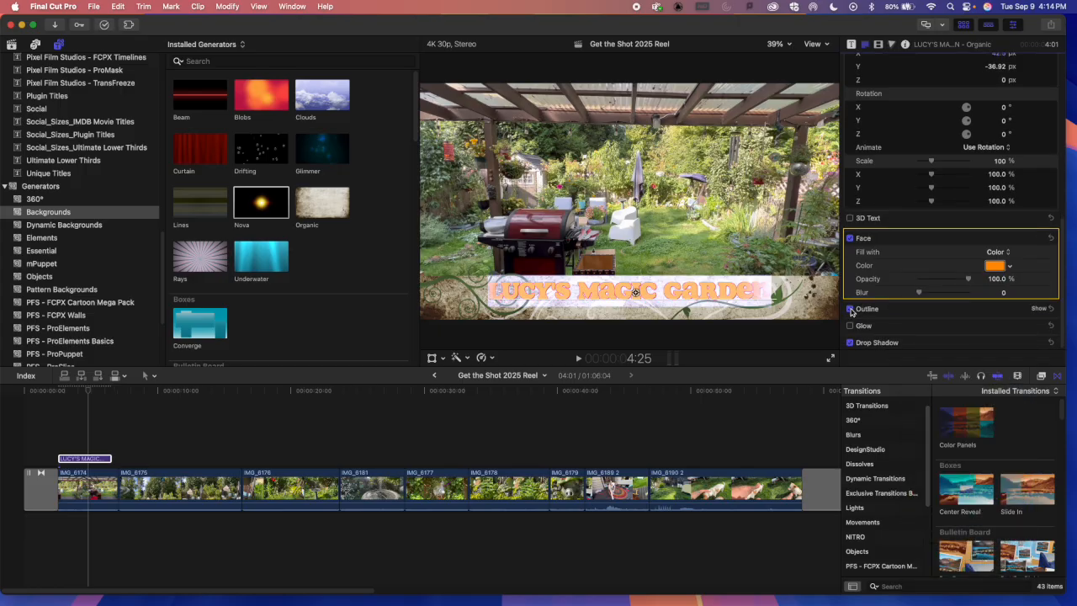
{"action": "left_click", "coordinate": [850, 309]}
{"action": "left_click", "coordinate": [850, 326]}
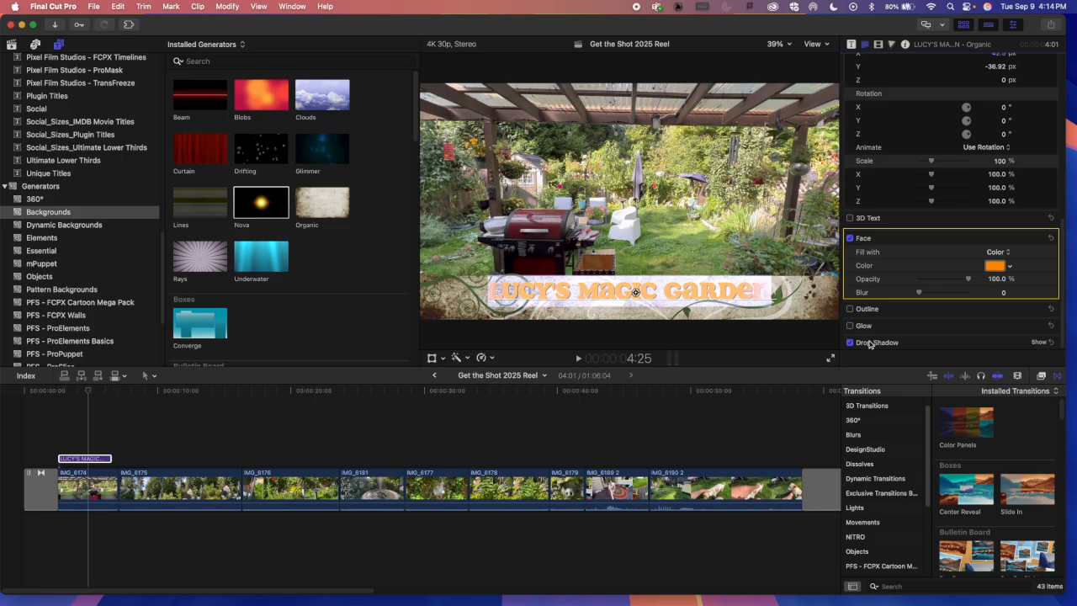
Set the distance of the title text's drop shadow to 11
{"action": "left_click", "coordinate": [1039, 344]}
{"action": "scroll", "coordinate": [1009, 323], "scroll_direction": "down", "scroll_amount": 3}
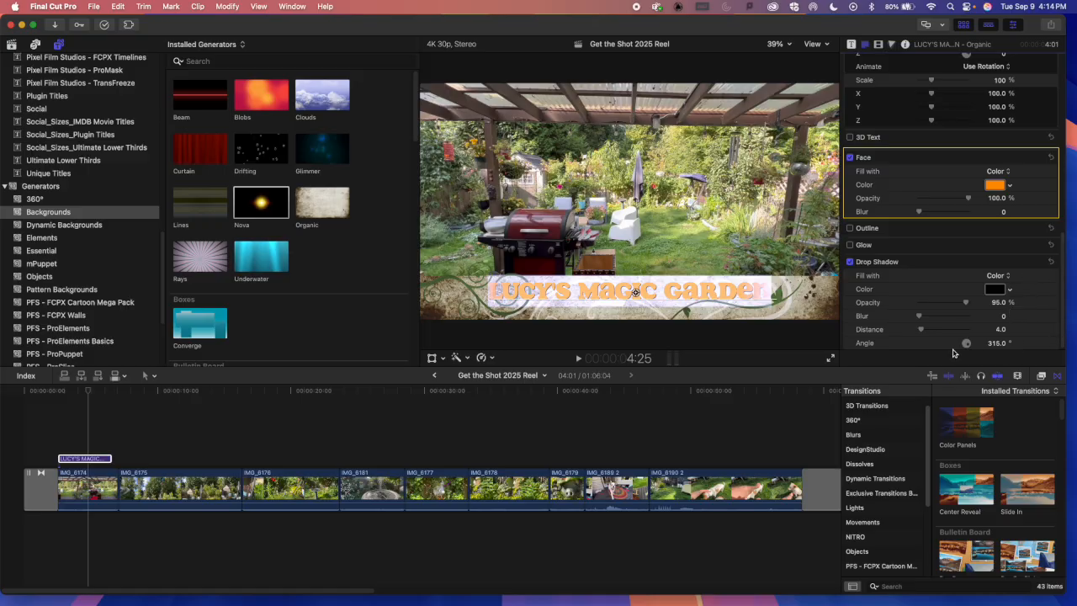
{"action": "left_click_drag", "start_coordinate": [921, 332], "coordinate": [924, 331]}
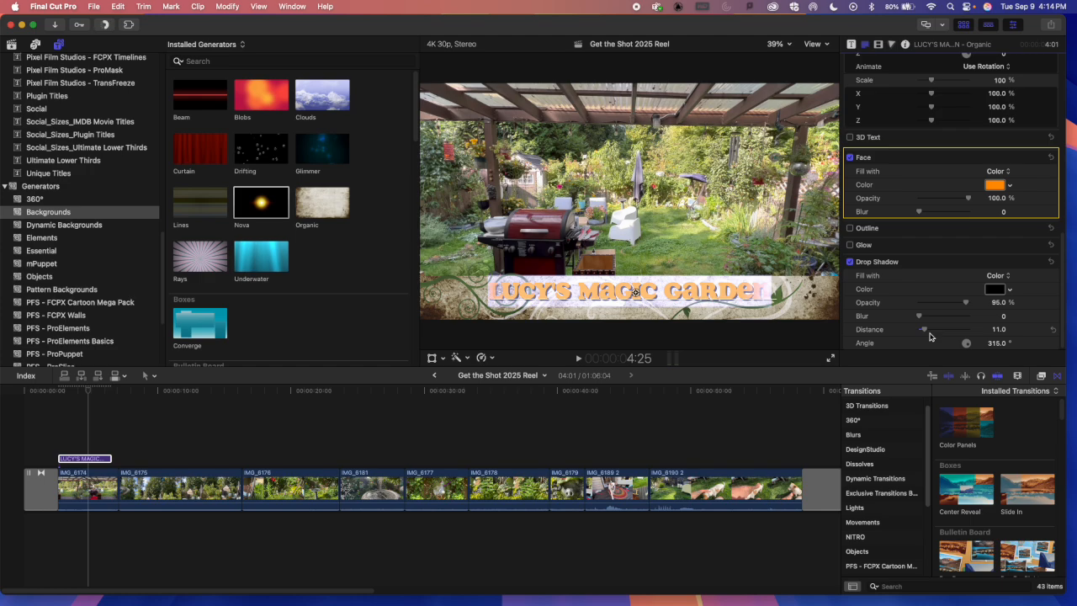
{"action": "left_click", "coordinate": [95, 430]}
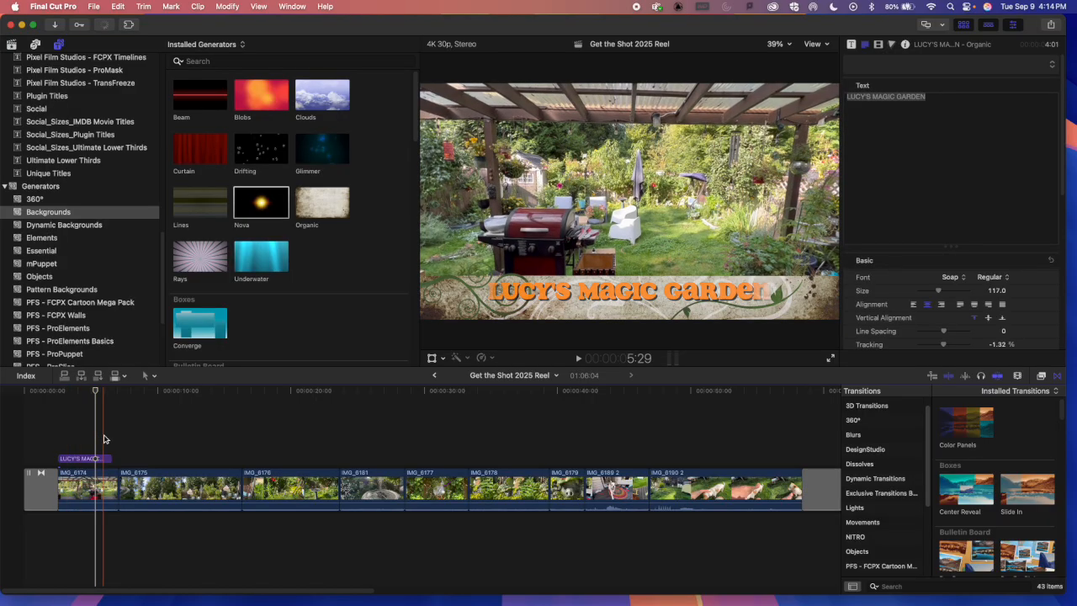
Add the Gradient - Center lower third title above the start of the second clip, IMG_6175
{"action": "left_click", "coordinate": [111, 392]}
{"action": "scroll", "coordinate": [93, 147], "scroll_direction": "up", "scroll_amount": 10}
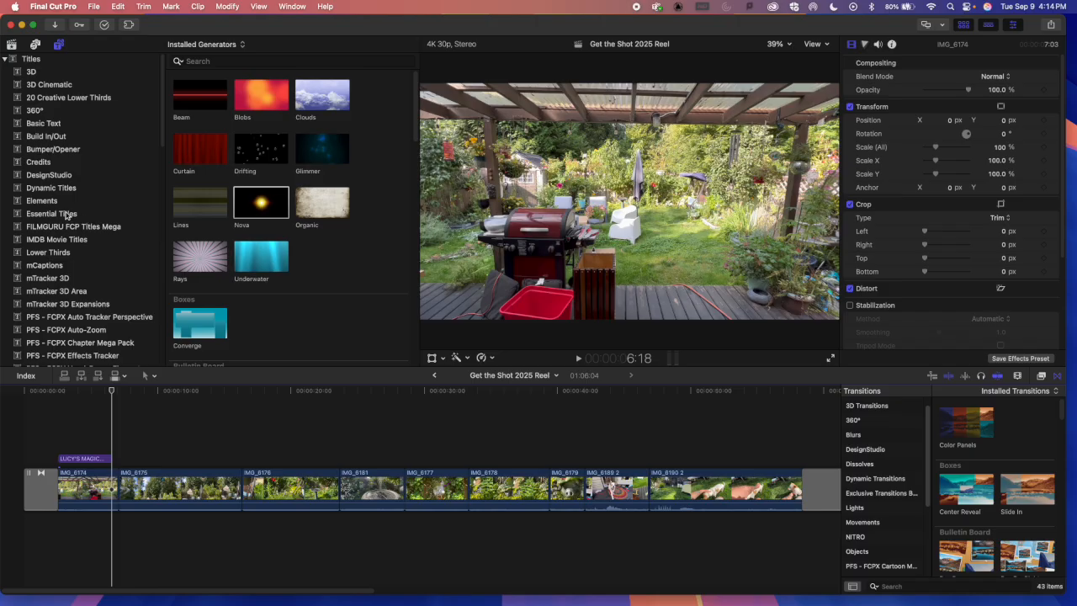
{"action": "left_click", "coordinate": [42, 252]}
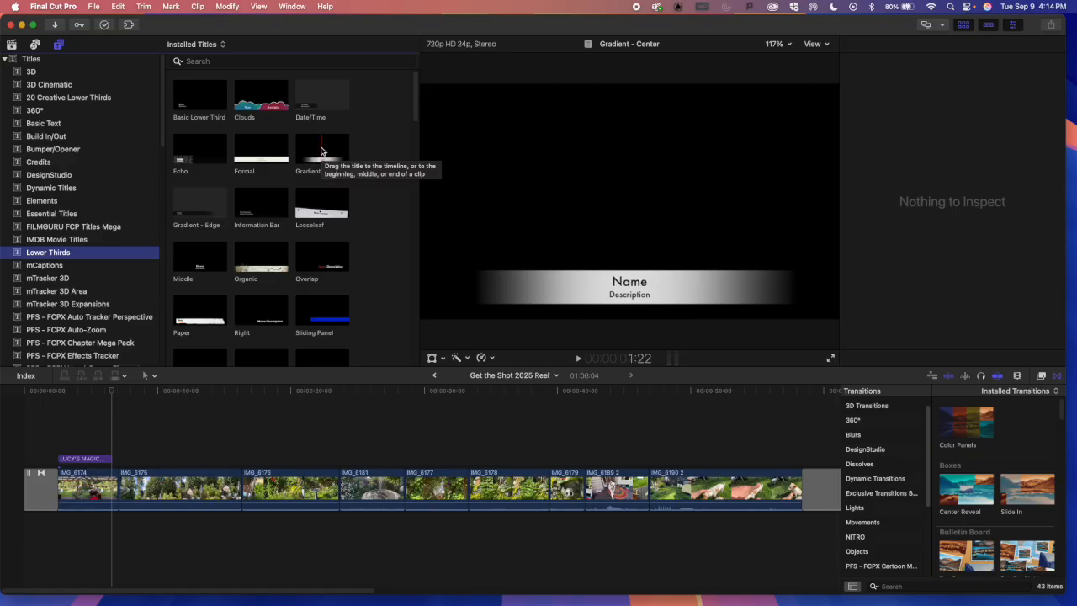
{"action": "left_click_drag", "start_coordinate": [321, 151], "coordinate": [135, 458]}
{"action": "left_click", "coordinate": [150, 391]}
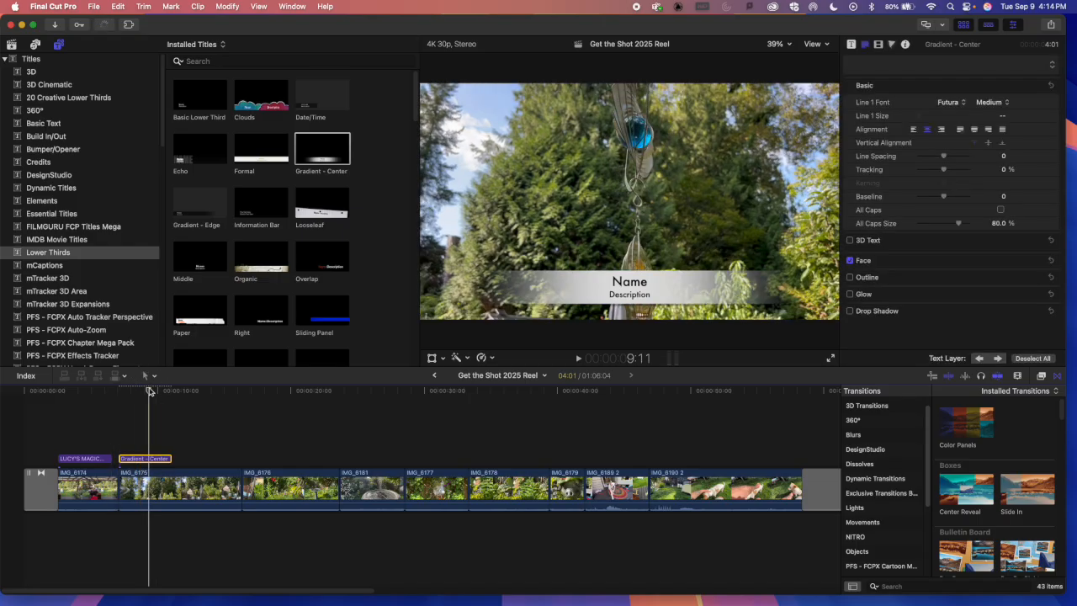
Replace the Gradient - Center title's name line with the creator's full name in capitals and its description line with "MUSI 4602"
{"action": "double_click", "coordinate": [631, 284]}
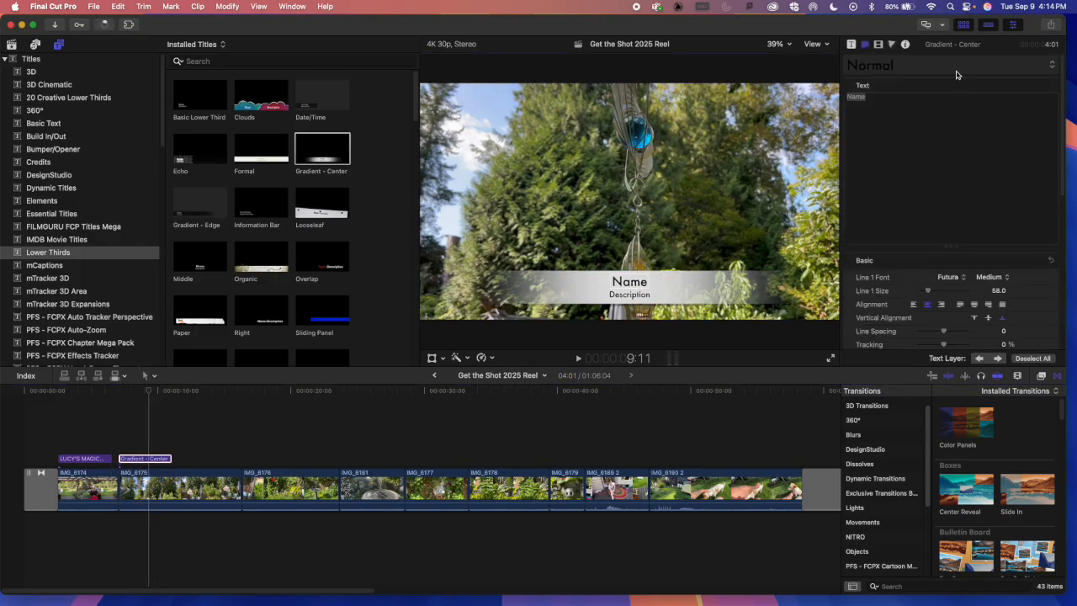
{"action": "double_click", "coordinate": [875, 95]}
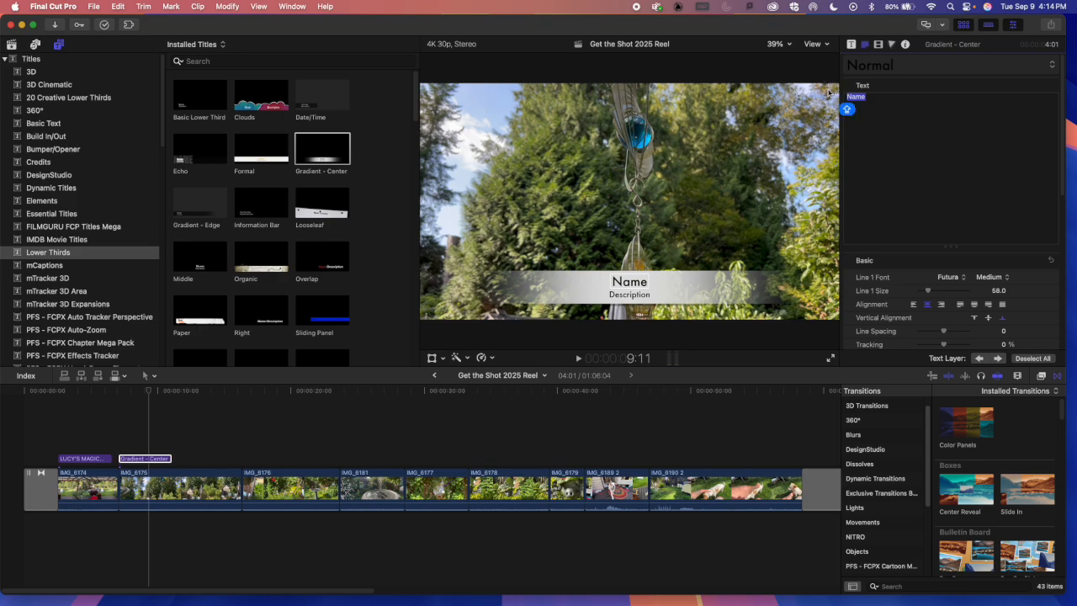
{"action": "type", "text": "GORDON COBB"}
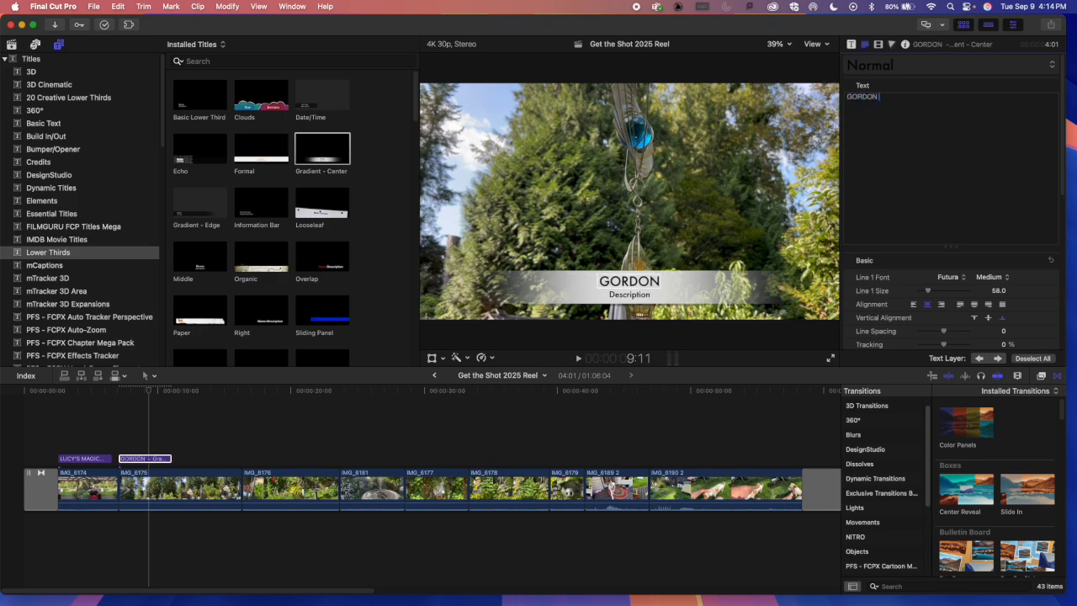
{"action": "double_click", "coordinate": [641, 294]}
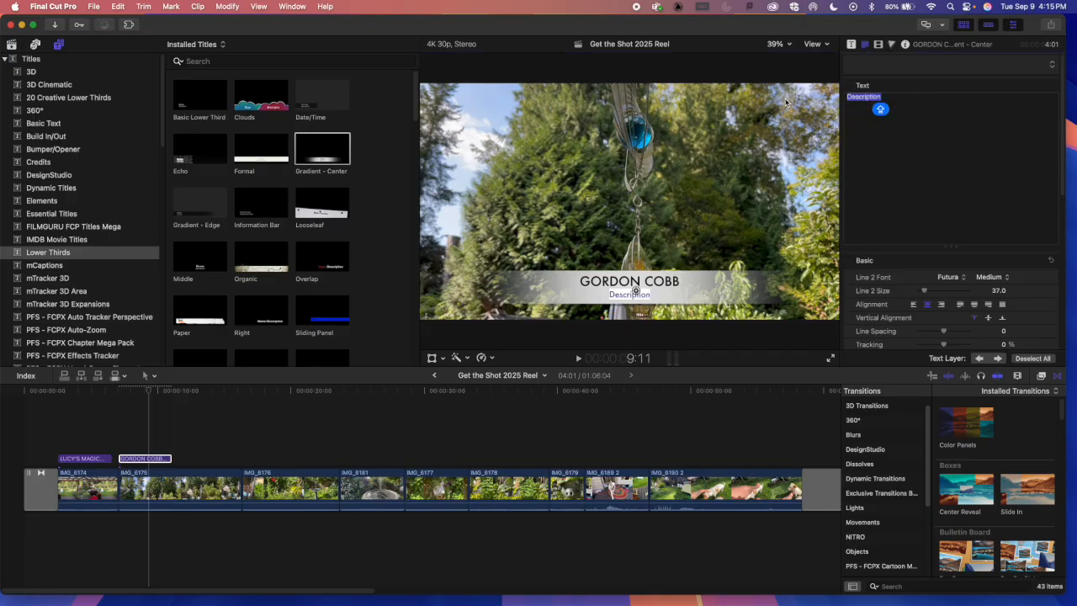
{"action": "type", "text": "MUSI 4602"}
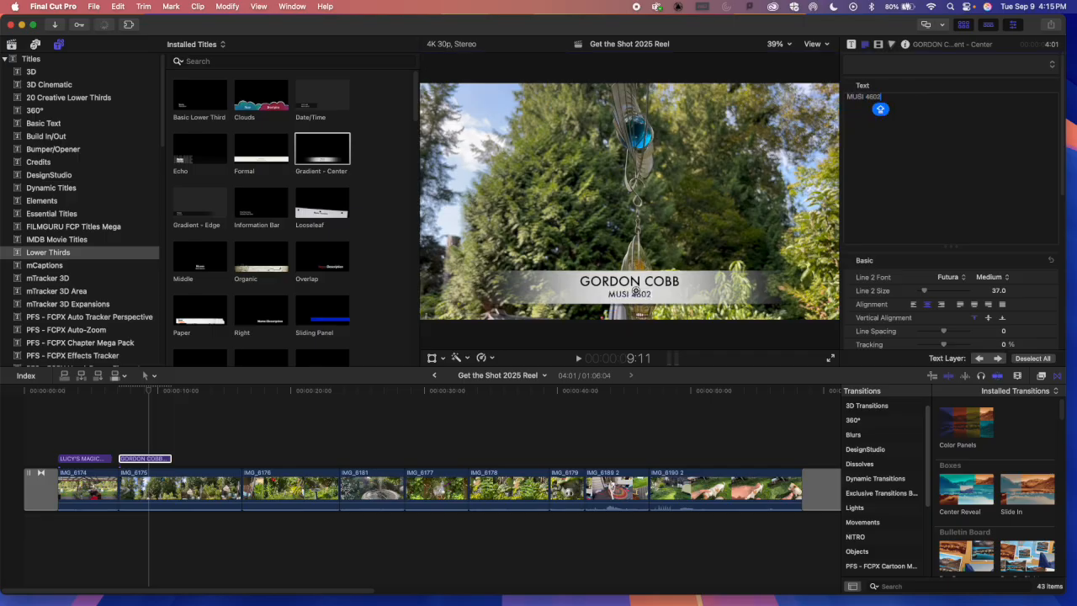
{"action": "left_click", "coordinate": [127, 435]}
Play the timeline from the beginning to review both lower third titles
{"action": "left_click_drag", "start_coordinate": [39, 387], "coordinate": [0, 385]}
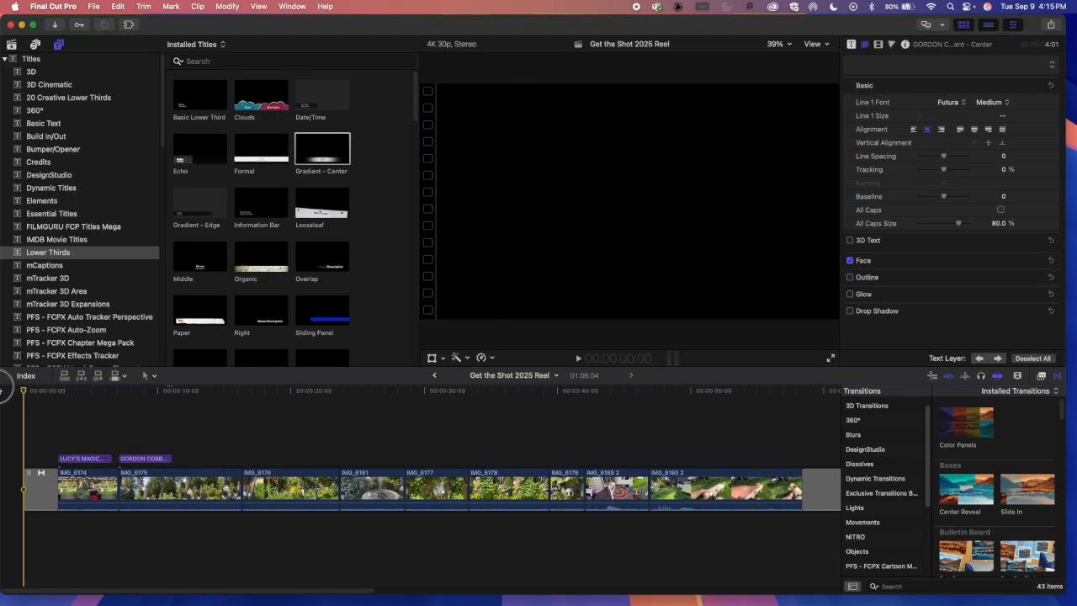
{"action": "key", "text": "space"}
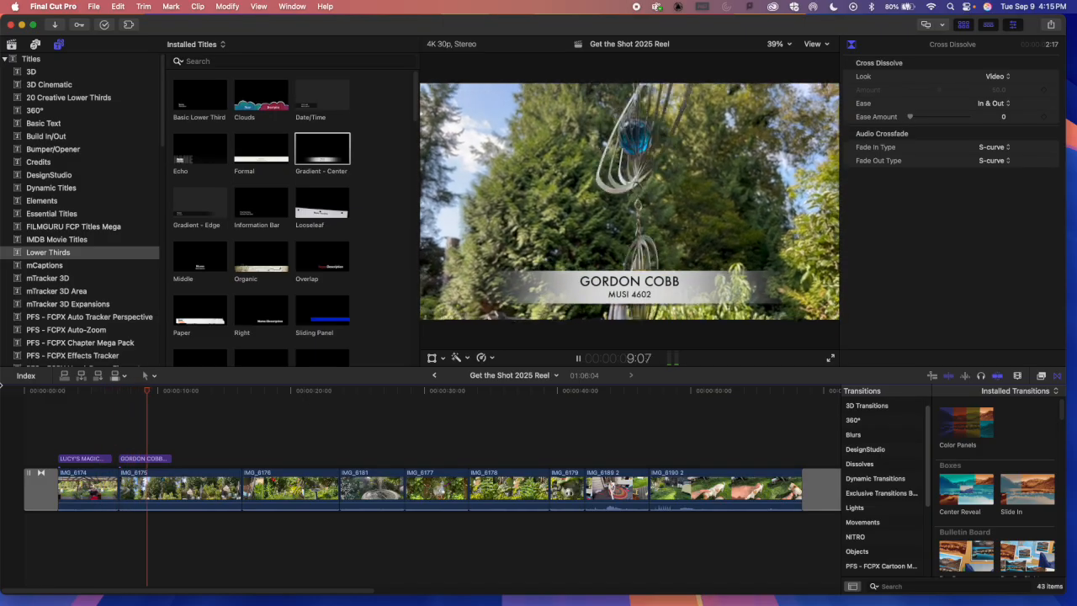
{"action": "key", "text": "space"}
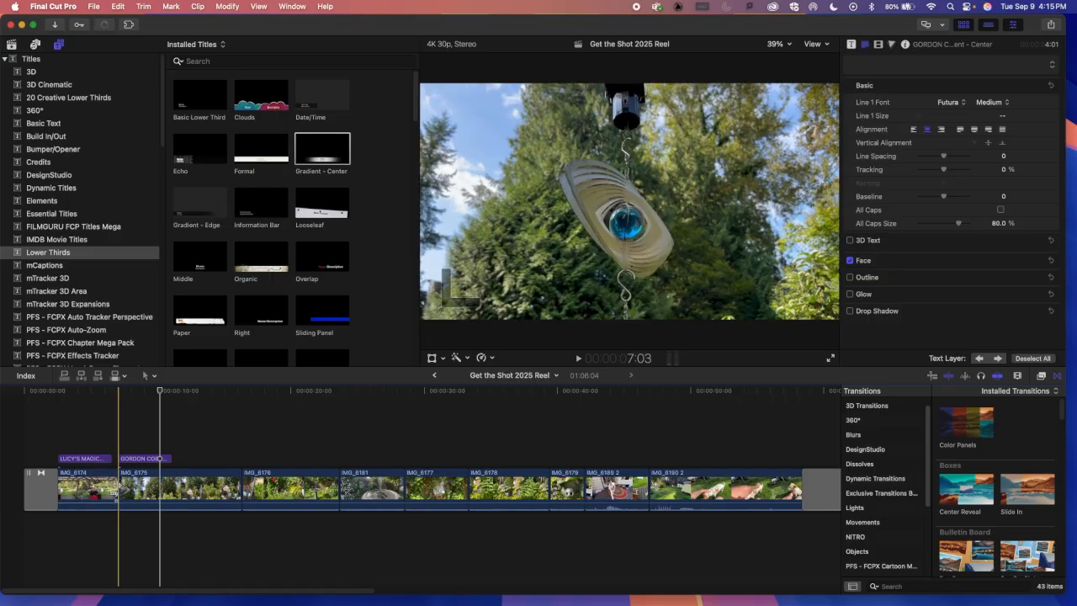
Lengthen the first clip, IMG_6174, and fit both titles back to back ahead of its end, with the second title lasting 3:17
{"action": "left_click_drag", "start_coordinate": [118, 488], "coordinate": [141, 488]}
{"action": "left_click_drag", "start_coordinate": [90, 461], "coordinate": [74, 458]}
{"action": "left_click_drag", "start_coordinate": [185, 460], "coordinate": [142, 459]}
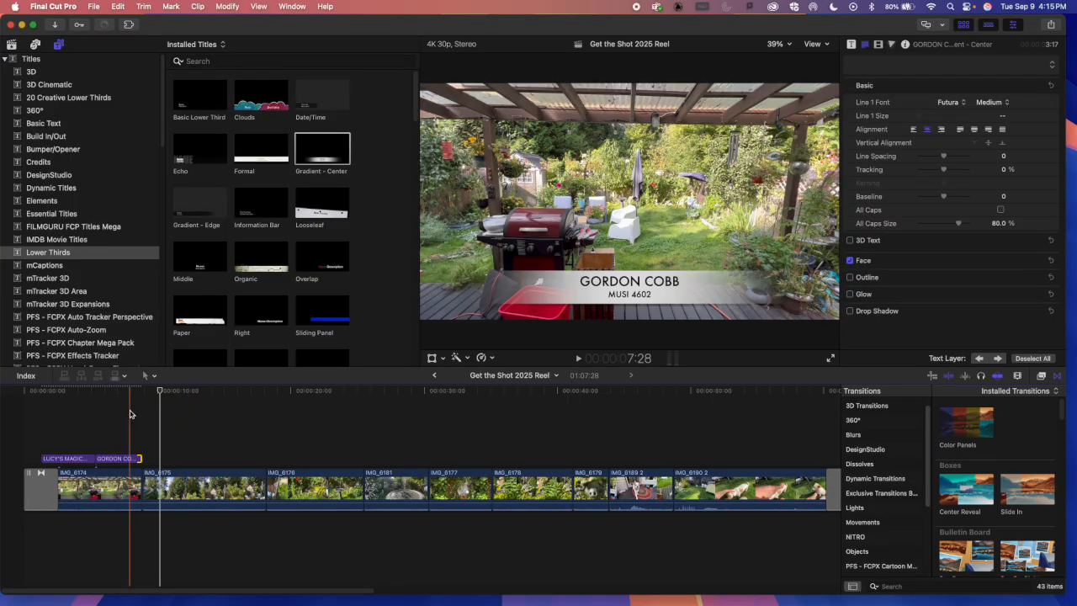
{"action": "left_click_drag", "start_coordinate": [124, 390], "coordinate": [19, 385]}
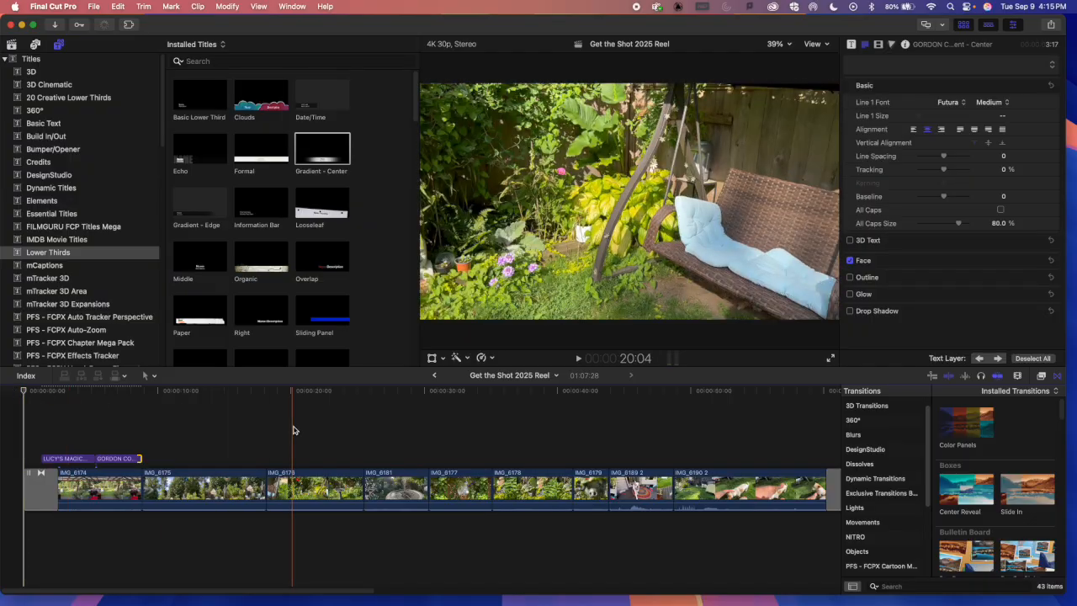
Add the Retro texture generator at the end of the timeline, after the closing transition
{"action": "scroll", "coordinate": [292, 429], "scroll_direction": "right", "scroll_amount": 10}
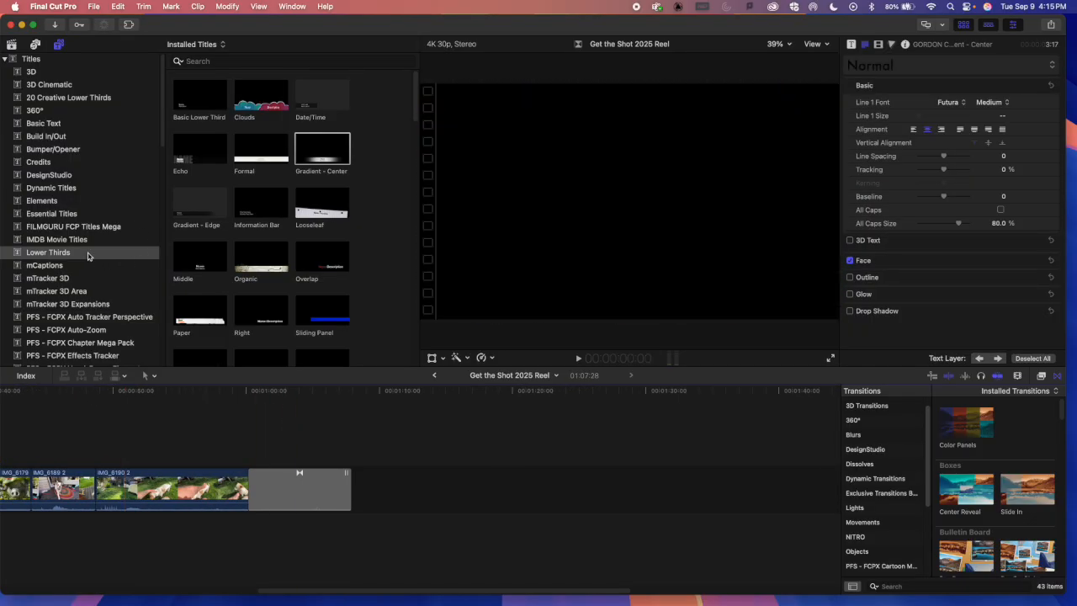
{"action": "scroll", "coordinate": [89, 229], "scroll_direction": "down", "scroll_amount": 10}
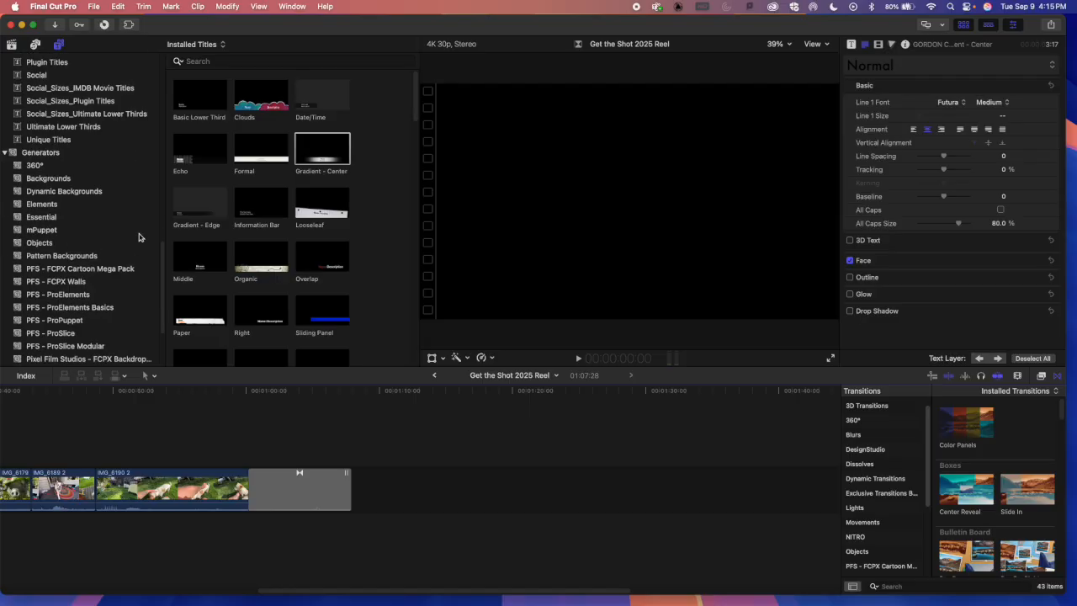
{"action": "left_click", "coordinate": [63, 178]}
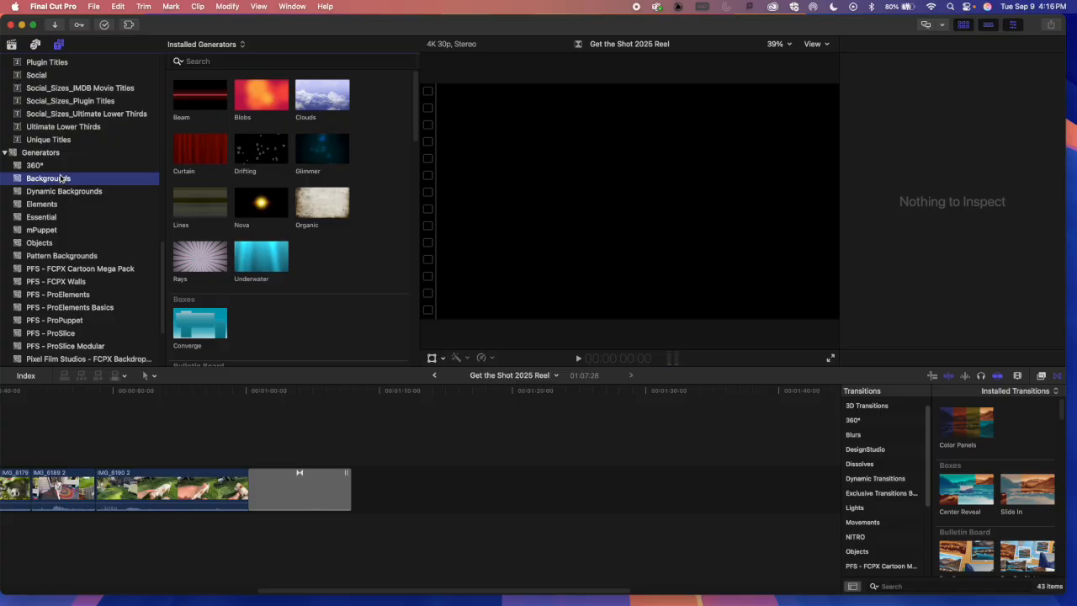
{"action": "scroll", "coordinate": [89, 235], "scroll_direction": "down", "scroll_amount": 5}
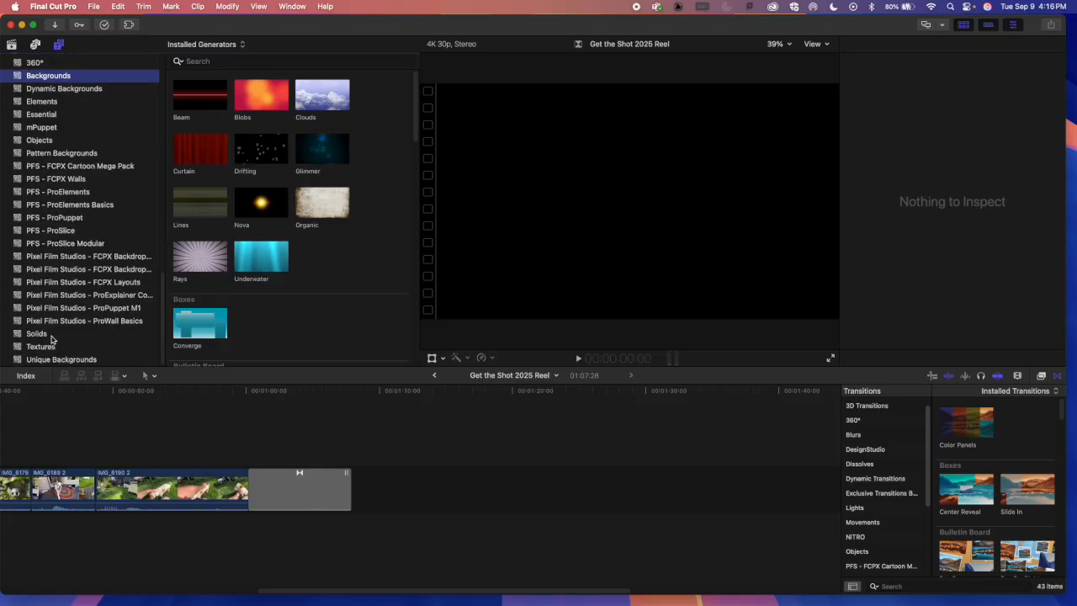
{"action": "left_click", "coordinate": [38, 334]}
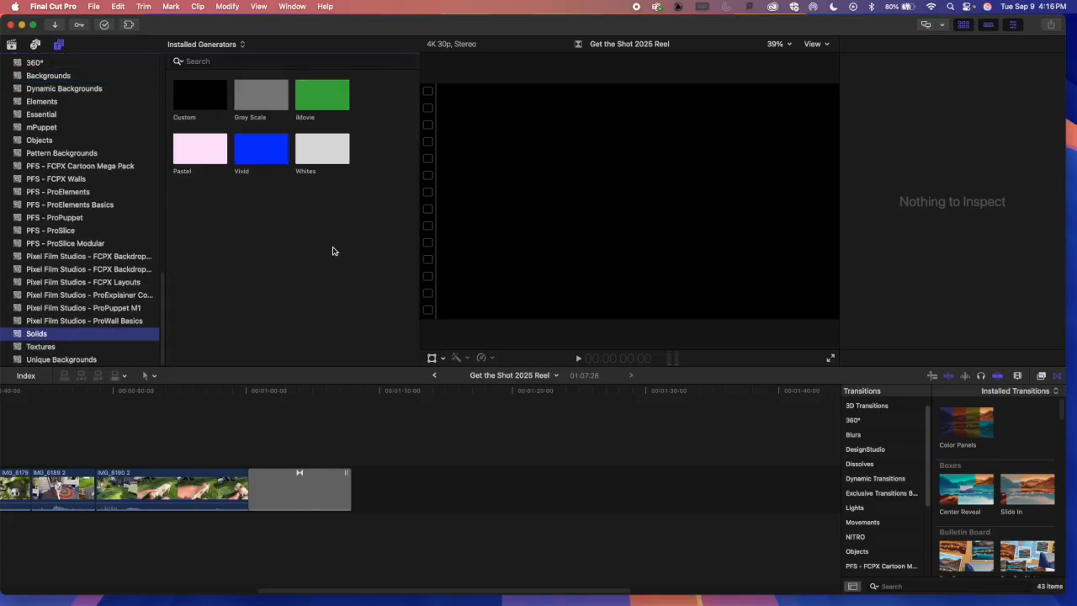
{"action": "left_click", "coordinate": [62, 348]}
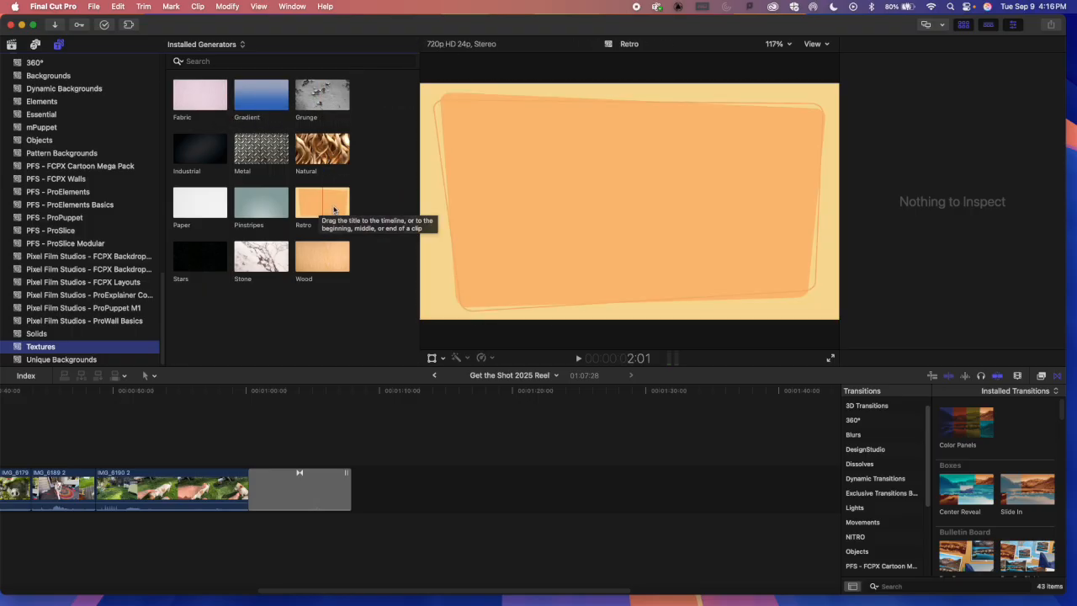
{"action": "left_click_drag", "start_coordinate": [319, 207], "coordinate": [401, 486]}
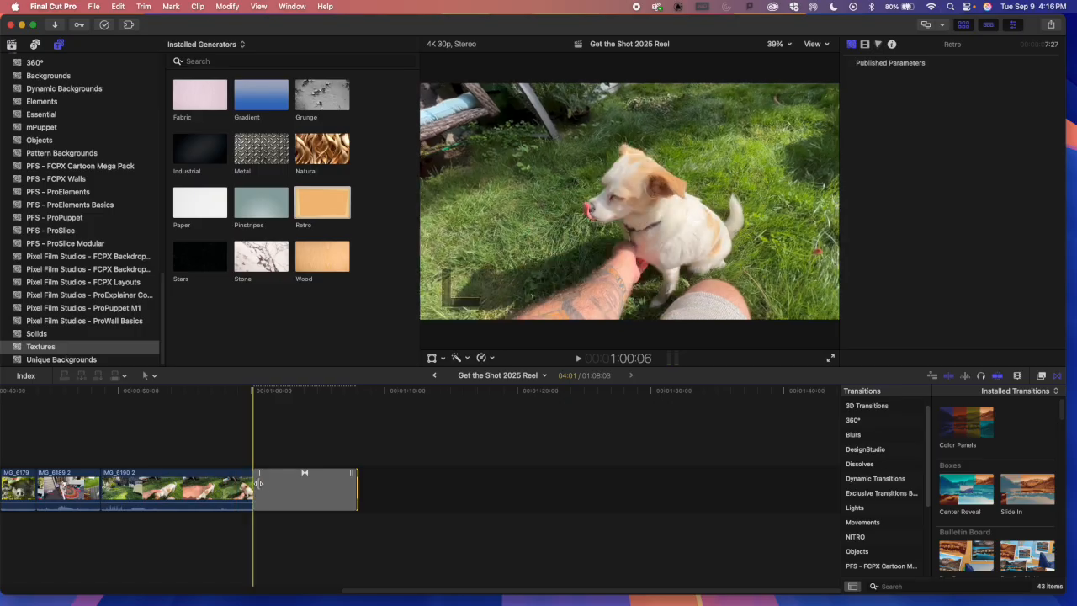
Shorten the Cross Dissolve before the Retro generator to 1:21 and extend the generator to a duration of 12:02
{"action": "left_click_drag", "start_coordinate": [256, 485], "coordinate": [293, 490]}
{"action": "key", "text": "space"}
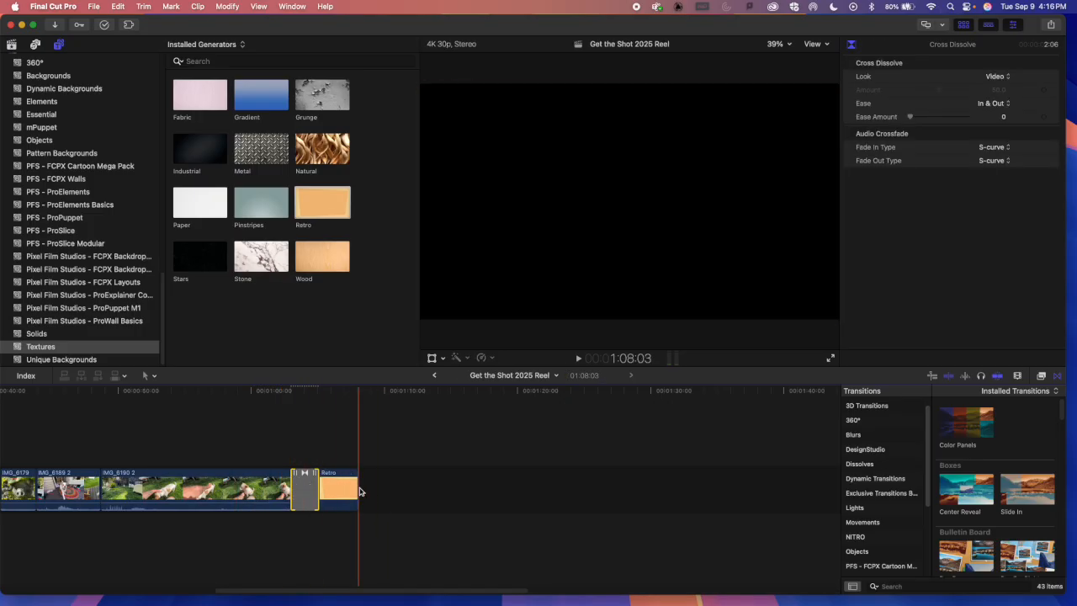
{"action": "left_click_drag", "start_coordinate": [357, 489], "coordinate": [446, 497]}
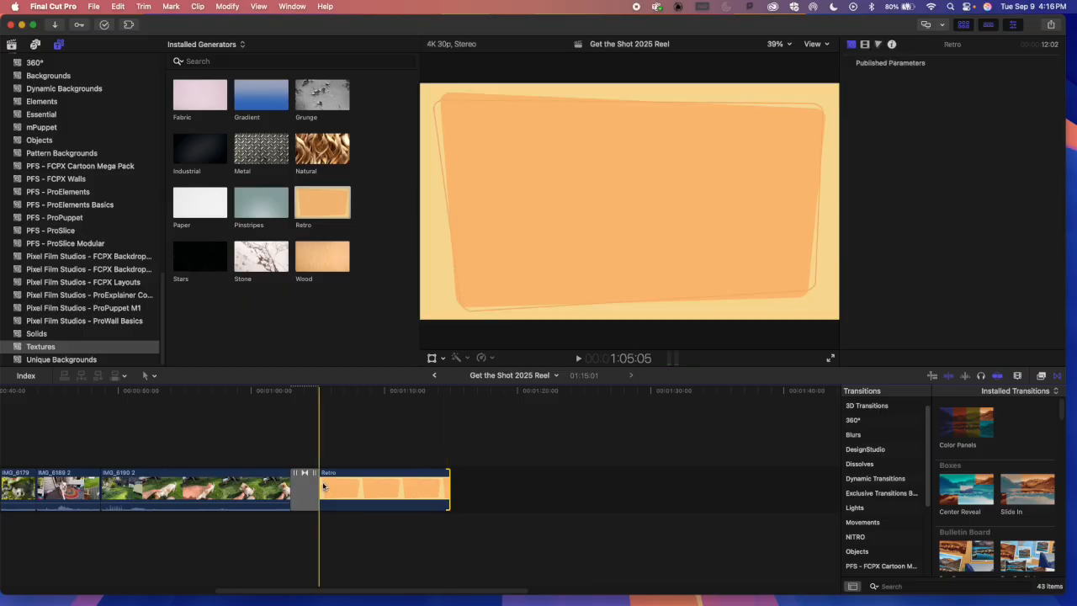
{"action": "left_click_drag", "start_coordinate": [318, 484], "coordinate": [315, 484]}
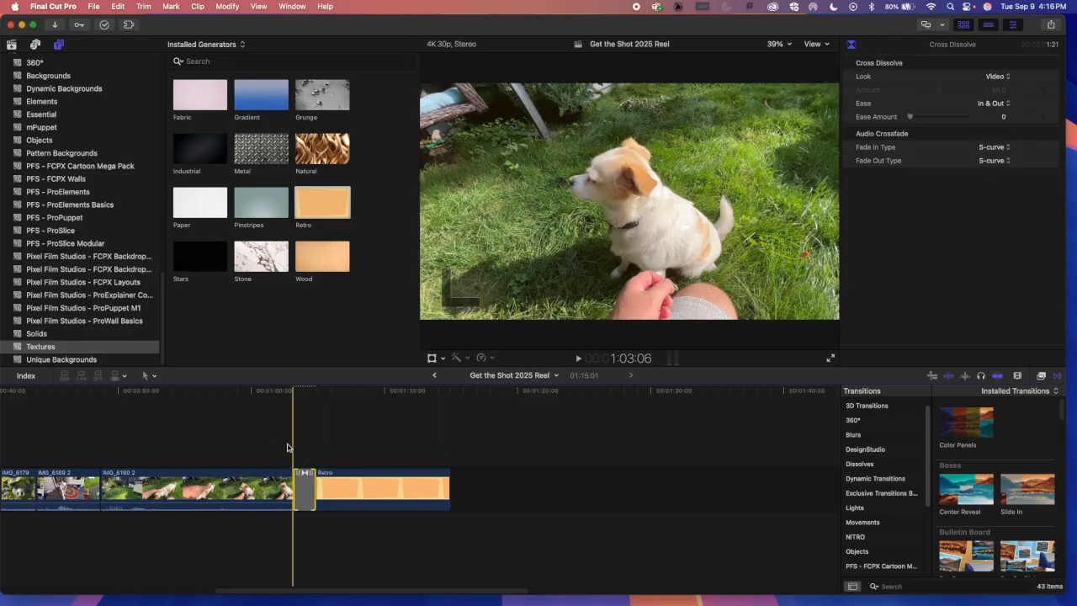
Play the Cross Dissolve from the last dog clip into the Retro generator to review it
{"action": "left_click", "coordinate": [287, 447]}
{"action": "key", "text": "space"}
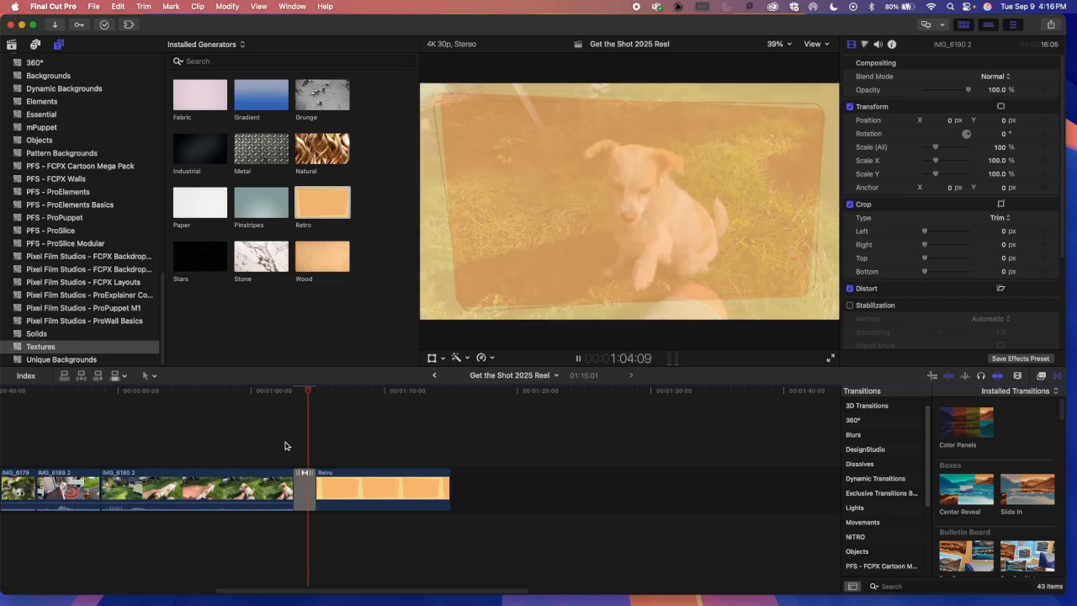
{"action": "key", "text": "space"}
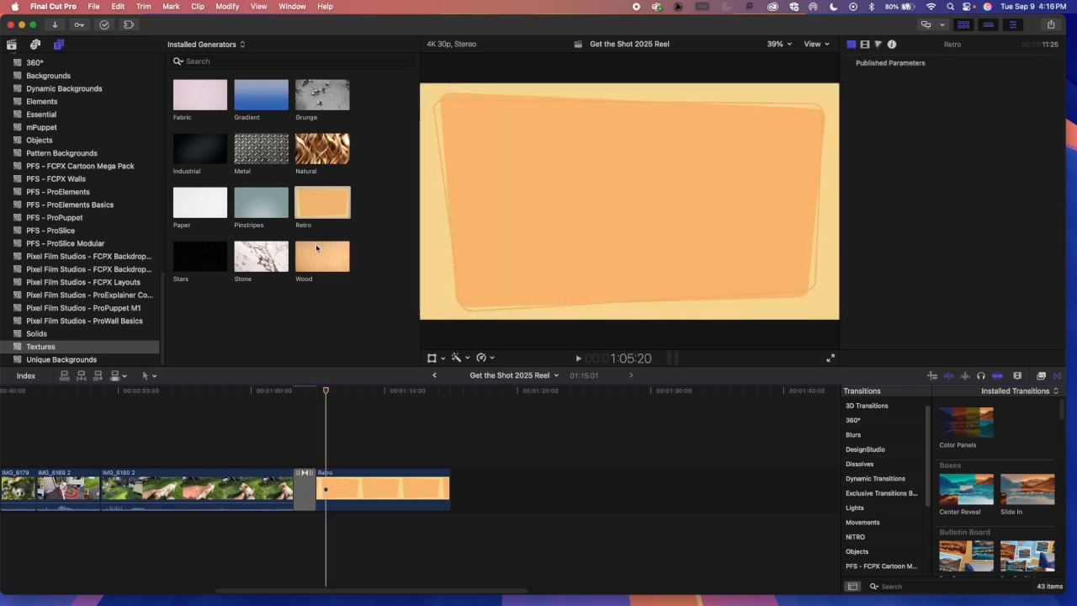
Place the Custom title from the Build In/Out category above the Retro generator and extend it to 8:23
{"action": "scroll", "coordinate": [84, 185], "scroll_direction": "up", "scroll_amount": 15}
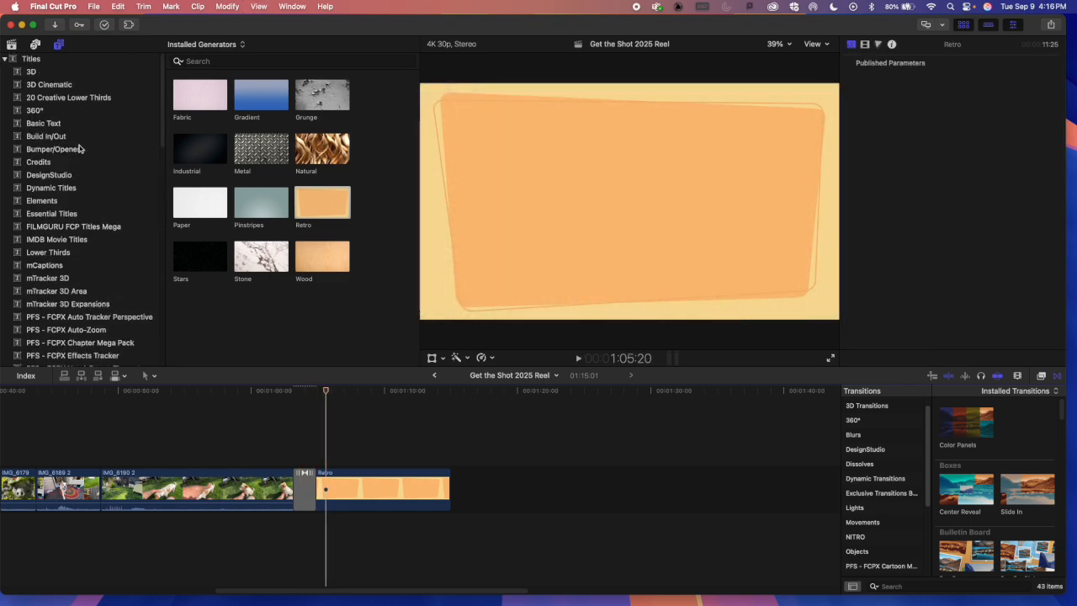
{"action": "left_click", "coordinate": [43, 123]}
{"action": "left_click", "coordinate": [45, 136]}
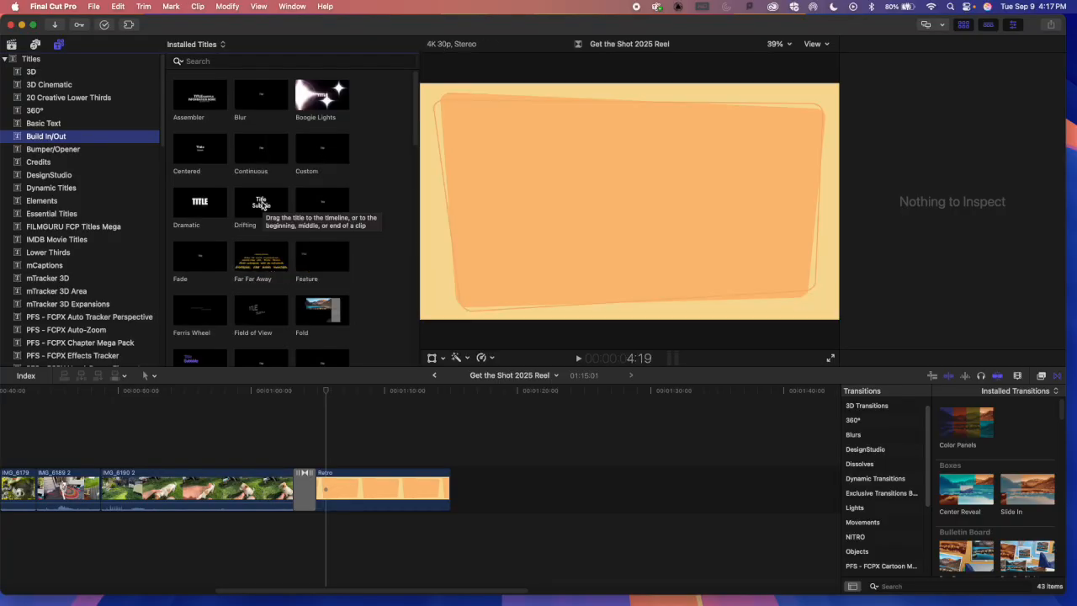
{"action": "left_click", "coordinate": [319, 148]}
{"action": "left_click_drag", "start_coordinate": [320, 149], "coordinate": [326, 454]}
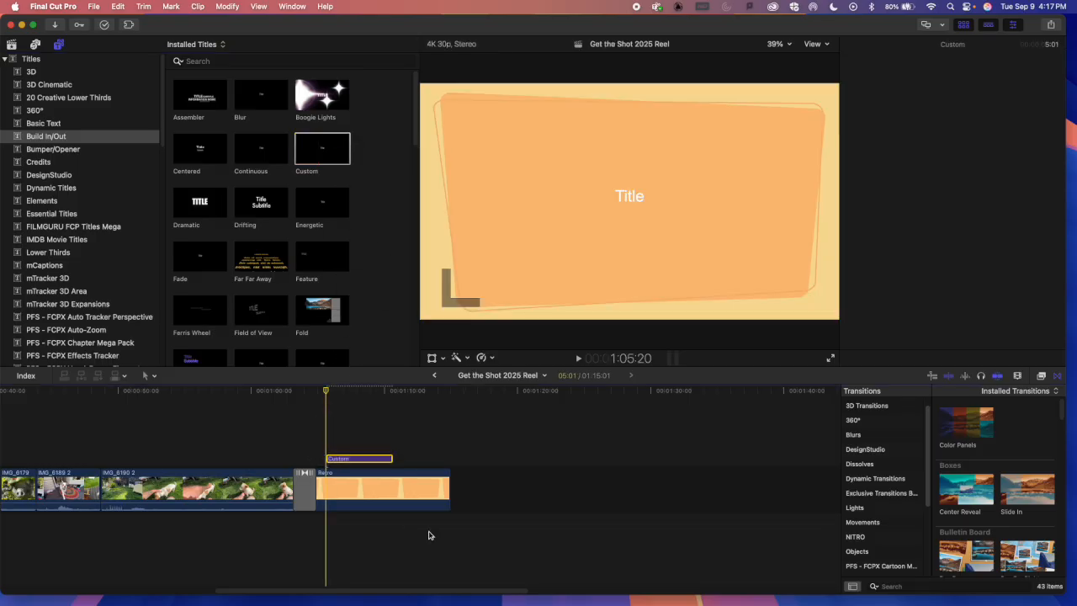
{"action": "left_click_drag", "start_coordinate": [396, 458], "coordinate": [439, 459]}
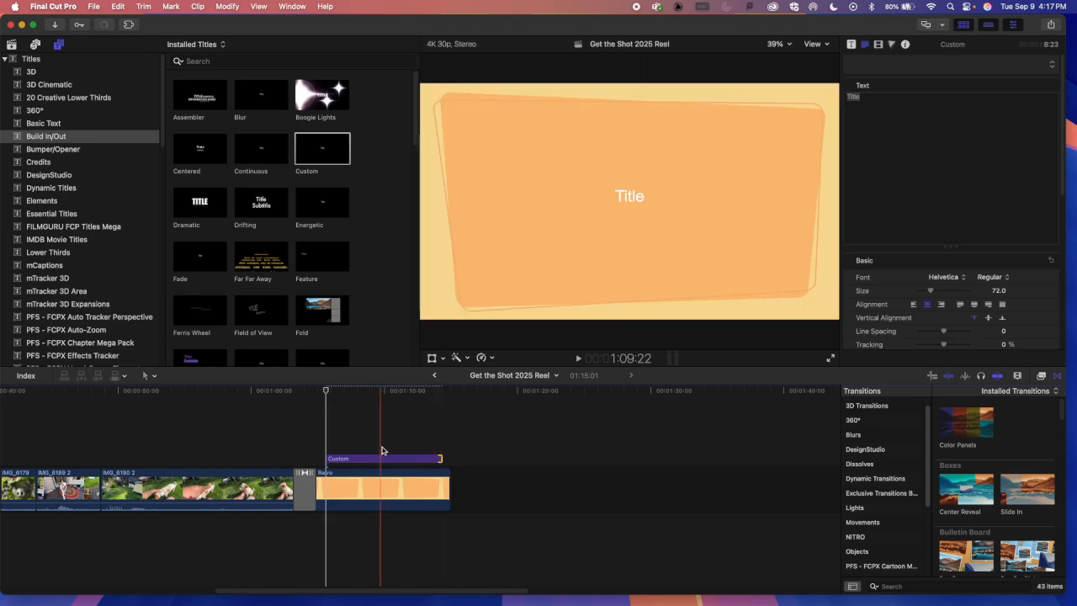
Set the Custom title's face color to Licorice black
{"action": "left_click", "coordinate": [367, 395]}
{"action": "left_click", "coordinate": [379, 459]}
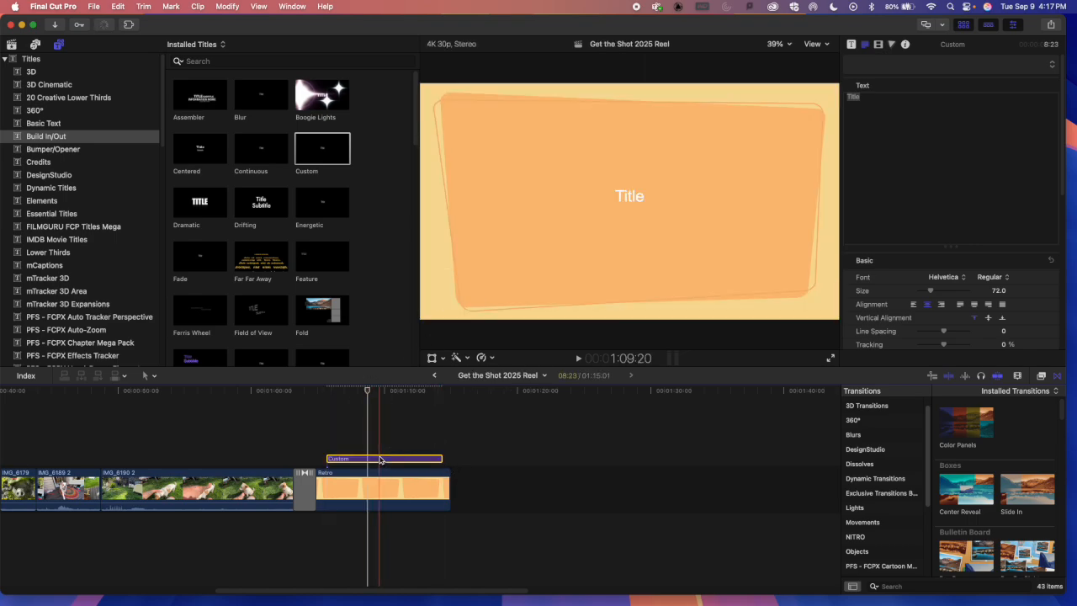
{"action": "left_click", "coordinate": [875, 101]}
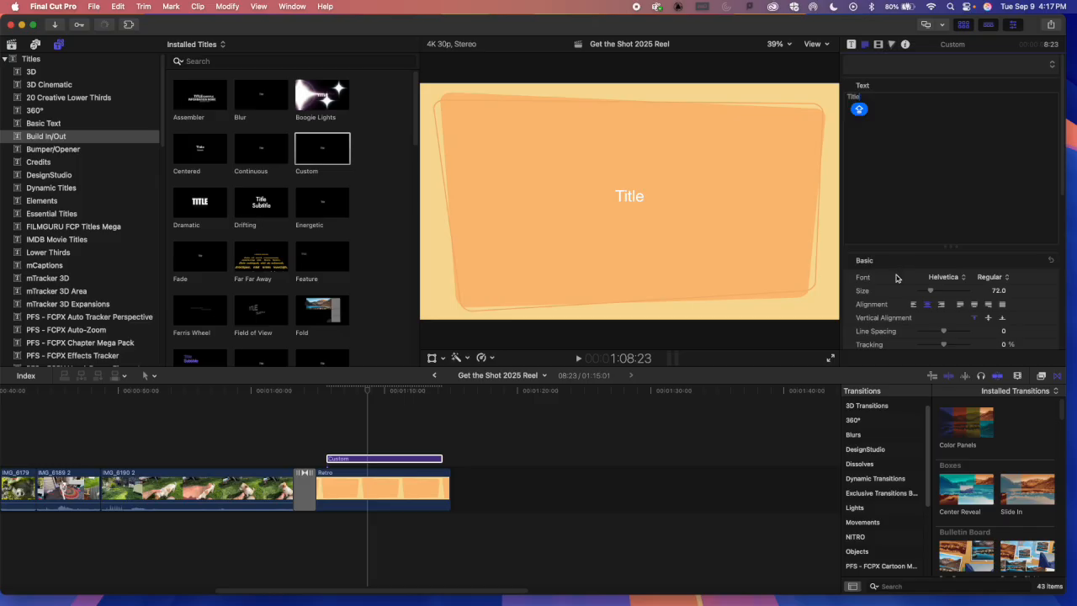
{"action": "scroll", "coordinate": [898, 270], "scroll_direction": "down", "scroll_amount": 10}
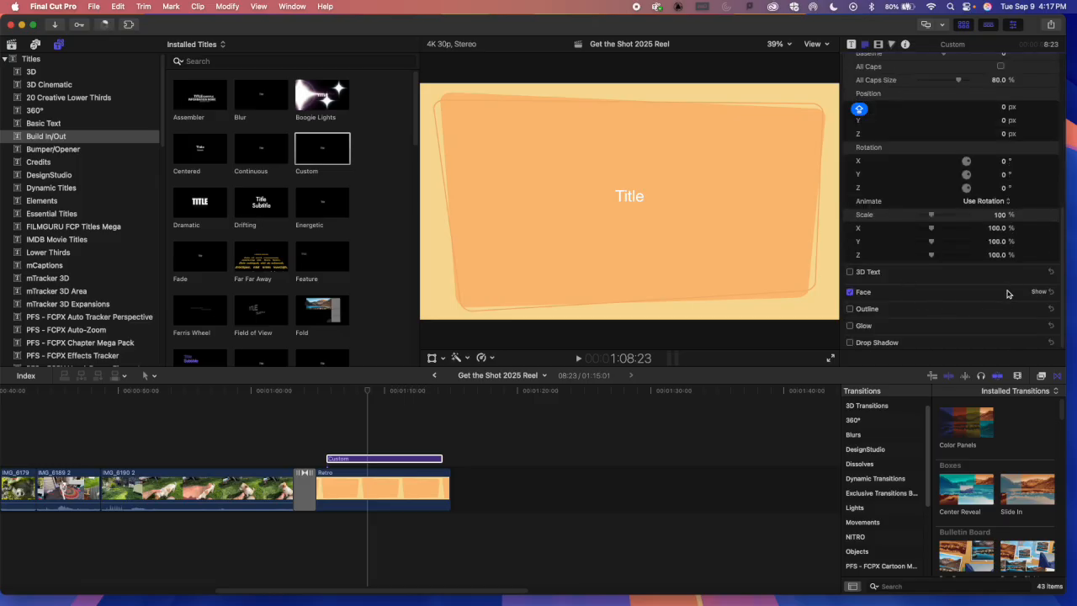
{"action": "left_click", "coordinate": [1040, 292]}
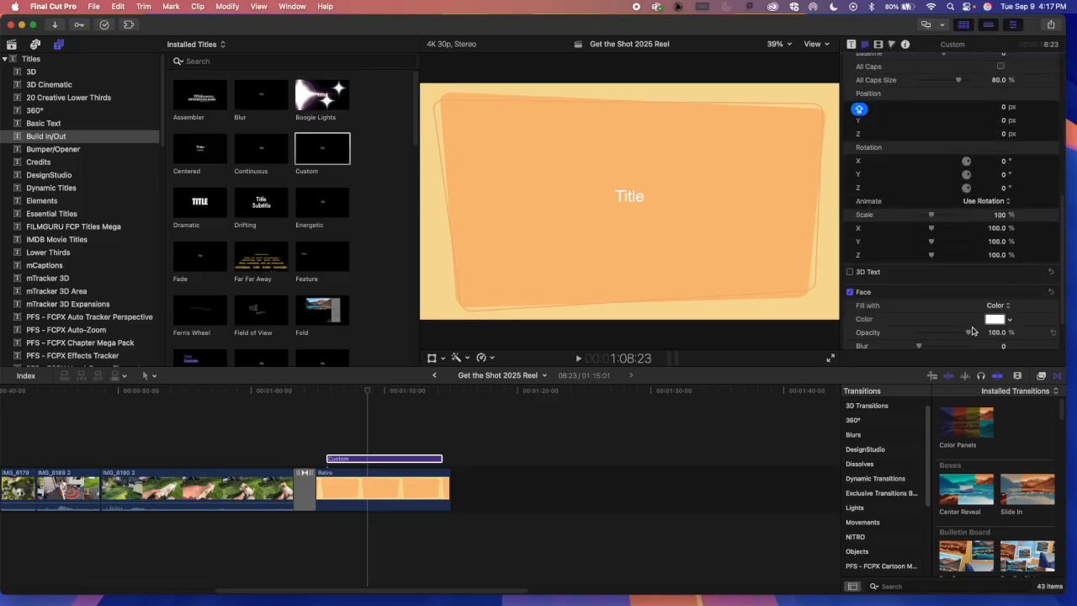
{"action": "left_click", "coordinate": [995, 319]}
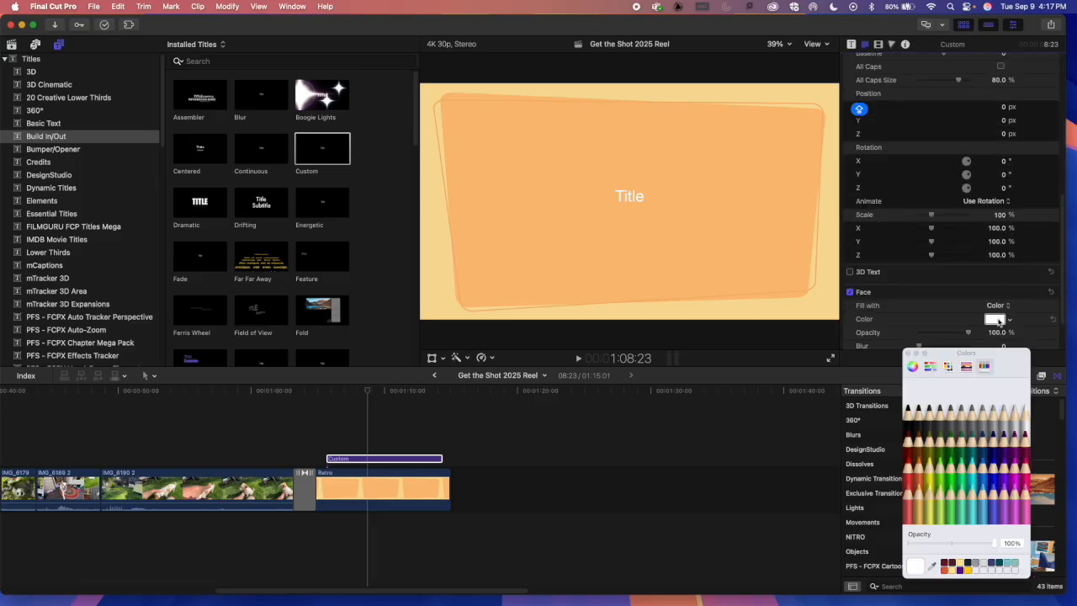
{"action": "left_click", "coordinate": [908, 410]}
Change the Custom title's font to Digory Doodles
{"action": "scroll", "coordinate": [910, 174], "scroll_direction": "up", "scroll_amount": 5}
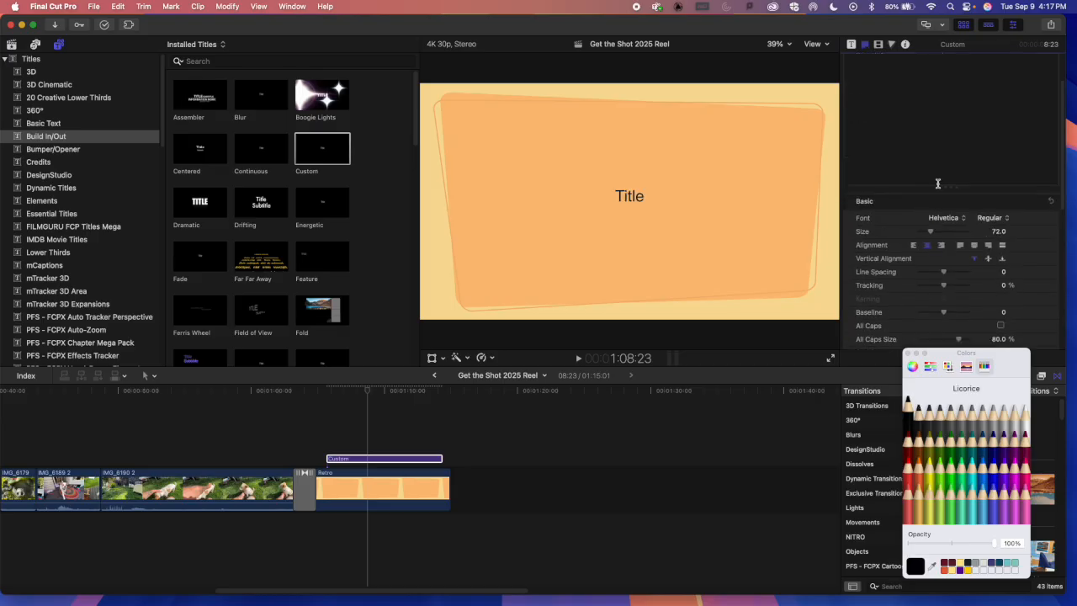
{"action": "left_click", "coordinate": [944, 218]}
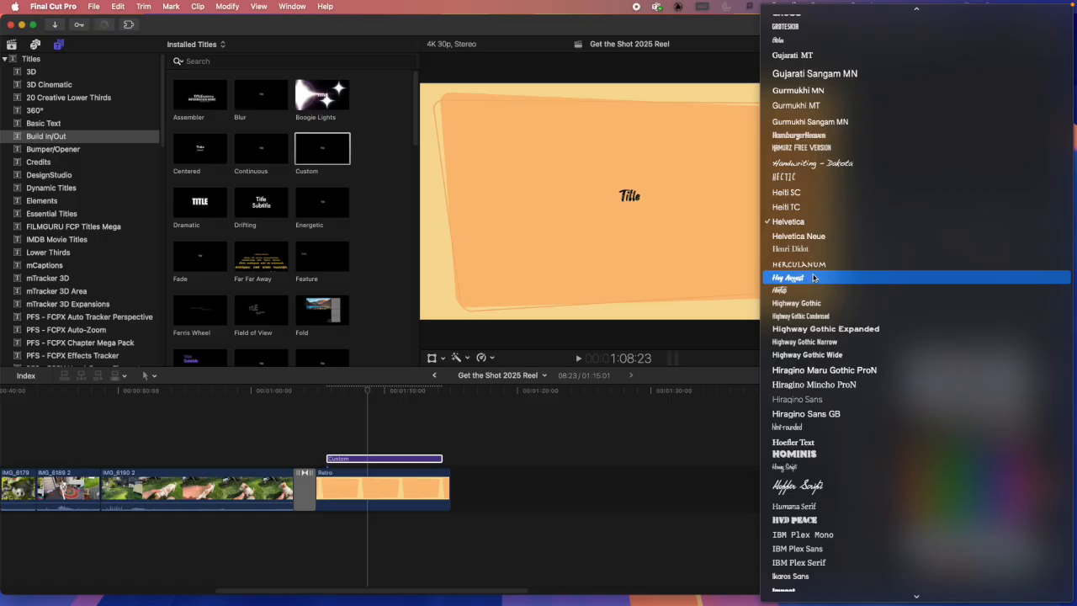
{"action": "scroll", "coordinate": [812, 277], "scroll_direction": "up", "scroll_amount": 15}
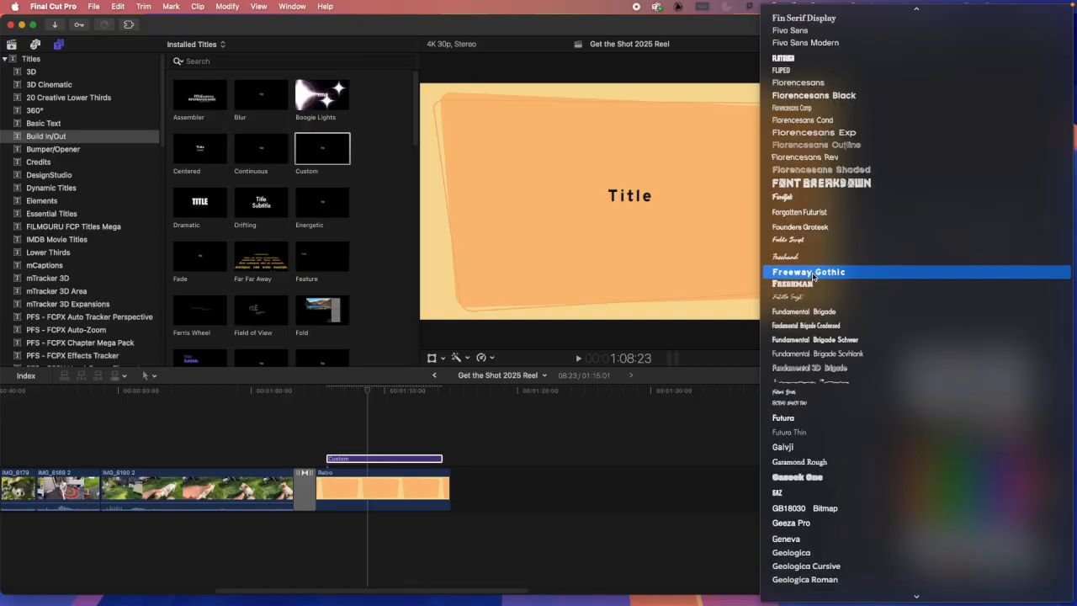
{"action": "scroll", "coordinate": [812, 277], "scroll_direction": "up", "scroll_amount": 8}
{"action": "scroll", "coordinate": [812, 278], "scroll_direction": "up", "scroll_amount": 3}
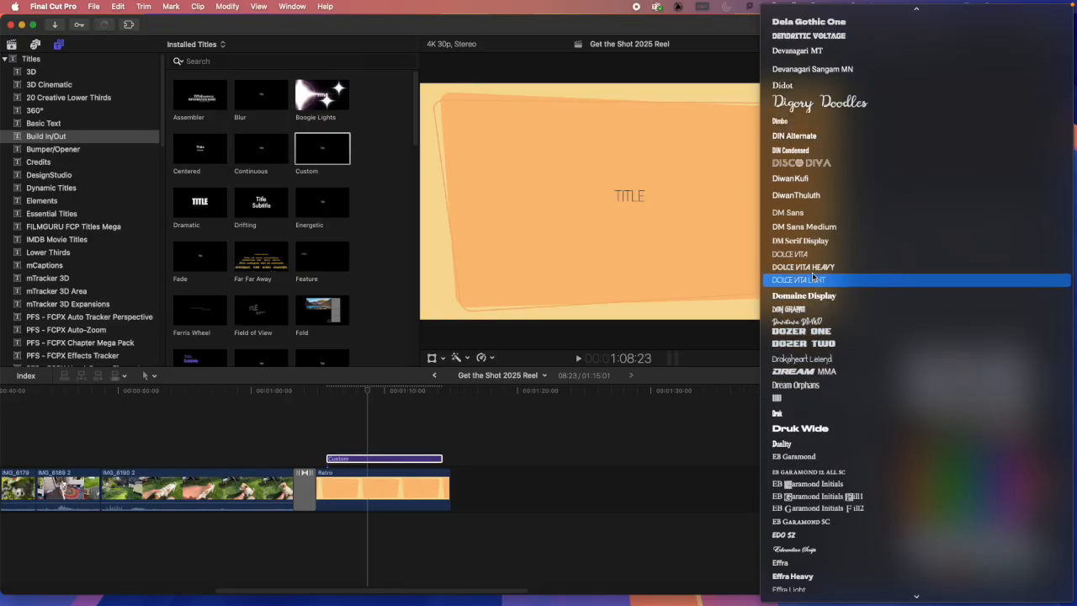
{"action": "left_click", "coordinate": [871, 100]}
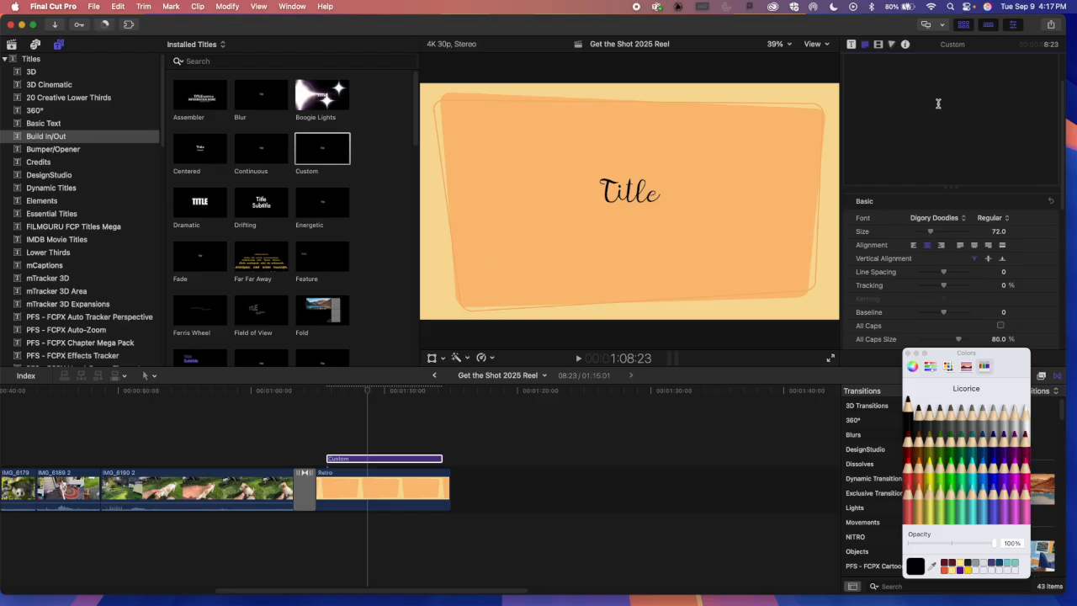
Replace the title text with four lines: LUCY'S SECRET GARDEN, a "Created by" credit with the creator's name, MUSI 4602, and Fall 2025
{"action": "left_click_drag", "start_coordinate": [1065, 161], "coordinate": [1047, 120]}
{"action": "key", "text": "super+a"}
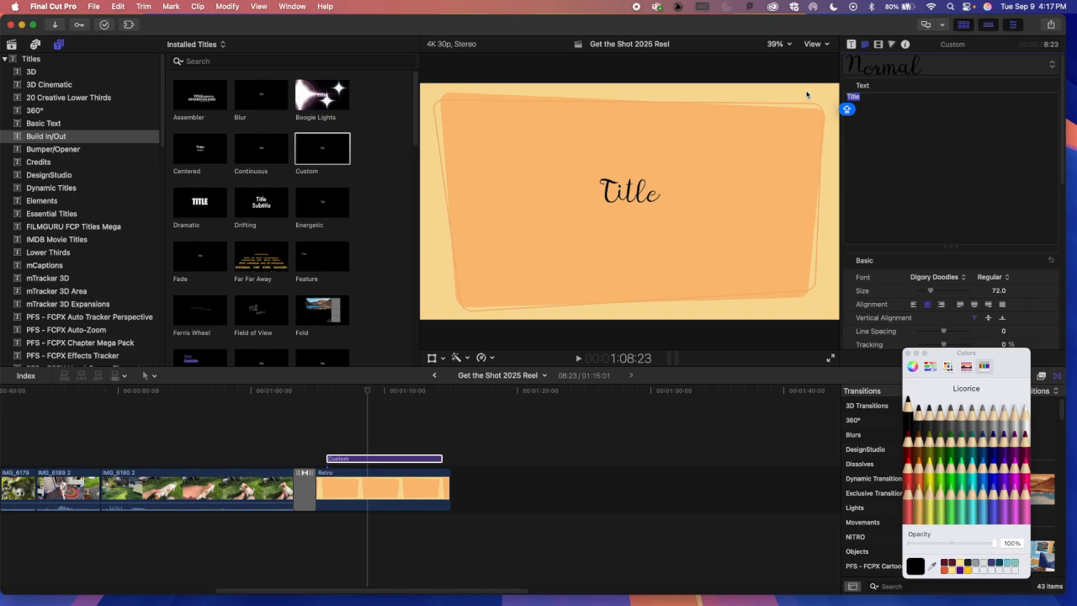
{"action": "type", "text": "LUCY'"}
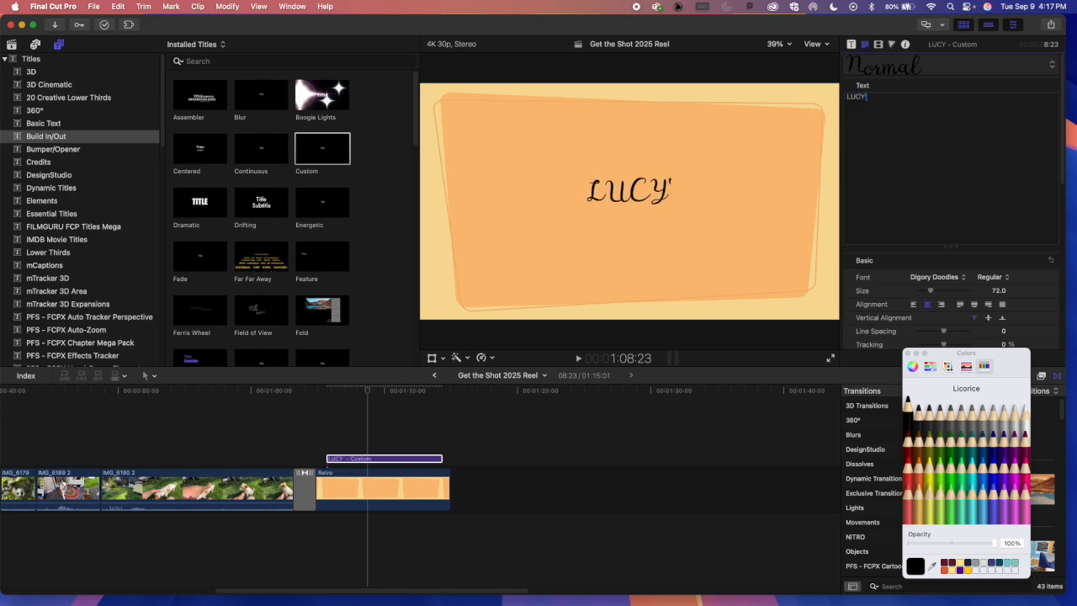
{"action": "type", "text": "S SECRET GARDEN"}
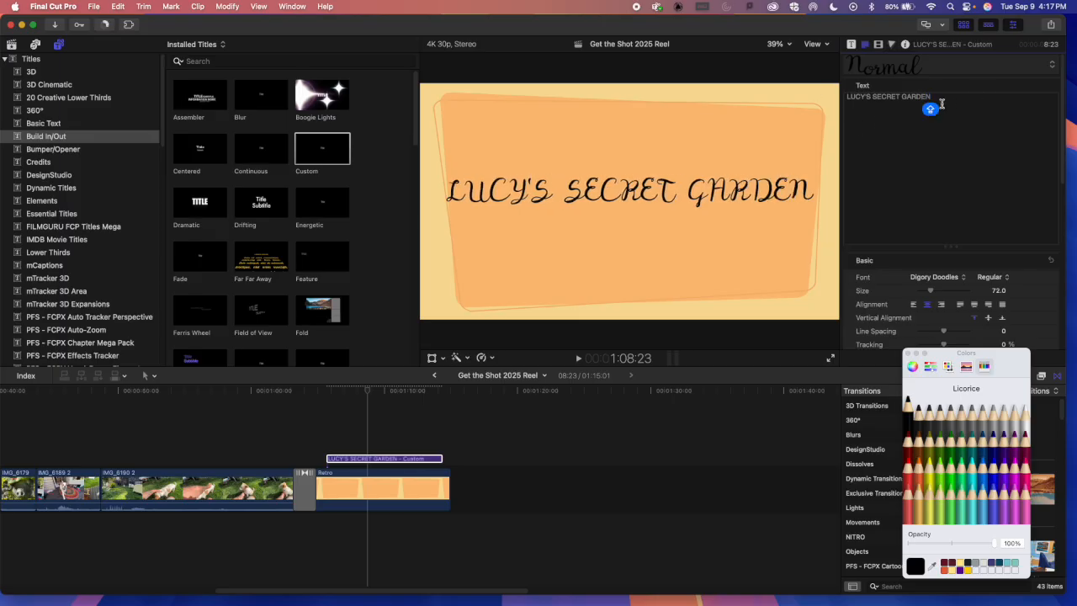
{"action": "key", "text": "Return"}
{"action": "type", "text": "Created by Gordon Cobb "}
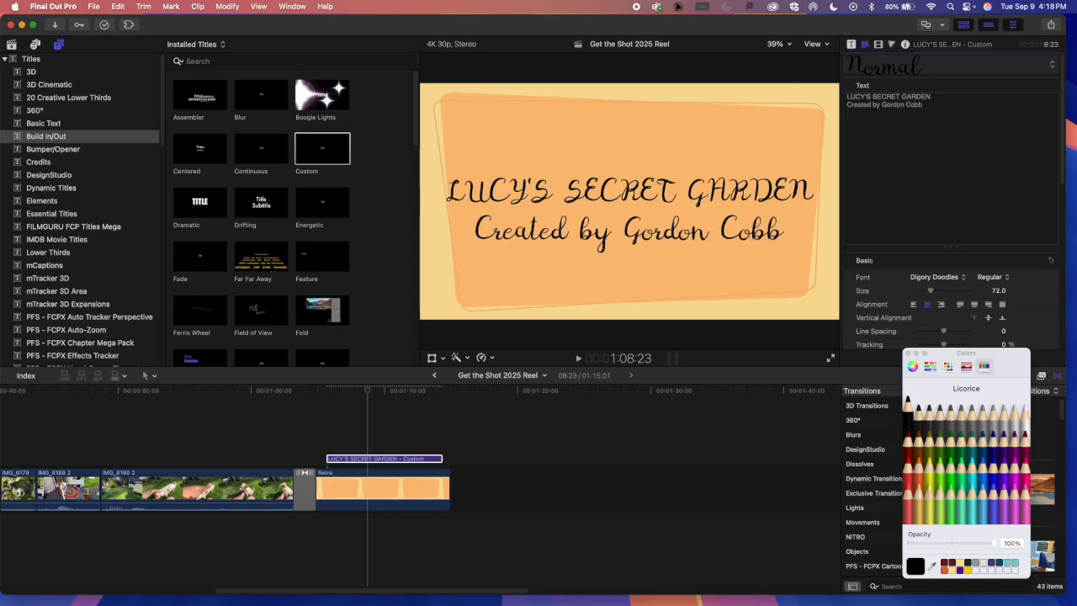
{"action": "type", "text": "MUSI 4602 "}
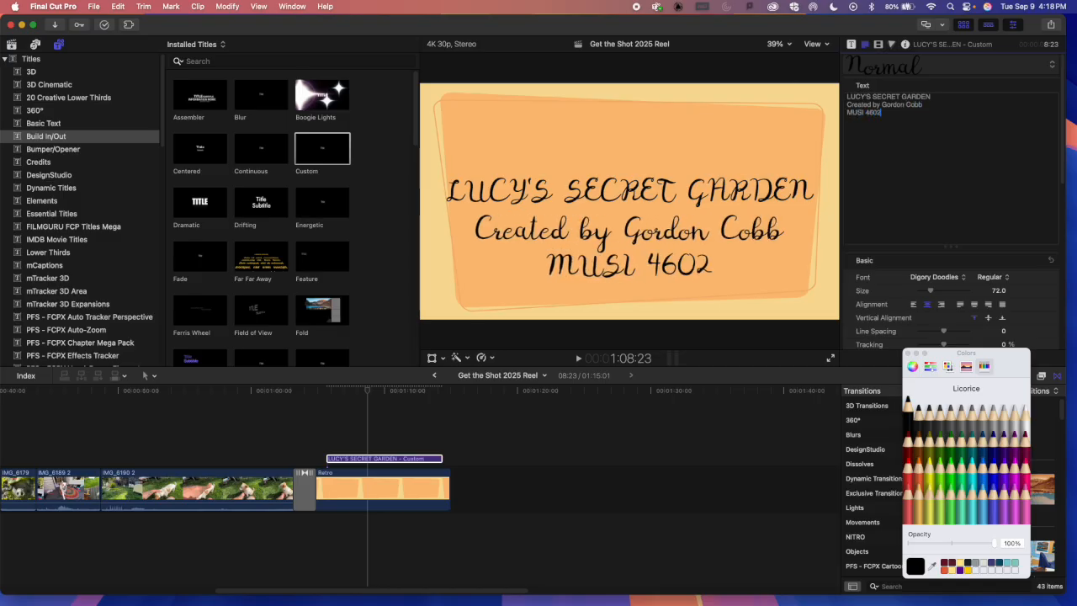
{"action": "type", "text": "Fall 2025"}
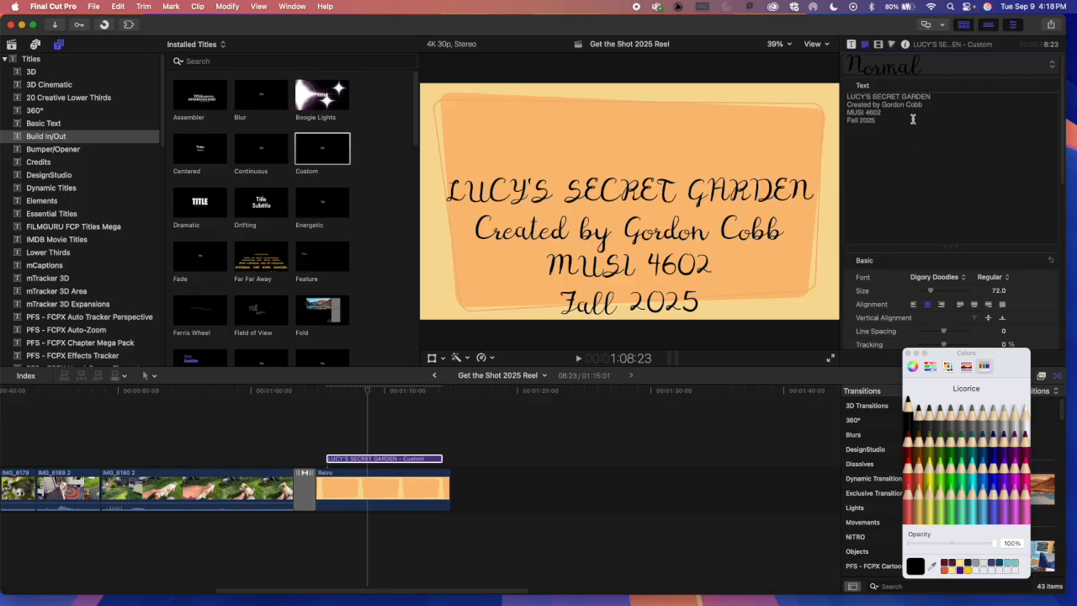
Reduce the text size of the three lines below LUCY'S SECRET GARDEN to 40
{"action": "left_click_drag", "start_coordinate": [876, 121], "coordinate": [846, 105]}
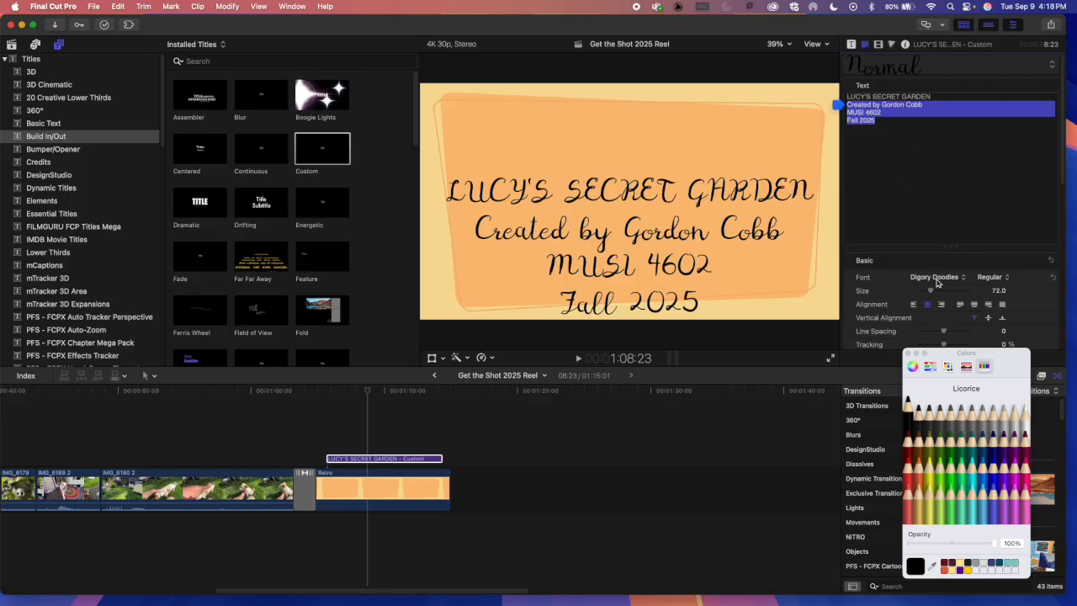
{"action": "left_click_drag", "start_coordinate": [931, 294], "coordinate": [924, 291]}
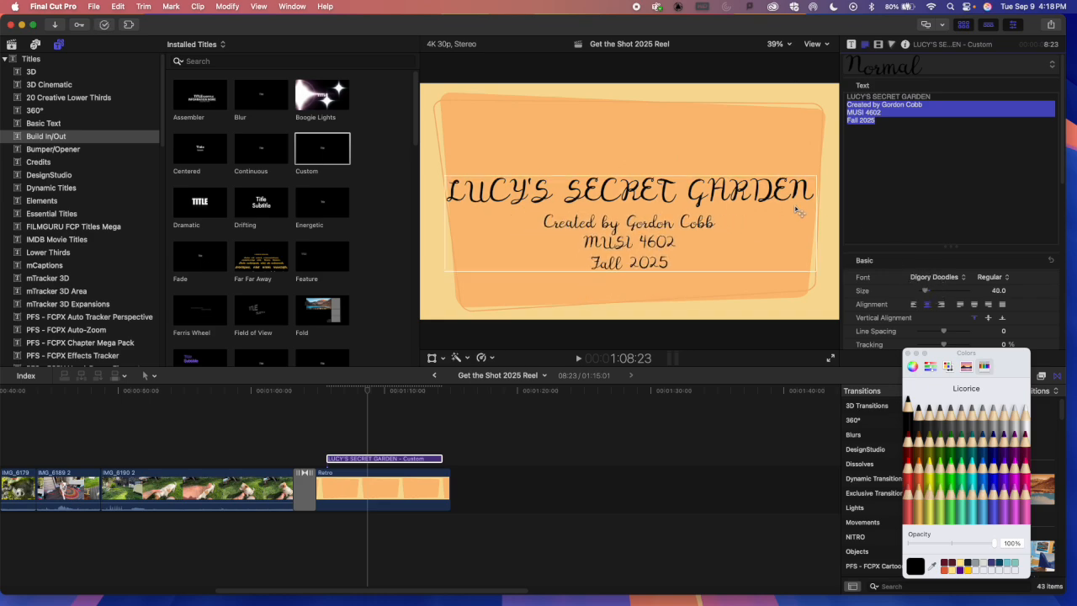
{"action": "left_click", "coordinate": [918, 166]}
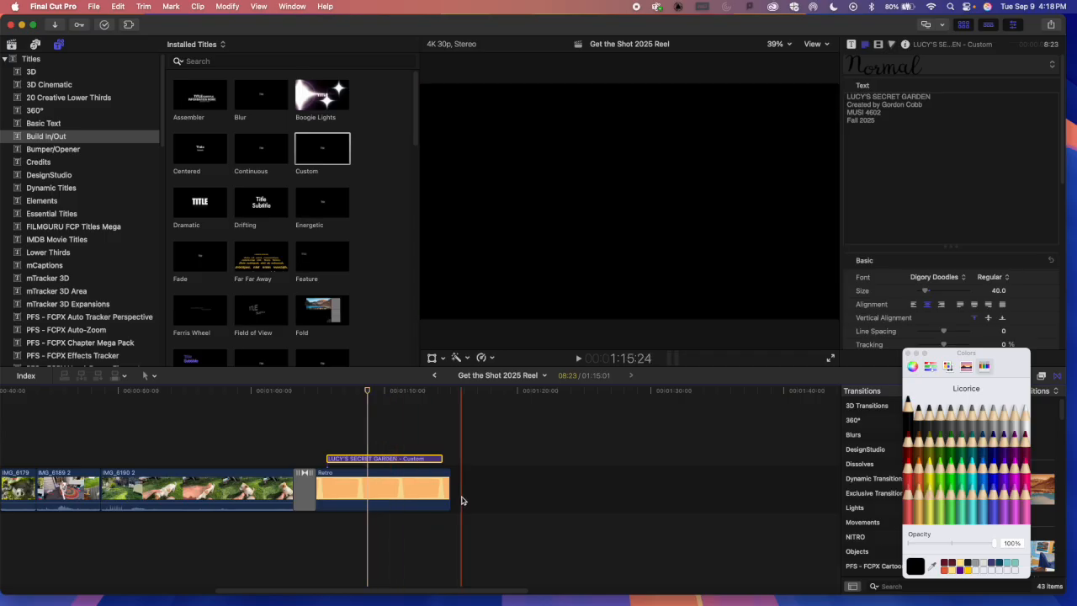
Add default transitions to the Retro generator's end and both ends of the closing title, and extend the title's start 23 frames earlier
{"action": "left_click", "coordinate": [444, 486]}
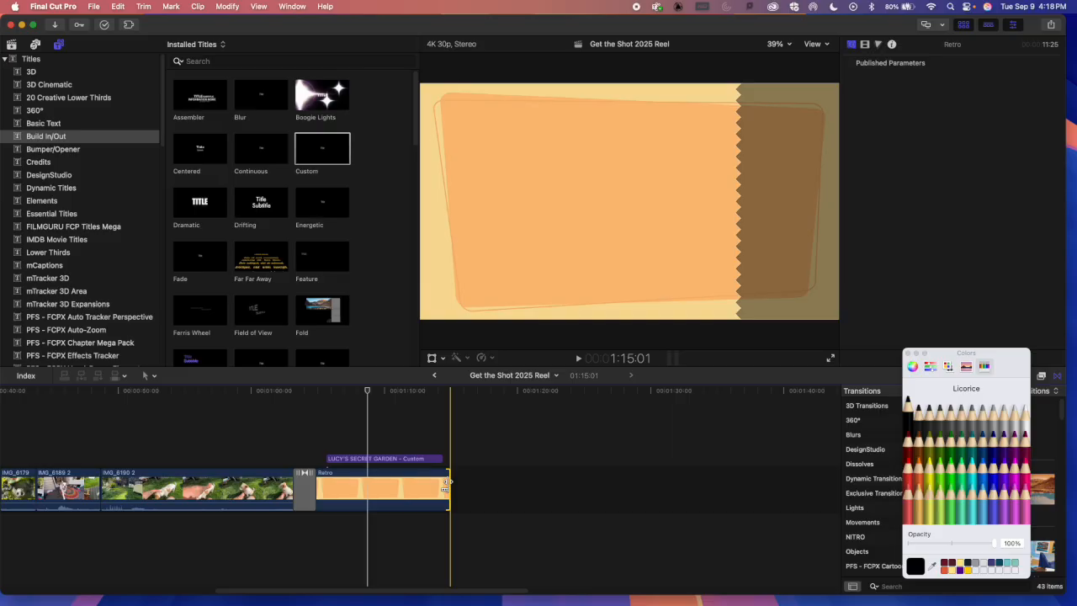
{"action": "key", "text": "super+t"}
{"action": "left_click", "coordinate": [382, 460]}
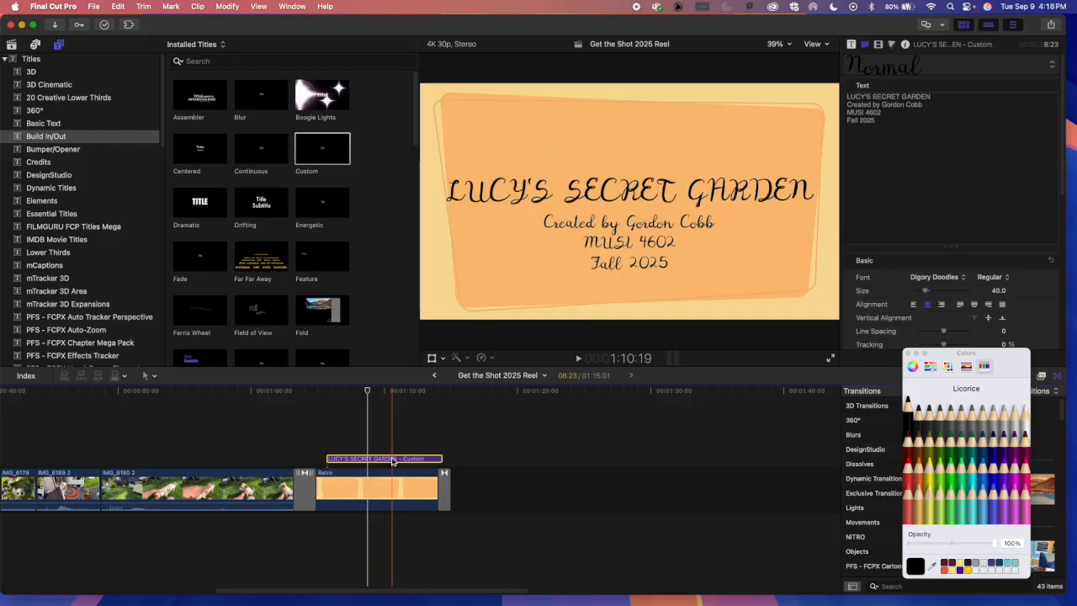
{"action": "left_click", "coordinate": [392, 460]}
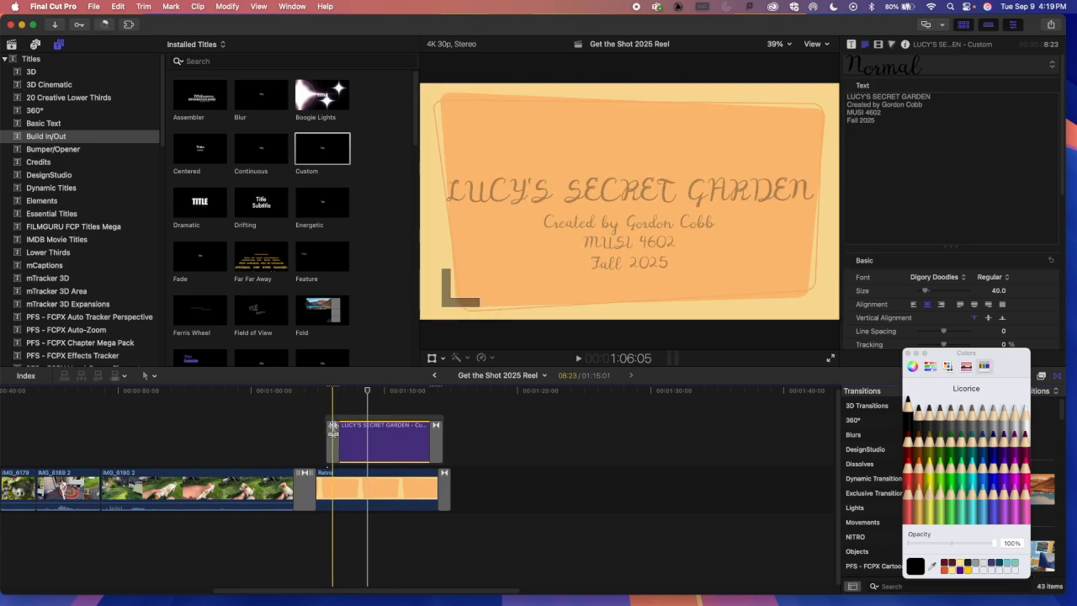
{"action": "left_click_drag", "start_coordinate": [334, 431], "coordinate": [323, 425]}
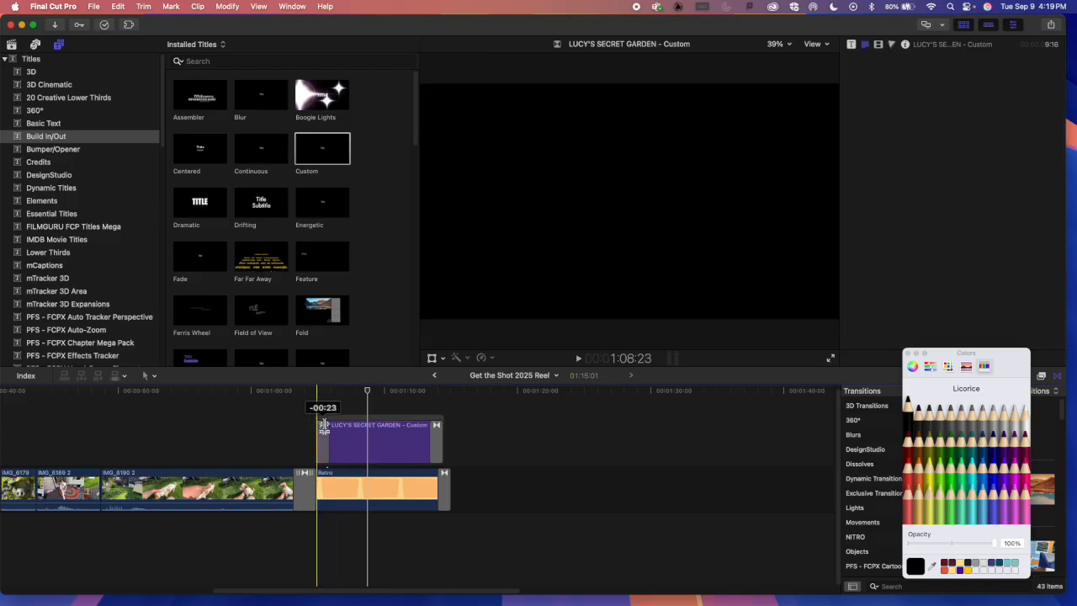
Play the ending from just before the closing dissolve to review the title's fade-in
{"action": "left_click", "coordinate": [284, 407]}
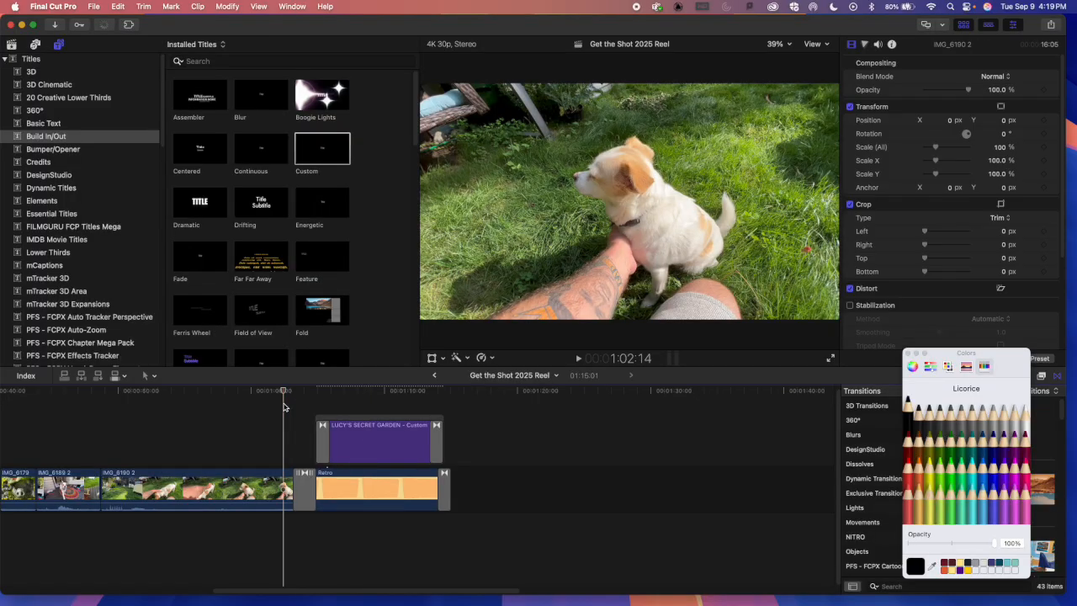
{"action": "key", "text": "space"}
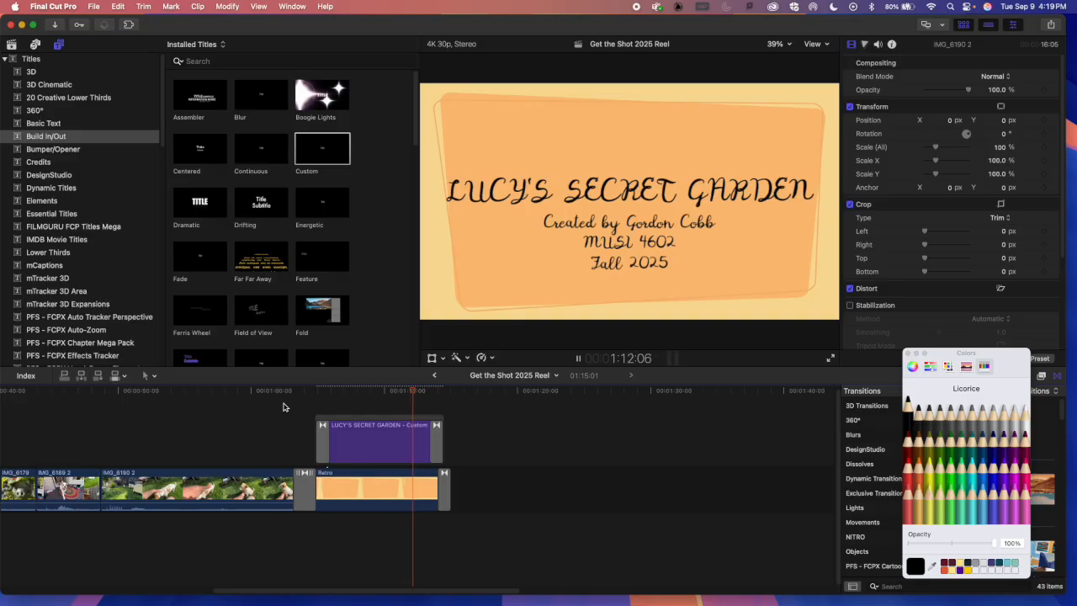
{"action": "key", "text": "space"}
Shorten the closing title and trim the Retro generator to 8:20, then play back the ending
{"action": "left_click_drag", "start_coordinate": [440, 429], "coordinate": [390, 428]}
{"action": "left_click_drag", "start_coordinate": [441, 473], "coordinate": [398, 473]}
{"action": "left_click", "coordinate": [275, 410]}
{"action": "key", "text": "space"}
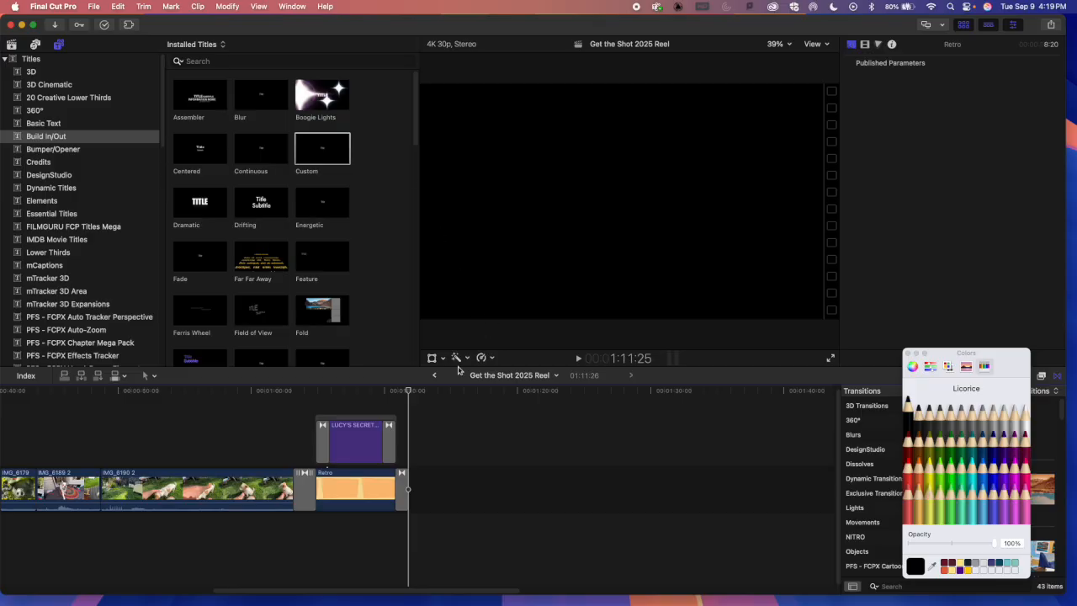
Return to the beginning of the timeline and close the Colors window
{"action": "left_click", "coordinate": [280, 488]}
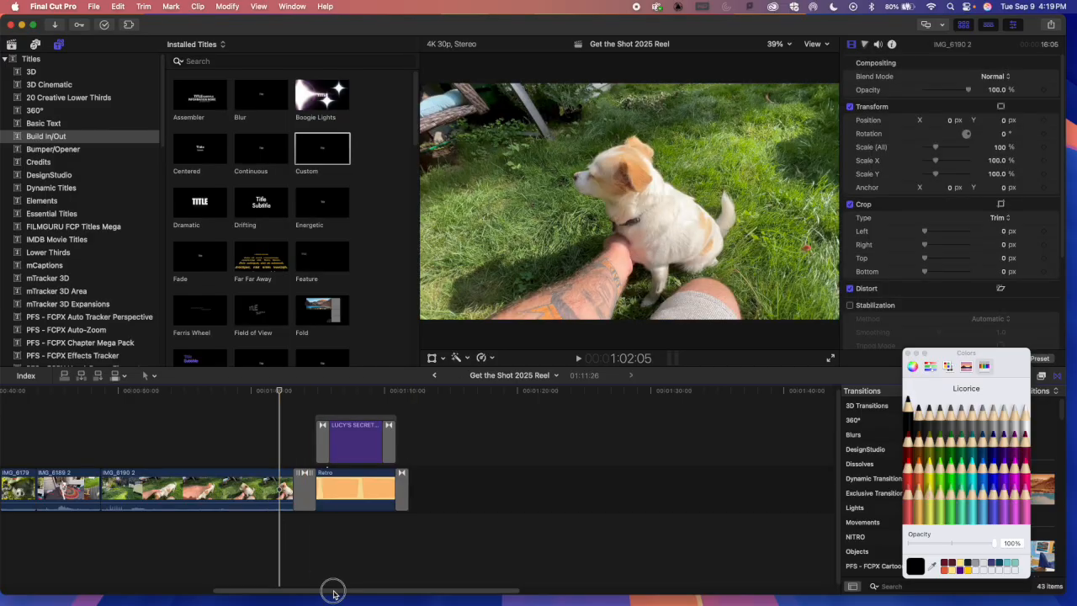
{"action": "left_click_drag", "start_coordinate": [333, 594], "coordinate": [122, 593]}
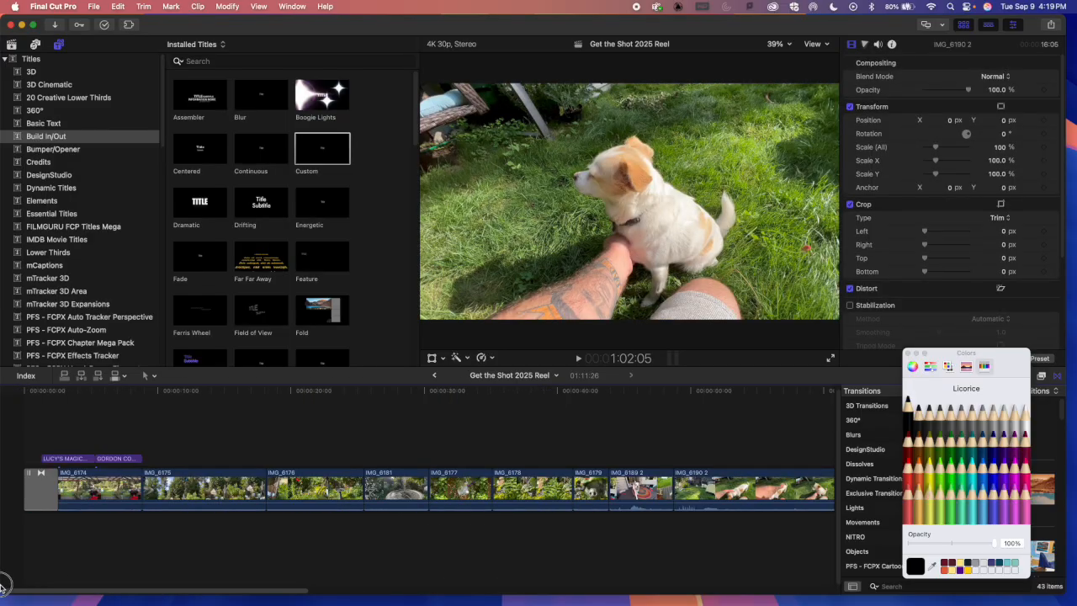
{"action": "left_click", "coordinate": [908, 354]}
{"action": "left_click", "coordinate": [126, 562]}
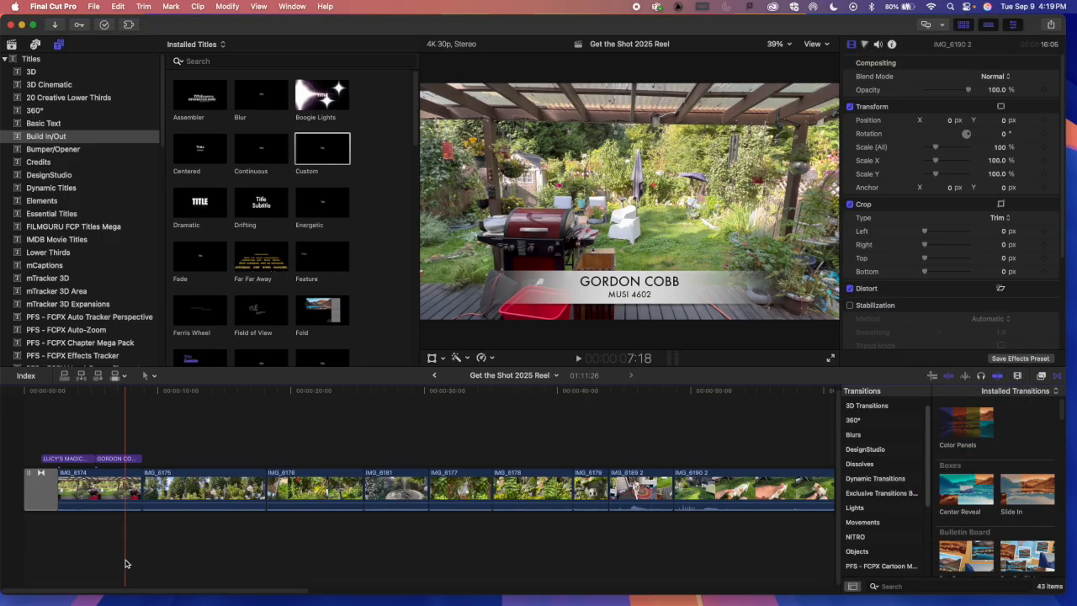
Open media import and browse the 4TB SSD's music folders to "Through the Walls - The Lighter Side"
{"action": "left_click", "coordinate": [94, 6]}
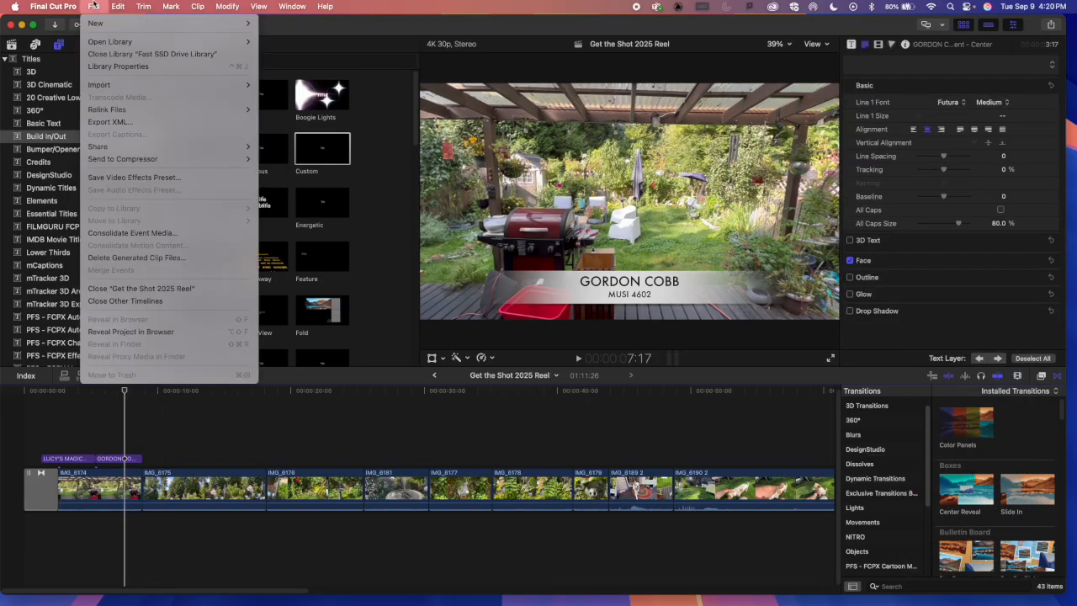
{"action": "mouse_move", "coordinate": [99, 85]}
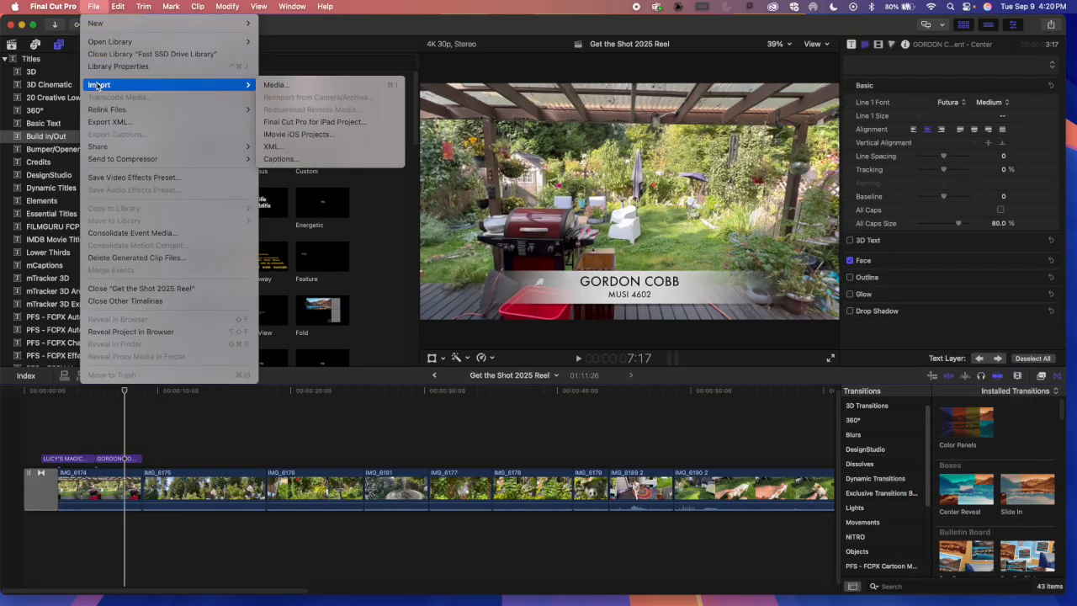
{"action": "left_click", "coordinate": [274, 85]}
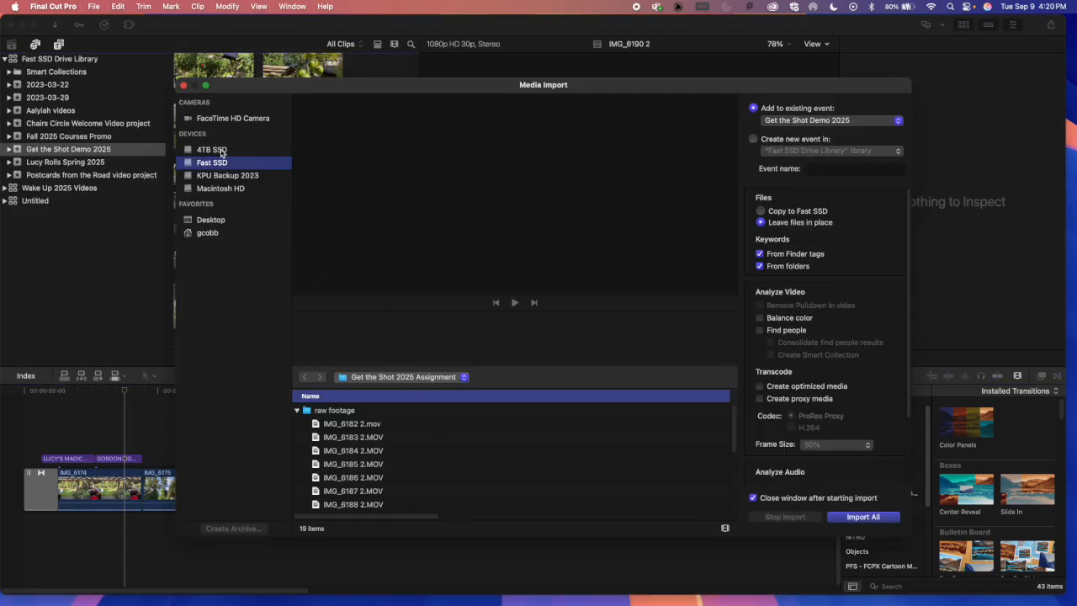
{"action": "left_click", "coordinate": [212, 150]}
{"action": "scroll", "coordinate": [373, 471], "scroll_direction": "down", "scroll_amount": 5}
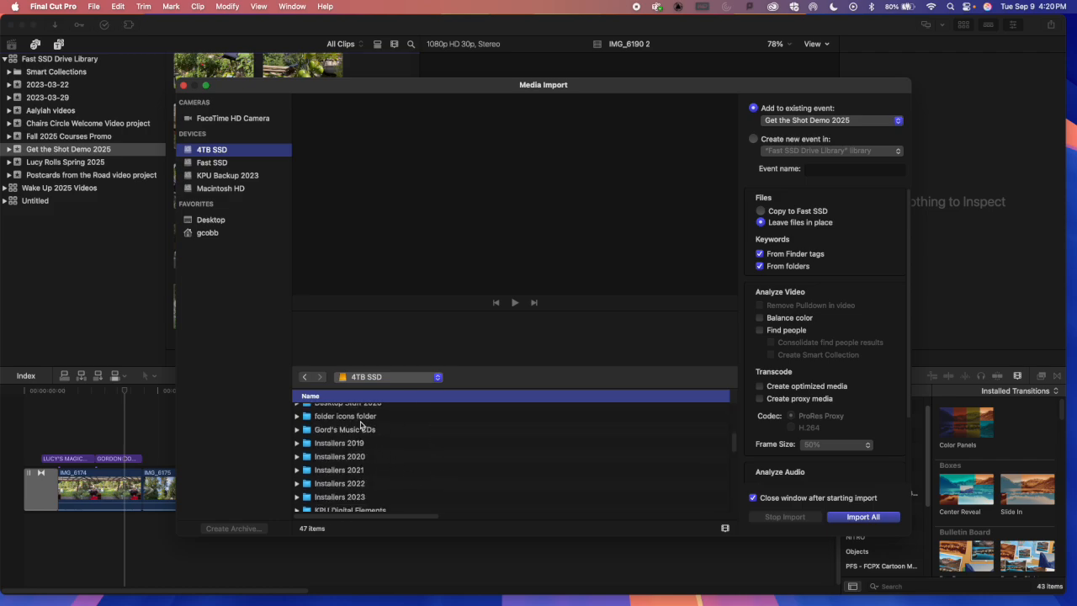
{"action": "double_click", "coordinate": [359, 430]}
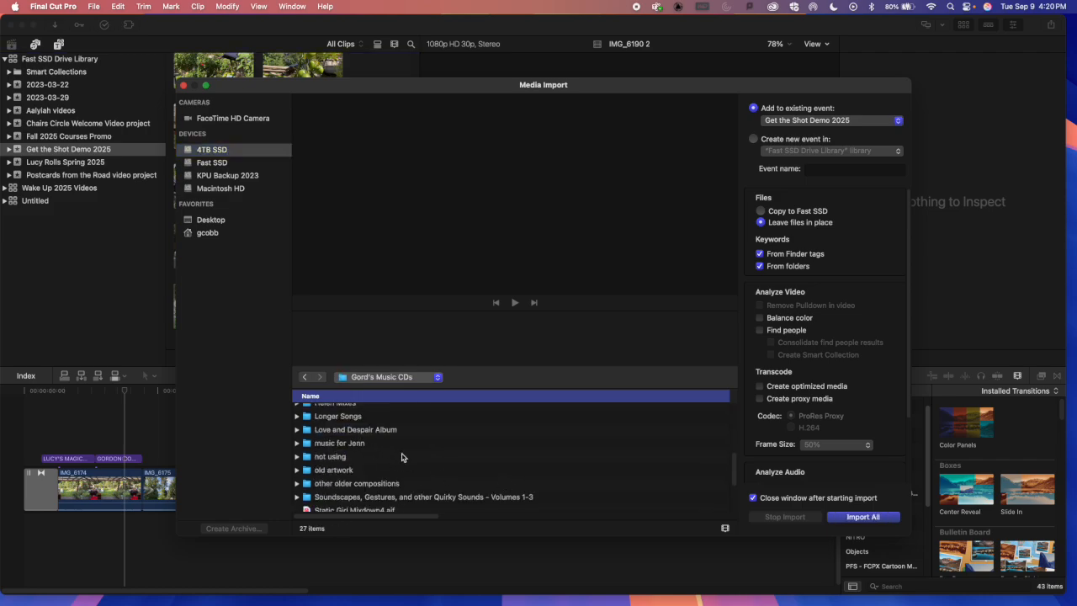
{"action": "scroll", "coordinate": [359, 459], "scroll_direction": "down", "scroll_amount": 4}
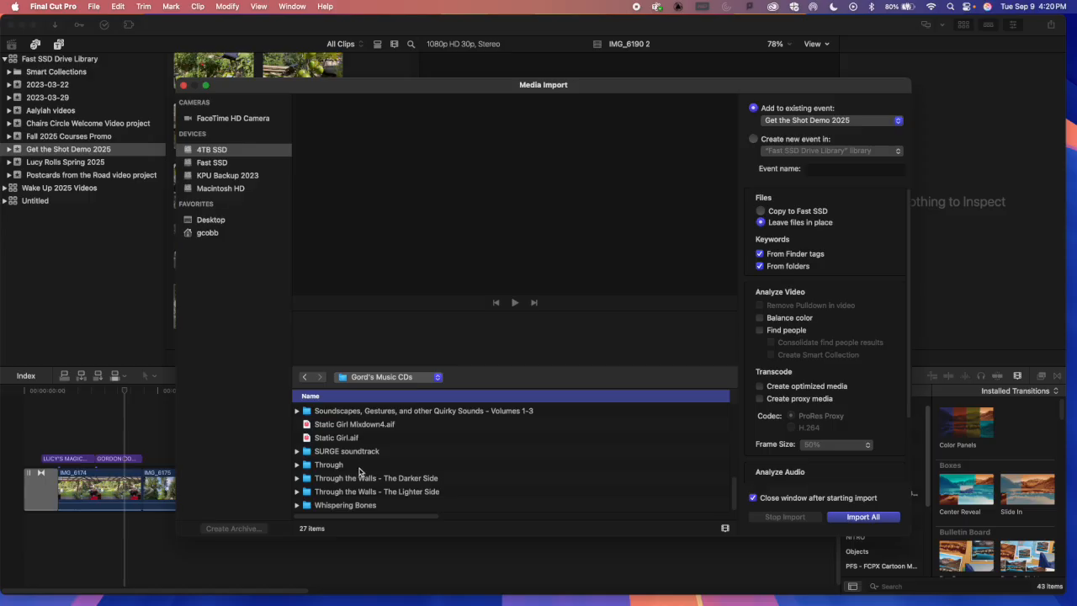
{"action": "double_click", "coordinate": [357, 493]}
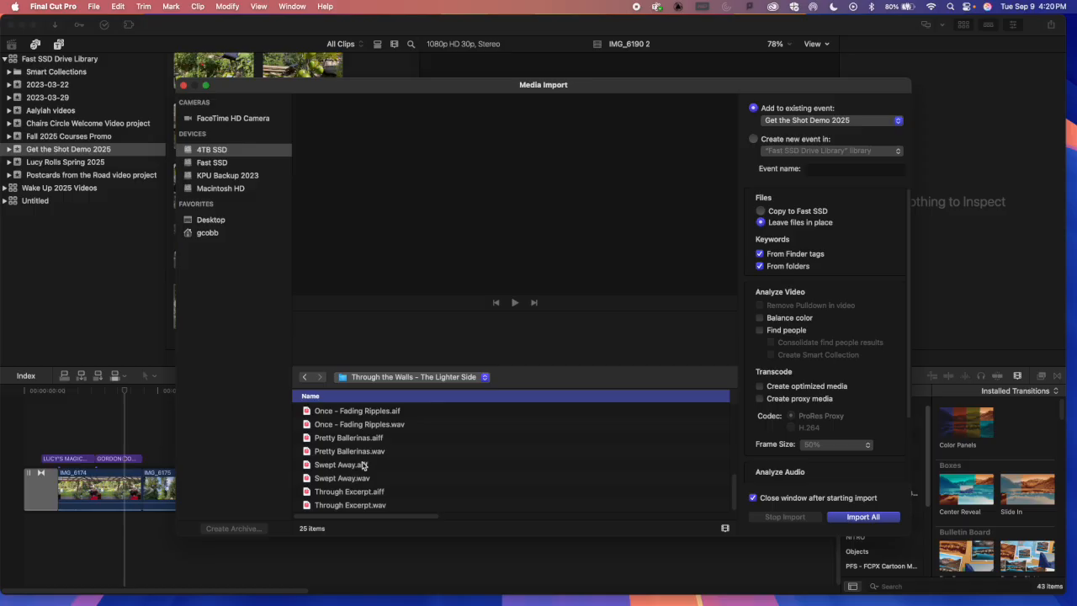
Import Butterlies.aiff into the Get the Shot Demo 2025 event, copying the file to Fast SSD
{"action": "scroll", "coordinate": [362, 465], "scroll_direction": "up", "scroll_amount": 6}
{"action": "scroll", "coordinate": [362, 464], "scroll_direction": "up", "scroll_amount": 2}
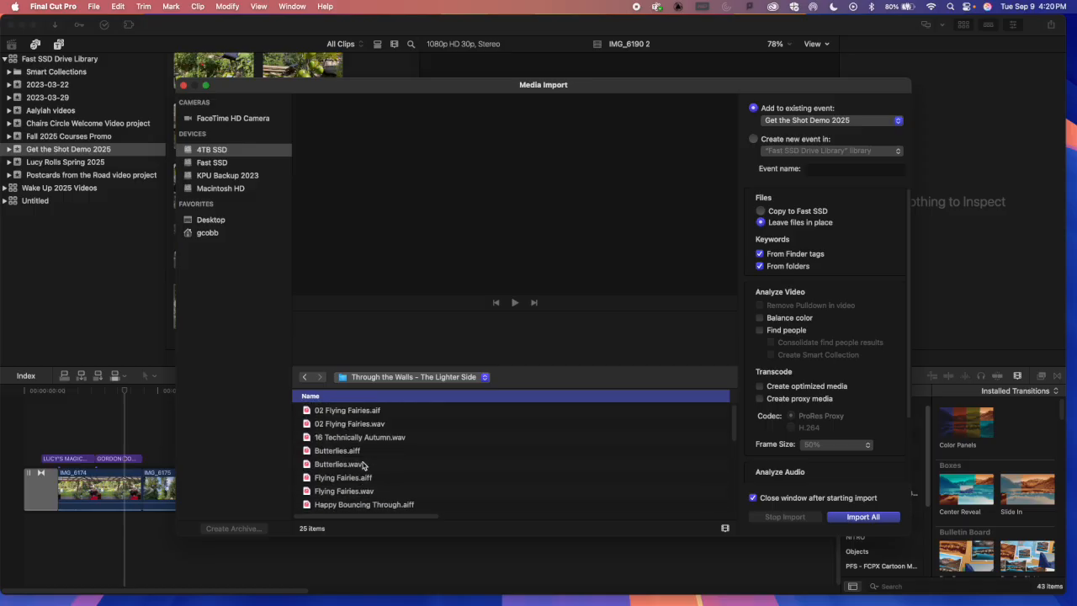
{"action": "left_click", "coordinate": [306, 452]}
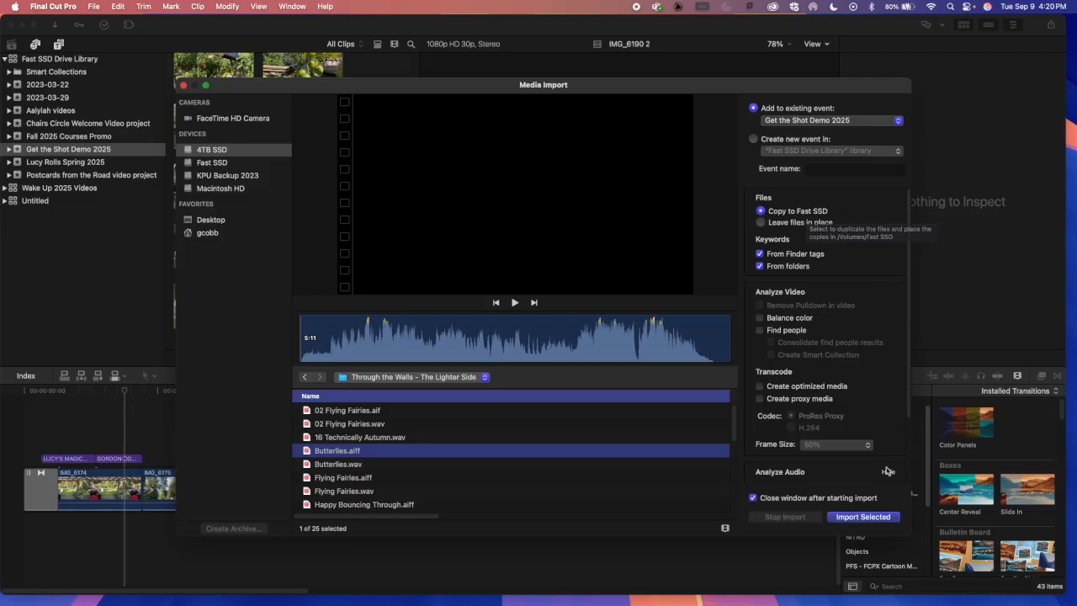
{"action": "left_click", "coordinate": [863, 516]}
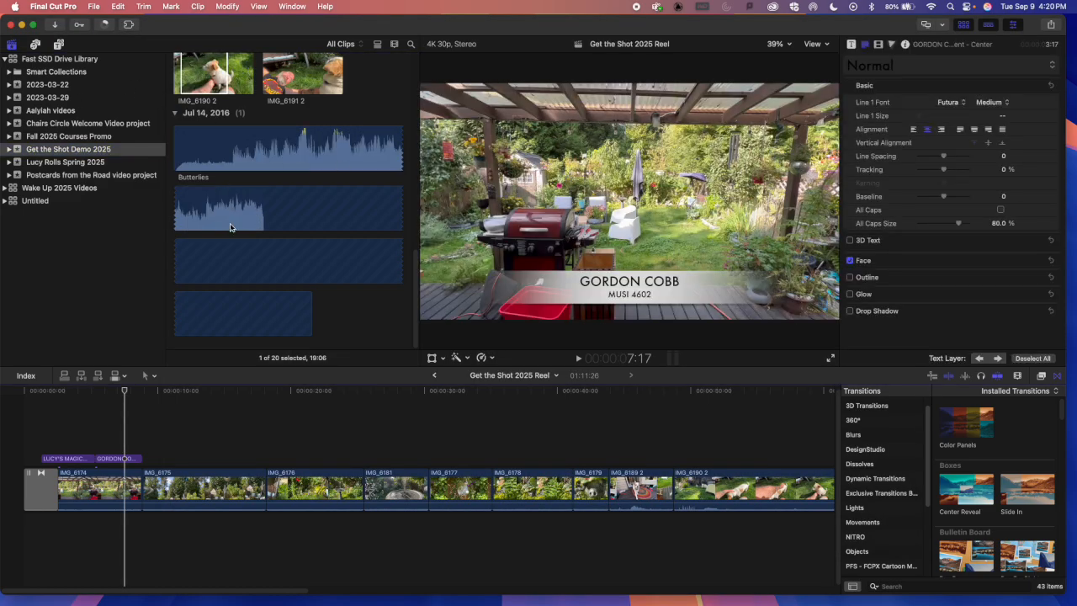
Attach the full Butterlies music clip below the video clips and align it with the start of the timeline
{"action": "scroll", "coordinate": [310, 211], "scroll_direction": "up", "scroll_amount": 10}
{"action": "scroll", "coordinate": [309, 210], "scroll_direction": "down", "scroll_amount": 10}
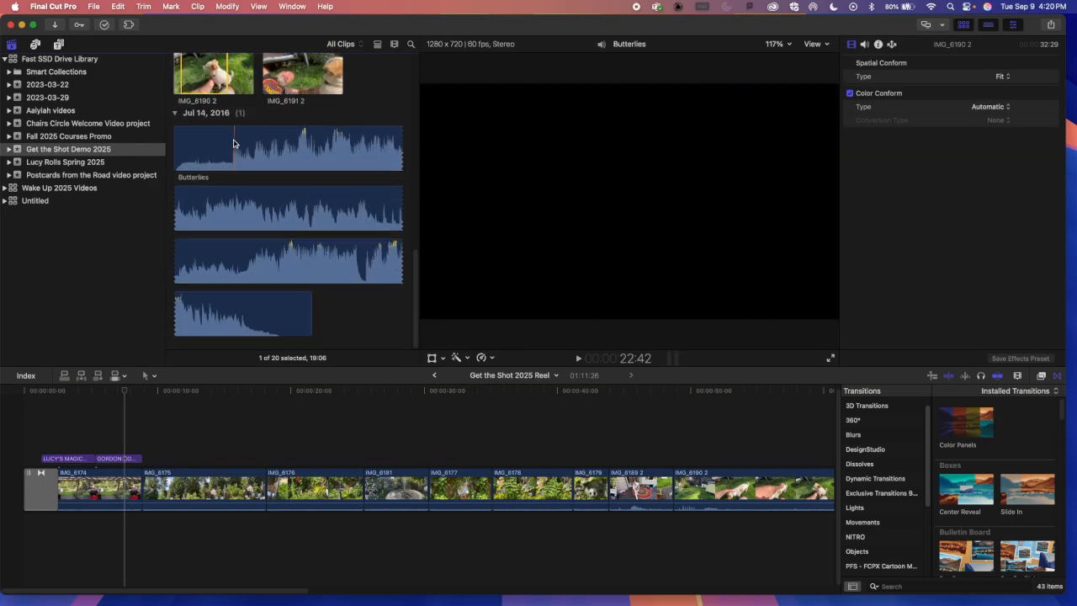
{"action": "left_click", "coordinate": [205, 148]}
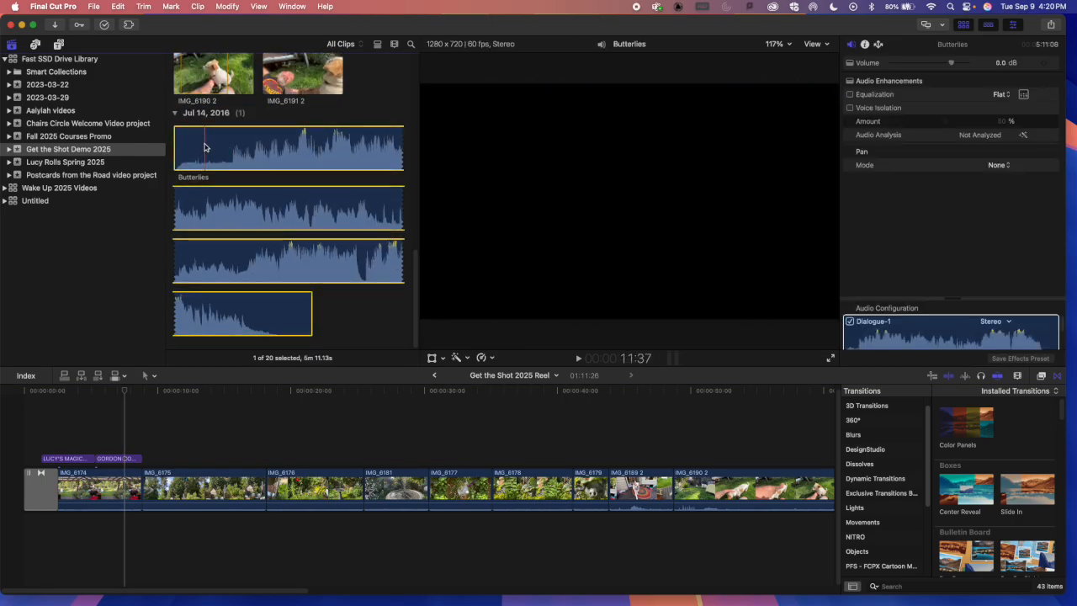
{"action": "left_click_drag", "start_coordinate": [204, 147], "coordinate": [74, 420]}
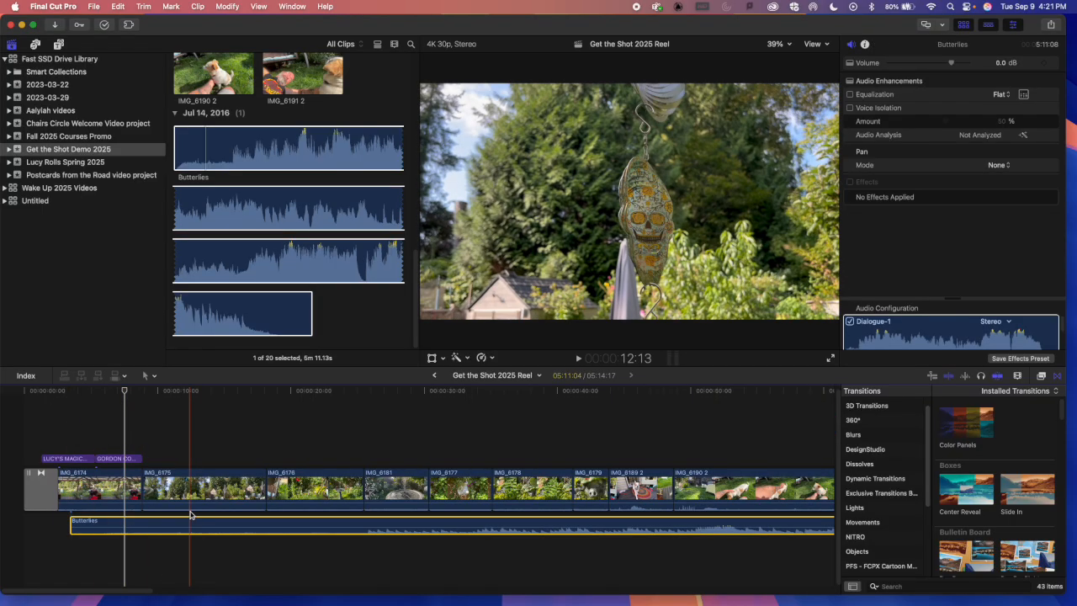
{"action": "left_click_drag", "start_coordinate": [190, 515], "coordinate": [150, 523]}
Play the reel from the beginning through the closing title to review it with the music
{"action": "left_click_drag", "start_coordinate": [89, 387], "coordinate": [11, 383]}
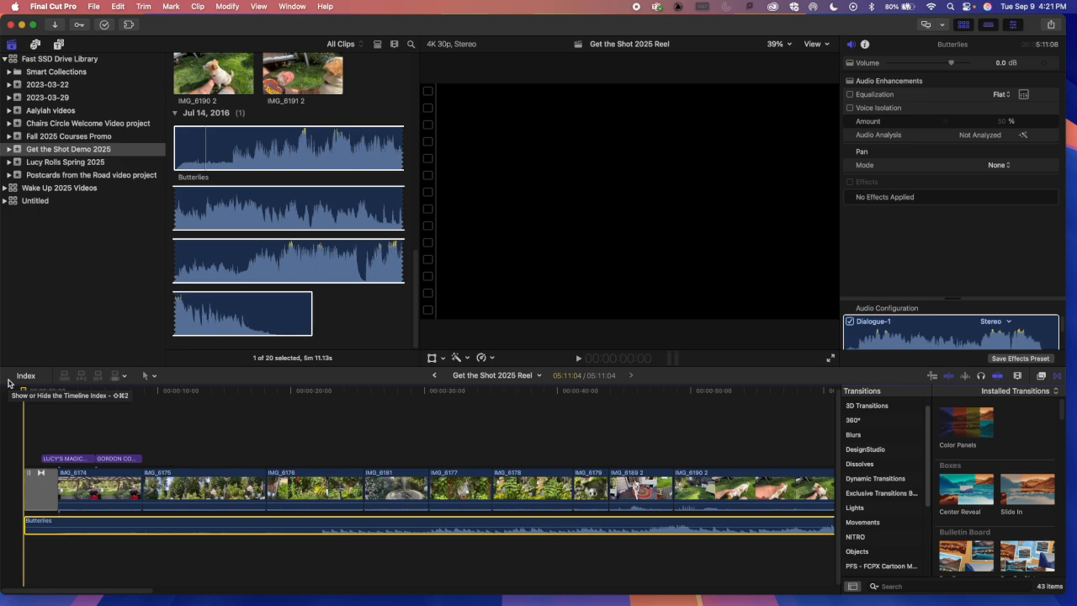
{"action": "key", "text": "space"}
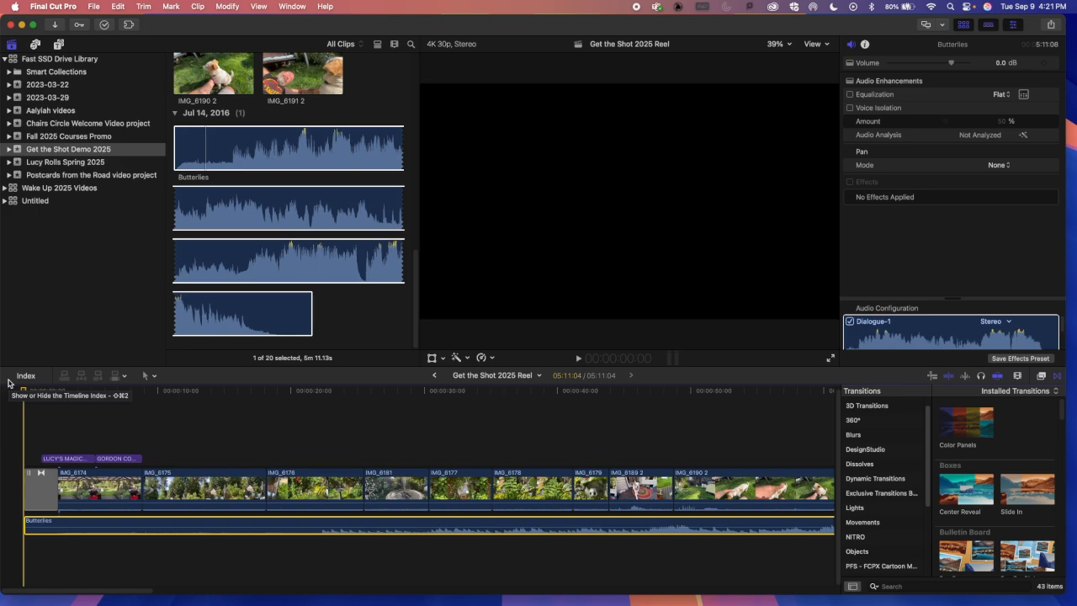
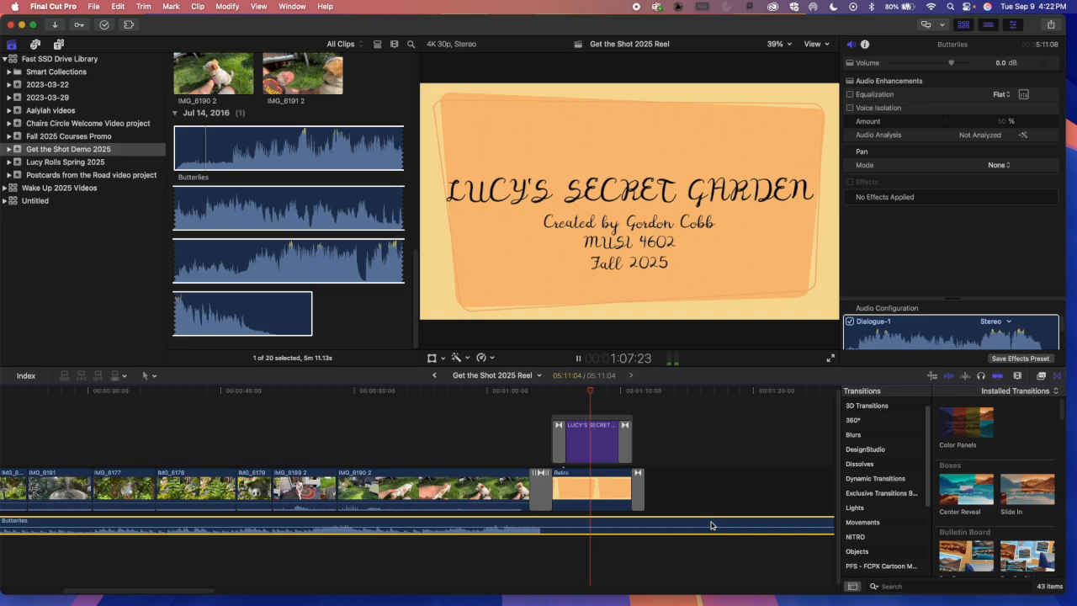
{"action": "key", "text": "space"}
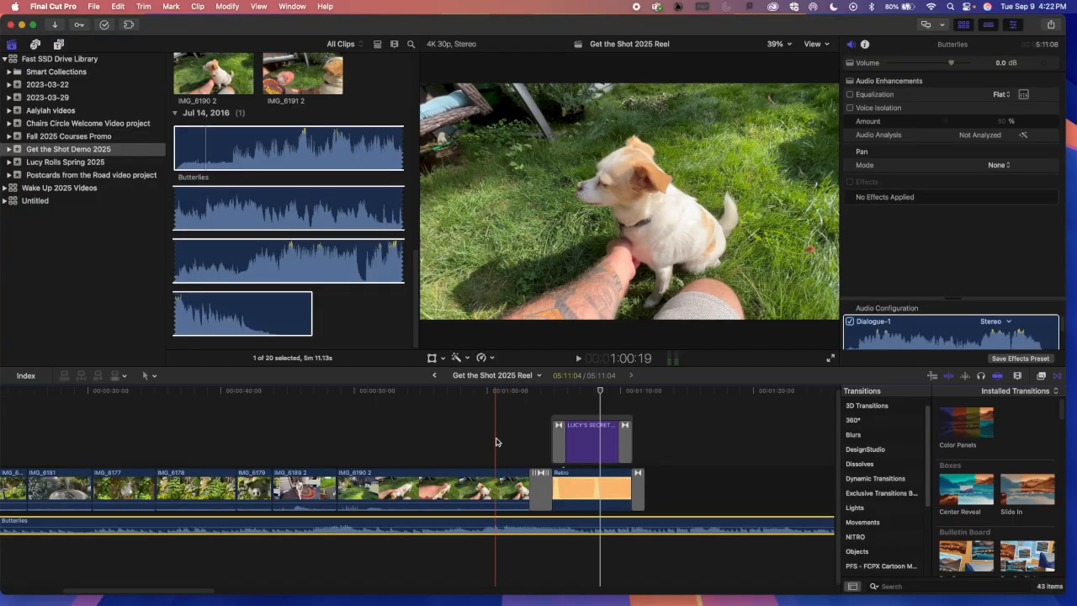
Extend the end of IMG_6190 2, fit the Retro background to 8:13, and realign the closing title above it at 5:22
{"action": "left_click_drag", "start_coordinate": [539, 478], "coordinate": [773, 481]}
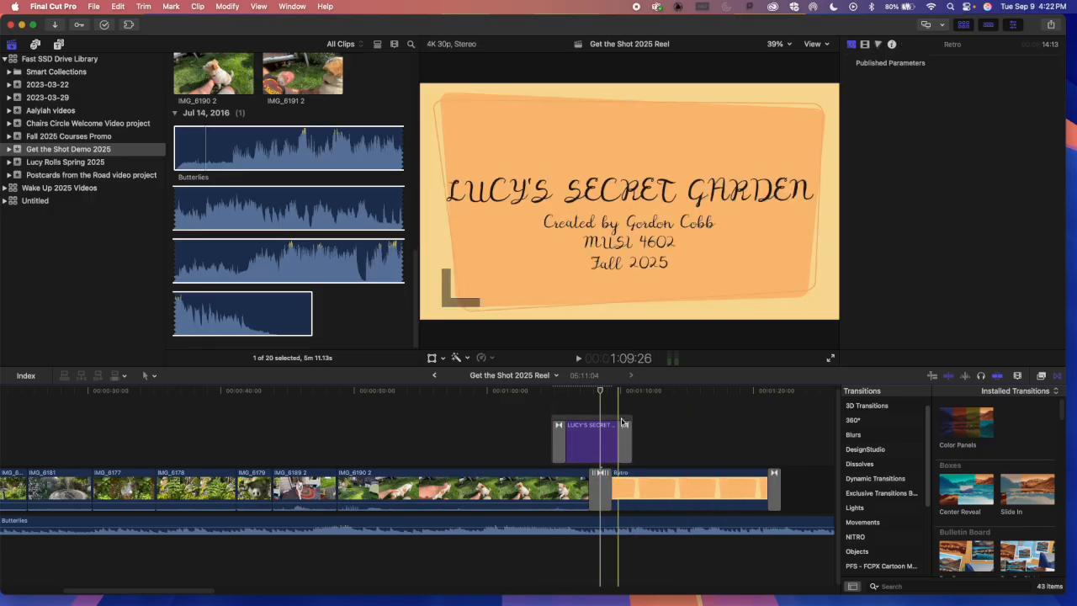
{"action": "left_click_drag", "start_coordinate": [624, 425], "coordinate": [770, 426]}
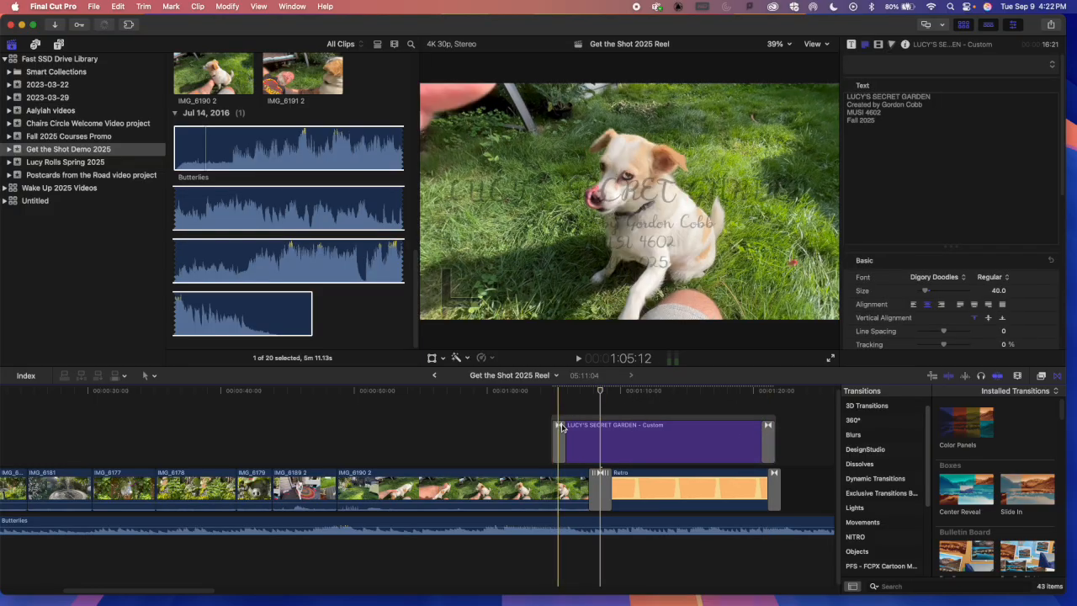
{"action": "left_click_drag", "start_coordinate": [560, 427], "coordinate": [650, 426]}
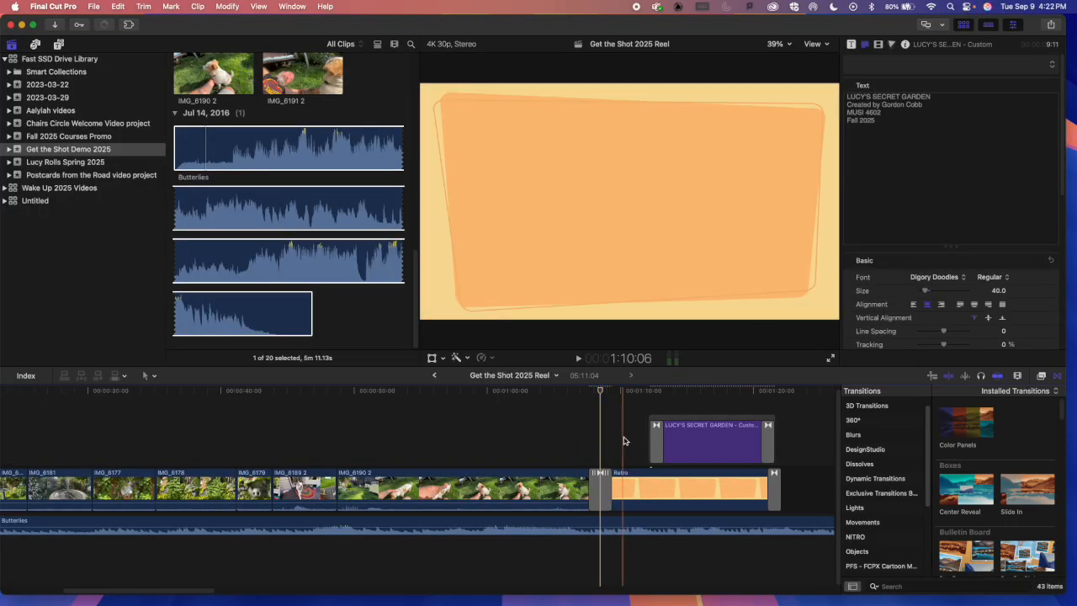
{"action": "left_click_drag", "start_coordinate": [652, 436], "coordinate": [621, 428]}
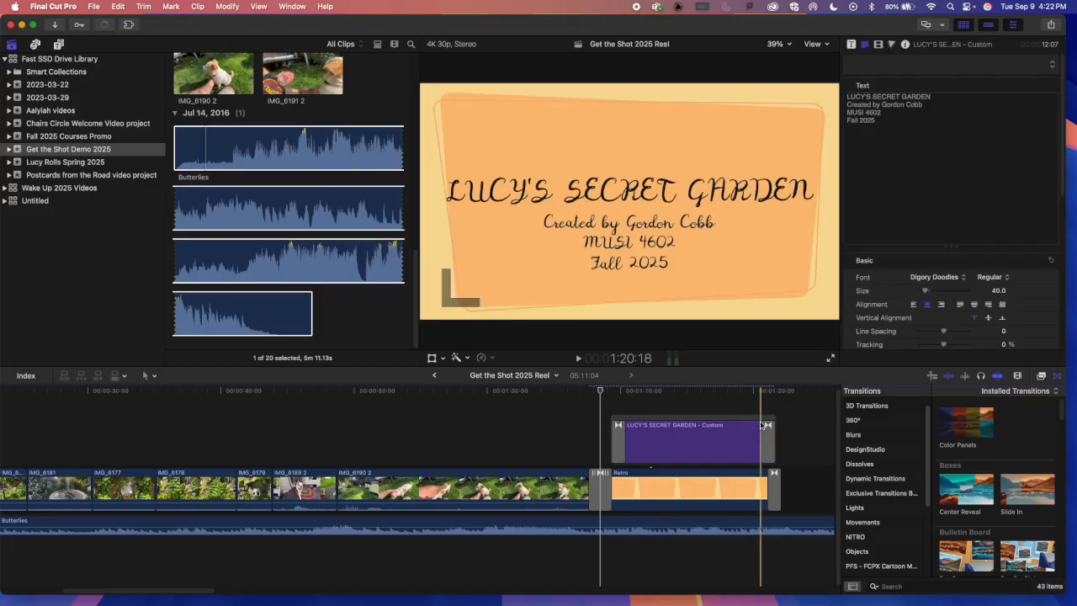
{"action": "left_click_drag", "start_coordinate": [767, 426], "coordinate": [688, 425]}
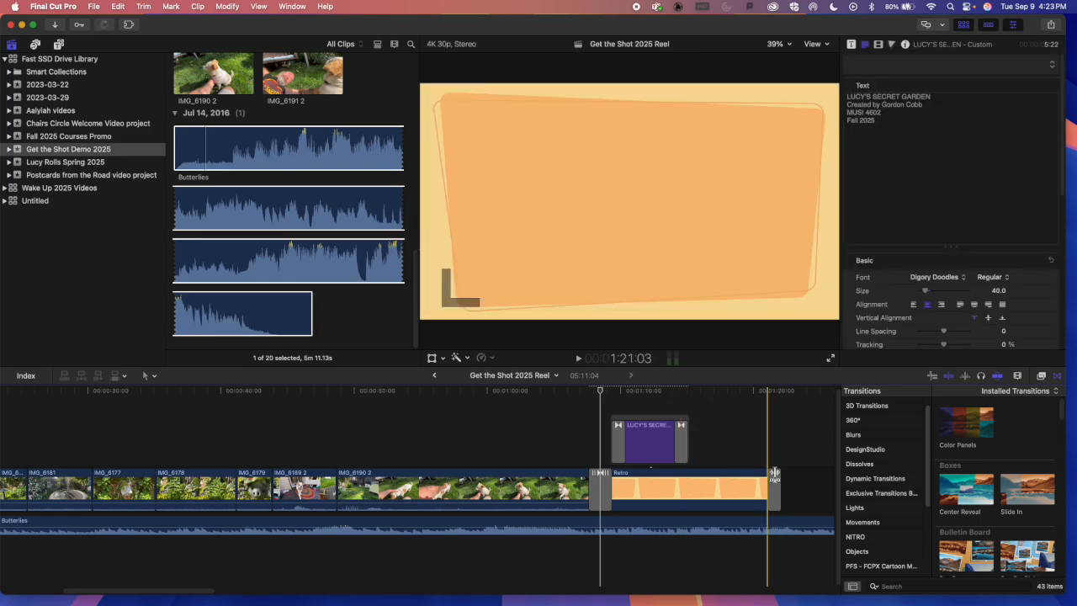
{"action": "left_click_drag", "start_coordinate": [774, 474], "coordinate": [698, 473]}
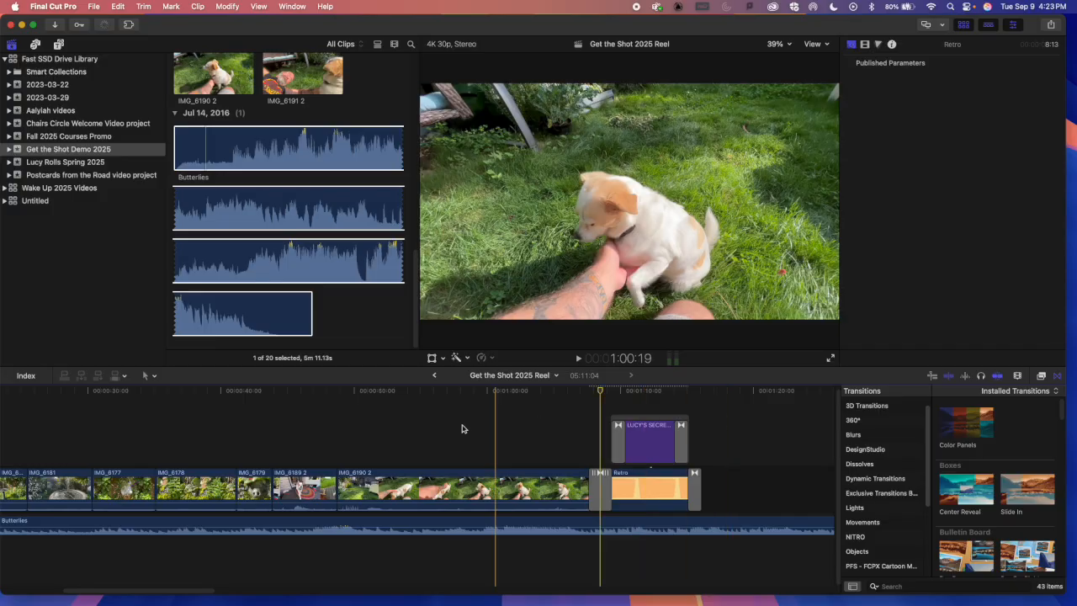
Add a Gradient - Center lower third above IMG_6175, starting at about 10 seconds
{"action": "scroll", "coordinate": [286, 441], "scroll_direction": "left", "scroll_amount": 10}
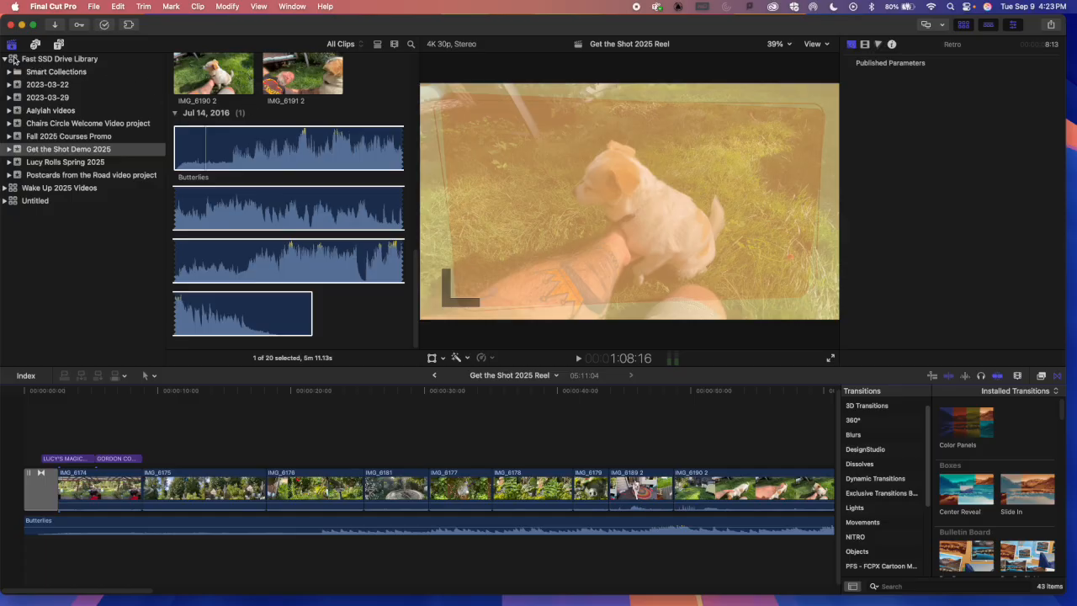
{"action": "left_click", "coordinate": [58, 45]}
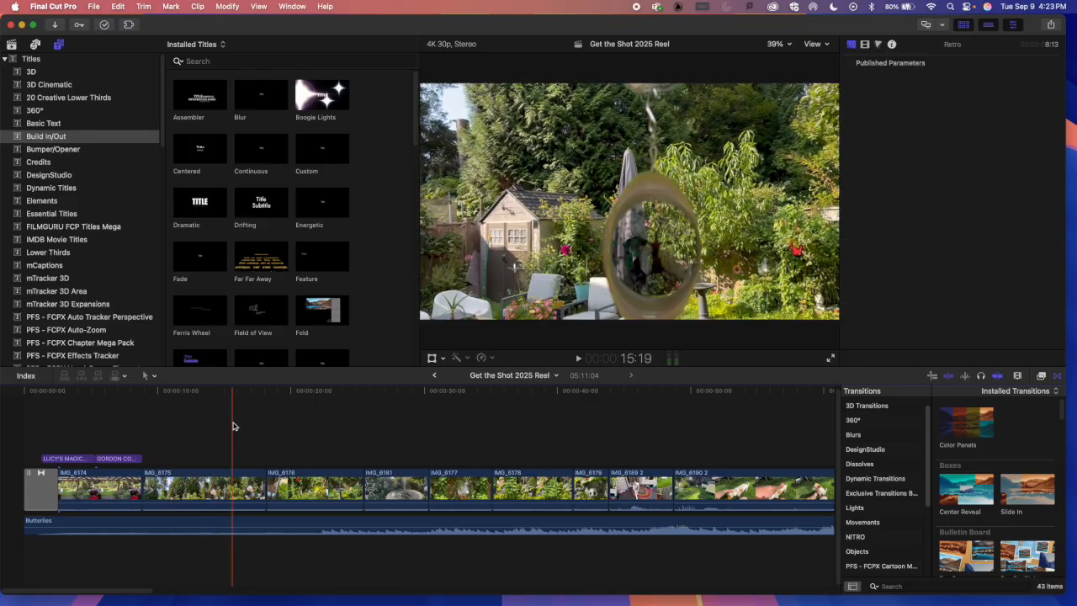
{"action": "left_click", "coordinate": [157, 390]}
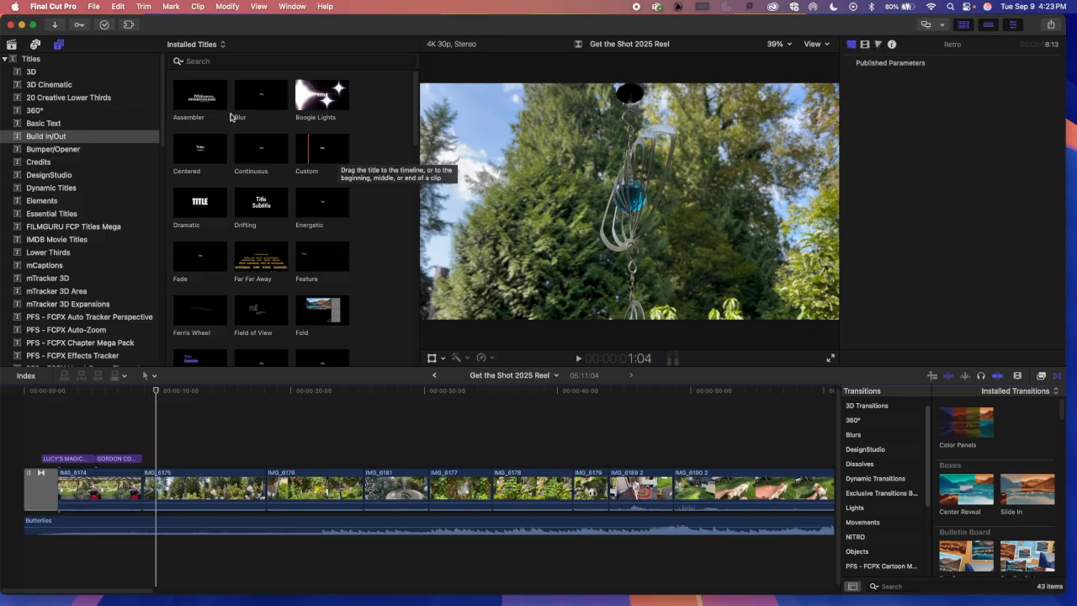
{"action": "left_click", "coordinate": [82, 99]}
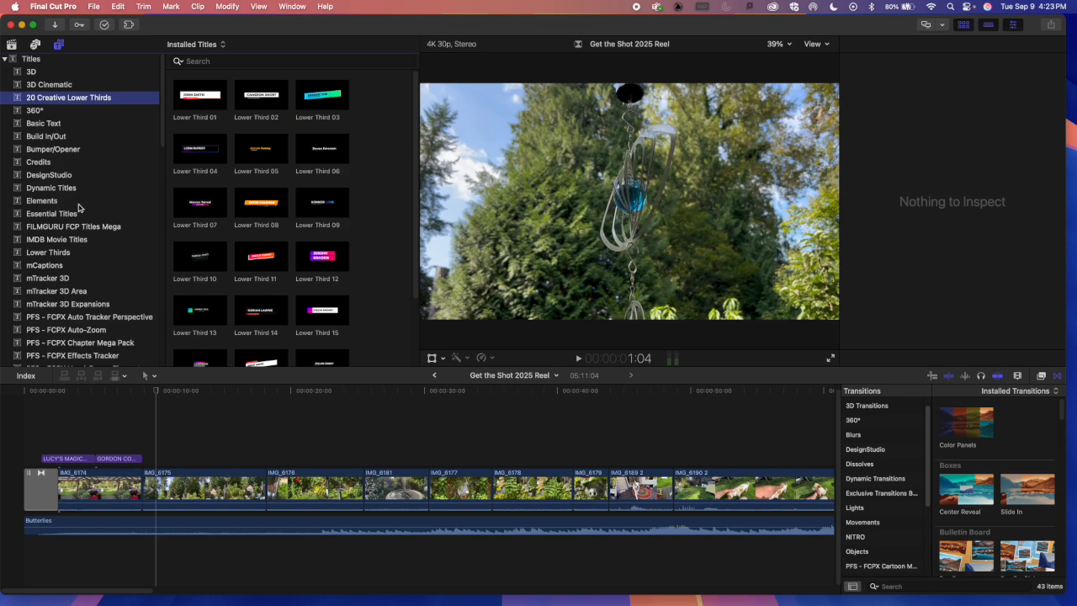
{"action": "left_click", "coordinate": [50, 252]}
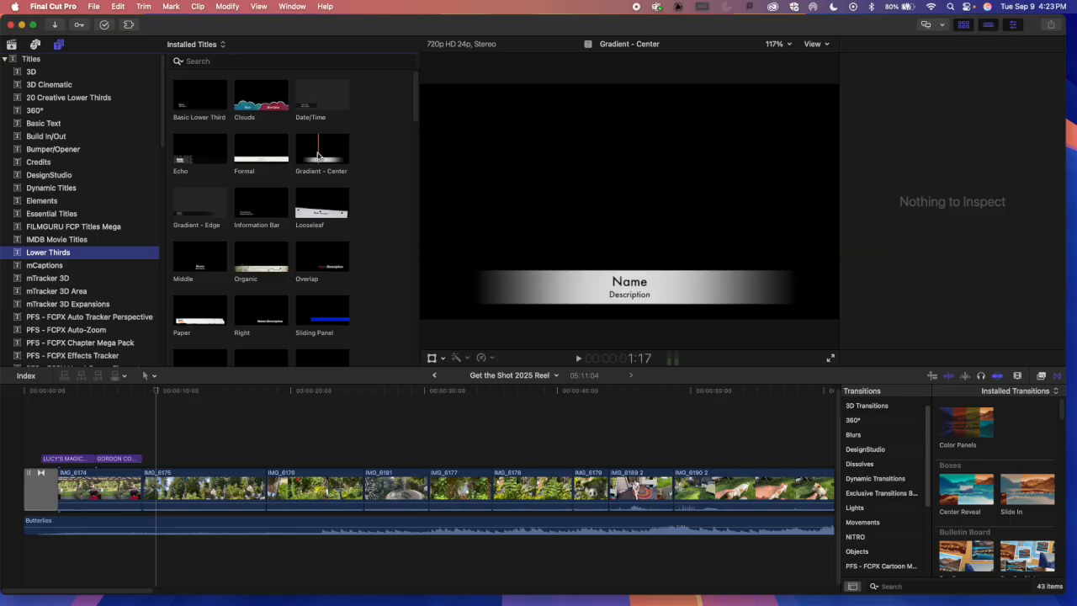
{"action": "left_click_drag", "start_coordinate": [318, 154], "coordinate": [164, 449]}
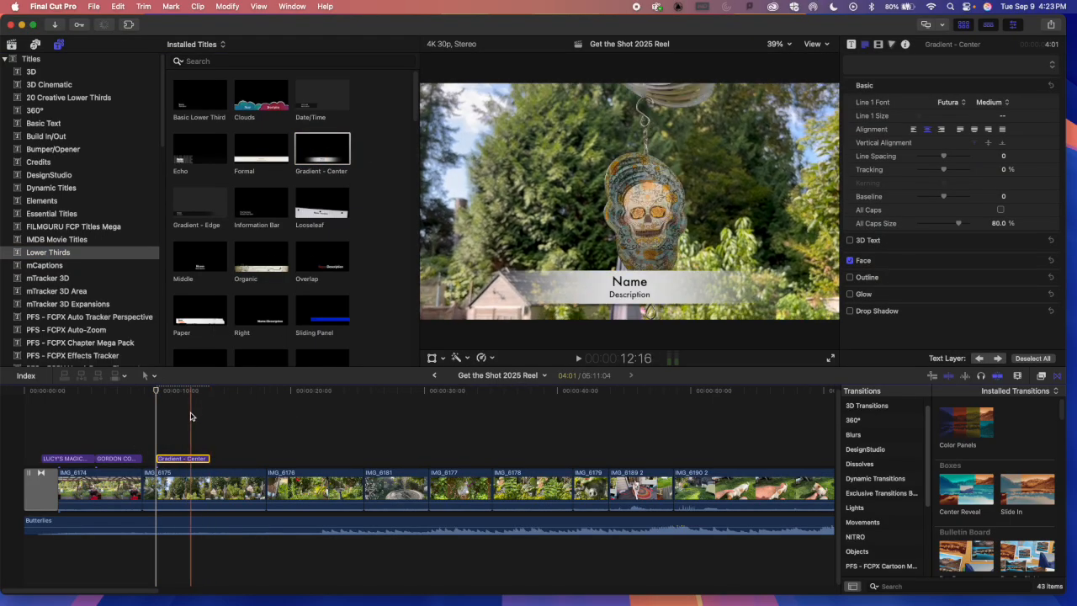
Set the new lower third's name line to "Close-up" and its description line to "with a Tilt"
{"action": "double_click", "coordinate": [185, 459]}
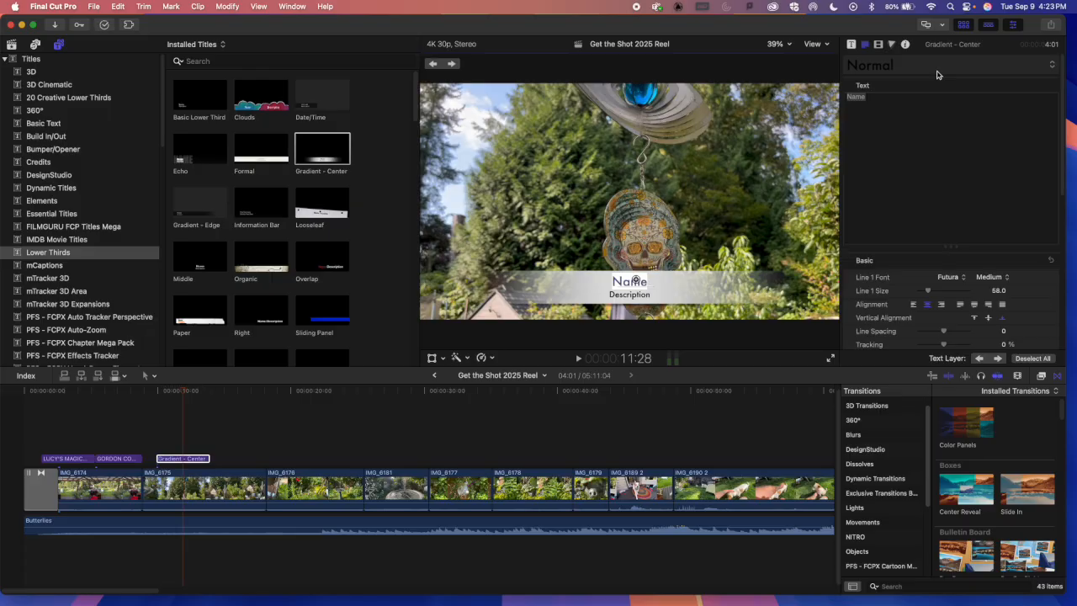
{"action": "type", "text": "Close-up"}
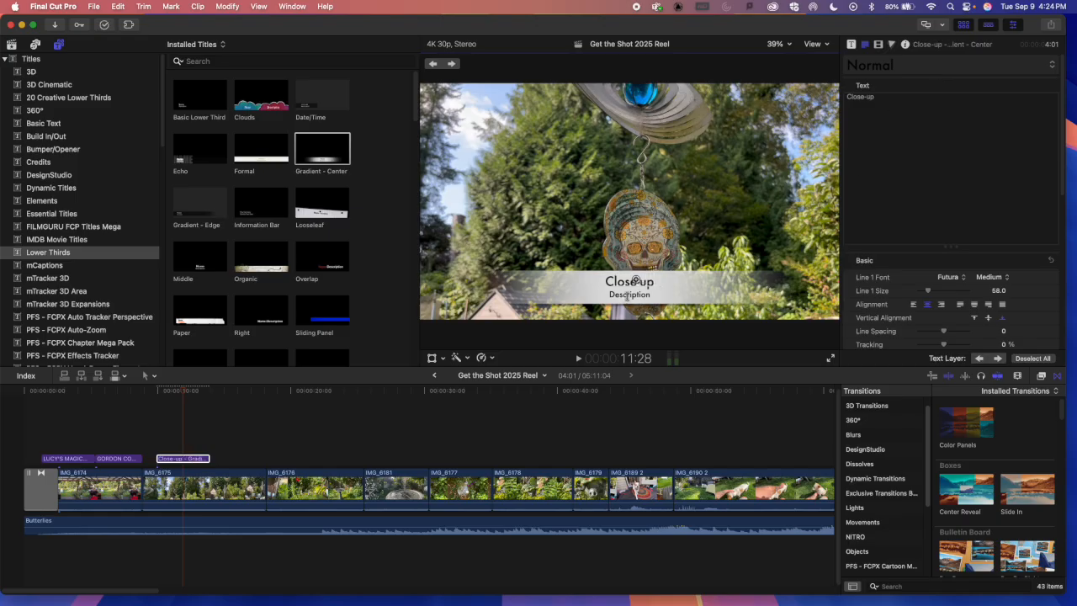
{"action": "left_click", "coordinate": [636, 293]}
{"action": "double_click", "coordinate": [889, 96]}
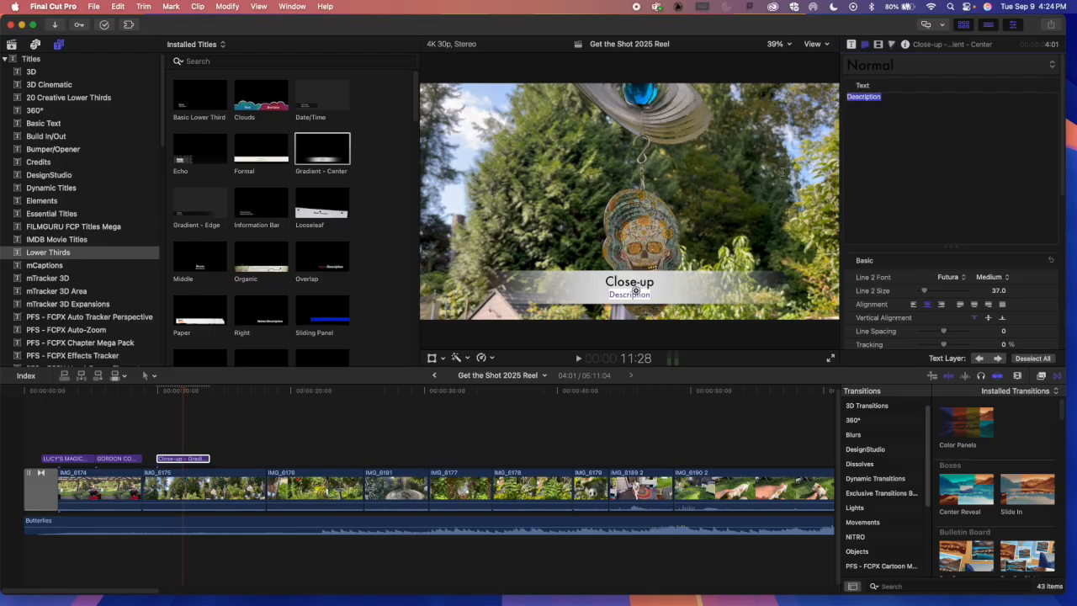
{"action": "type", "text": "Tit"}
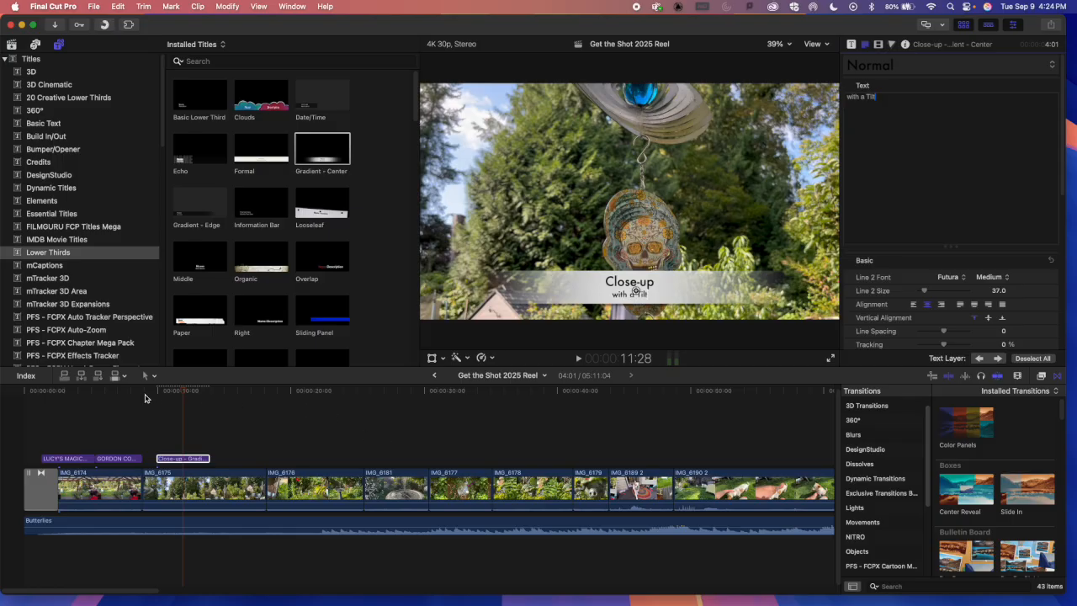
Play back the Close-up lower third over IMG_6175, and move the playhead to the fountain clip IMG_6181
{"action": "left_click", "coordinate": [133, 393]}
{"action": "key", "text": "space"}
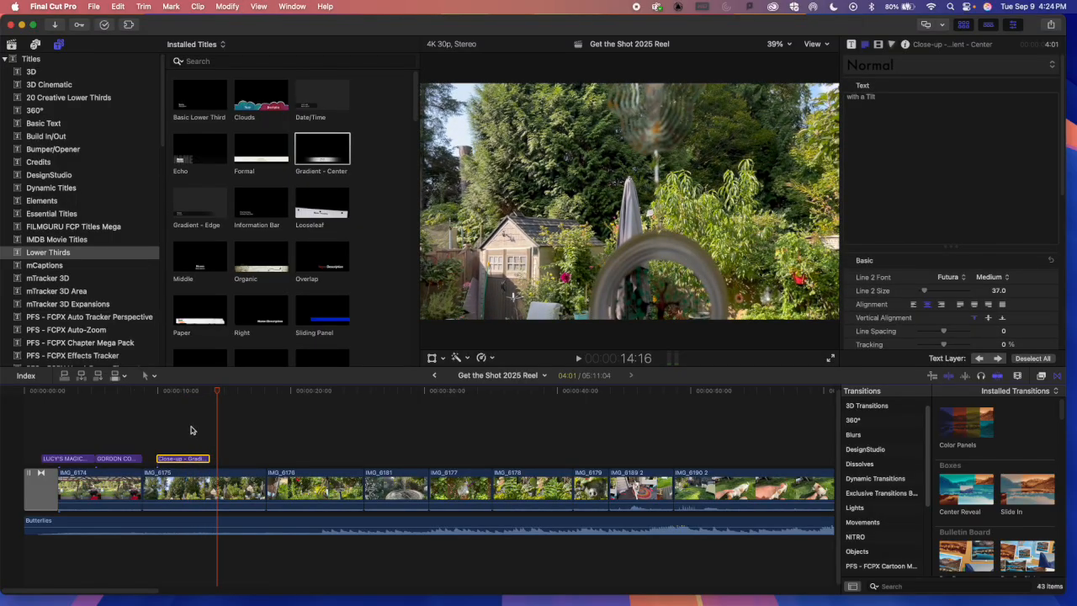
{"action": "left_click_drag", "start_coordinate": [217, 392], "coordinate": [396, 418]}
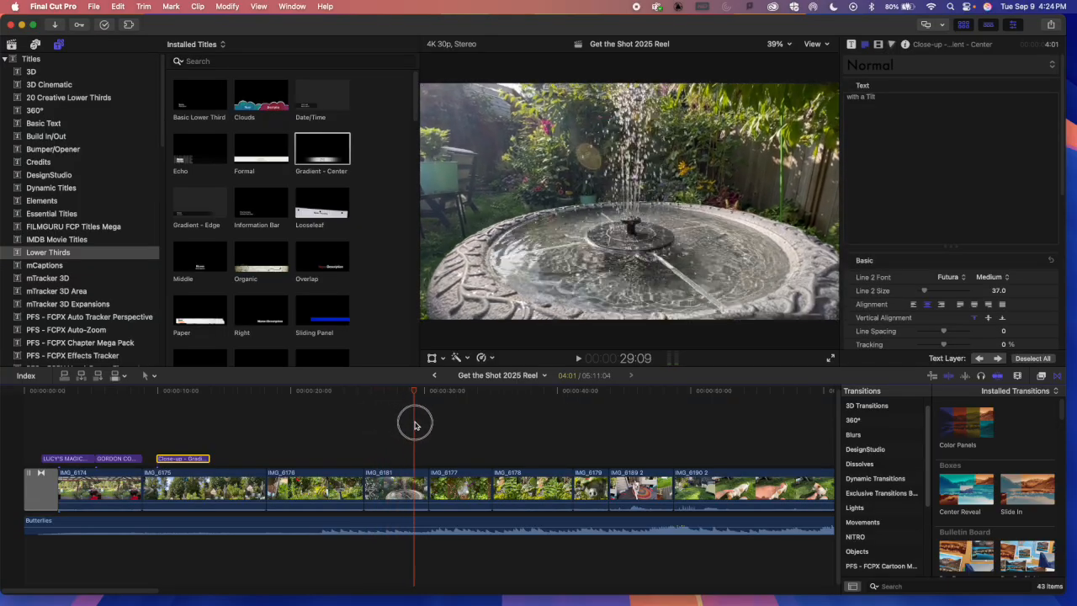
Move the playhead onto IMG_6177 at about 32 seconds and set up an Apple Devices 1080p export of the project
{"action": "left_click", "coordinate": [455, 432]}
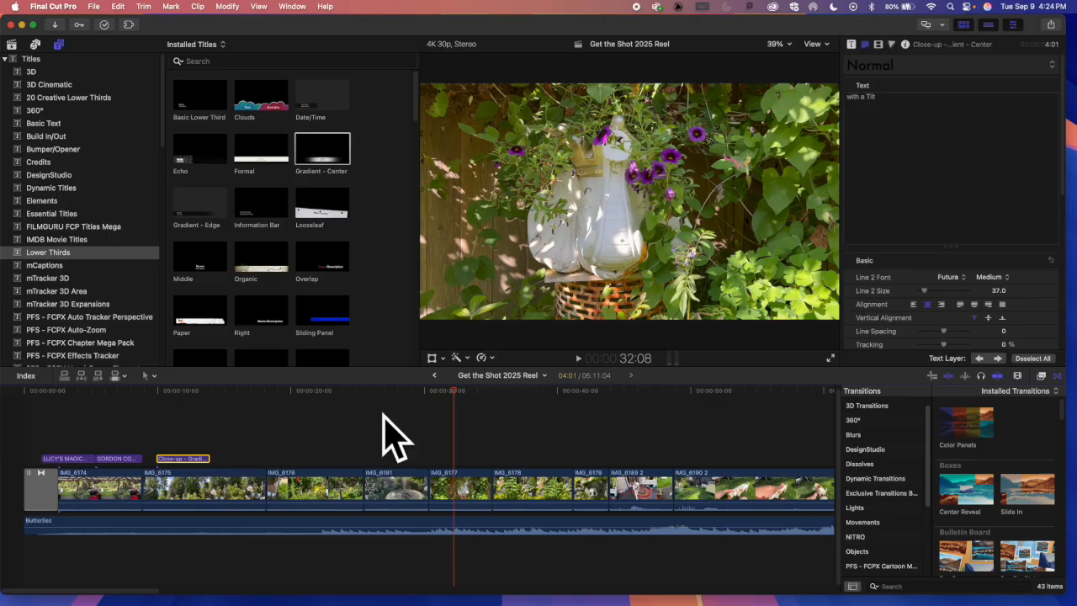
{"action": "left_click", "coordinate": [96, 6]}
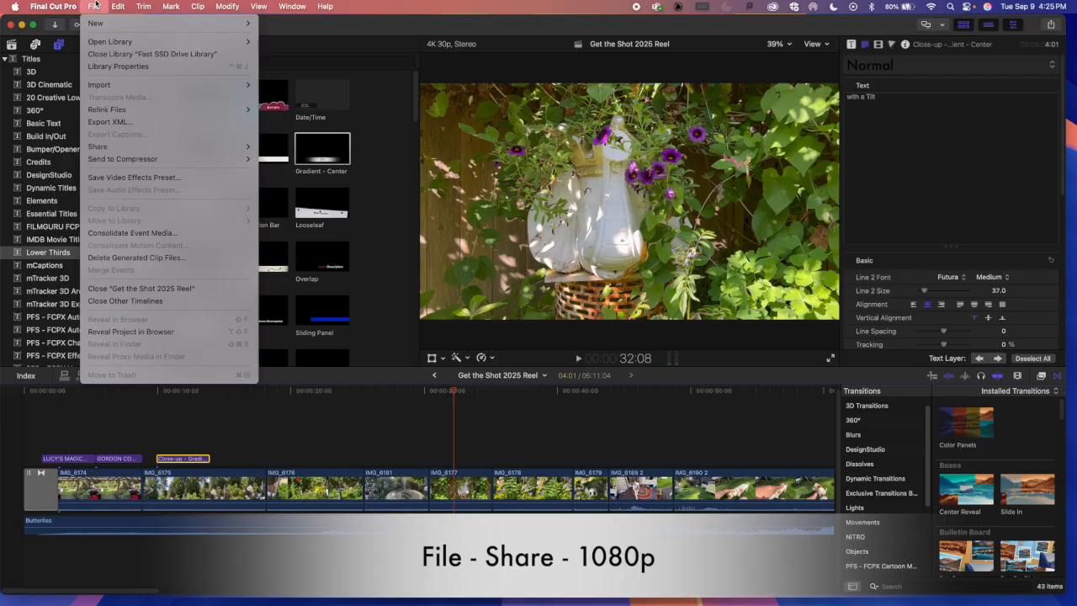
{"action": "mouse_move", "coordinate": [101, 147]}
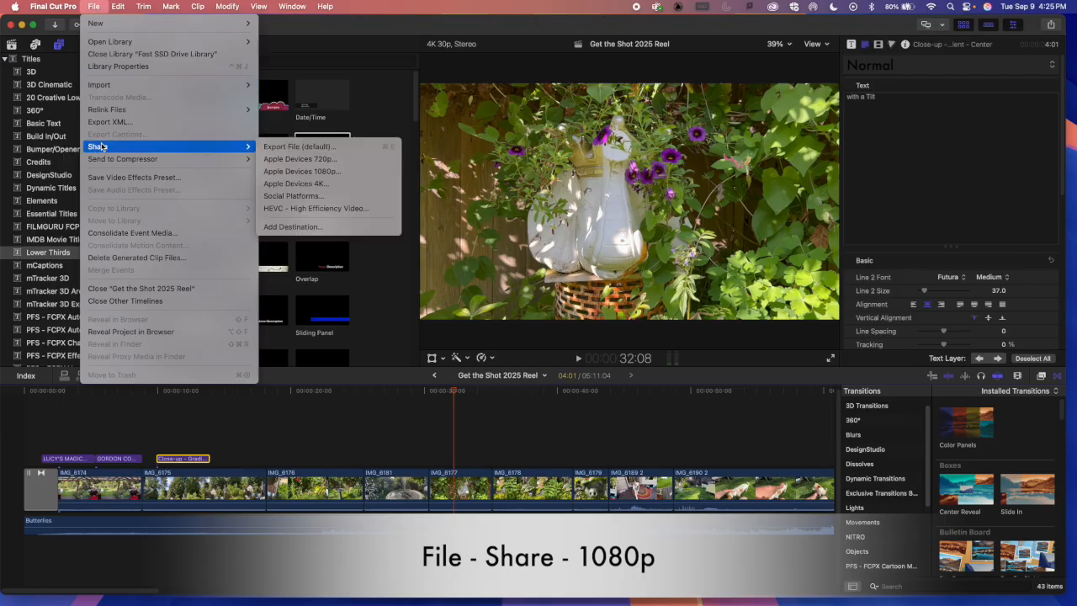
{"action": "left_click", "coordinate": [336, 173]}
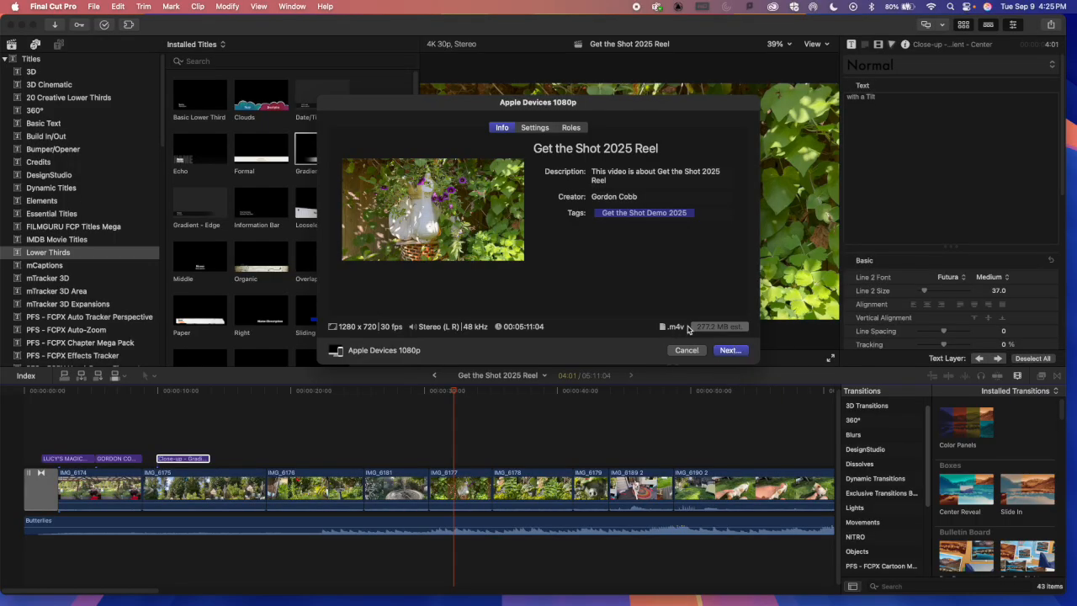
{"action": "left_click", "coordinate": [730, 350]}
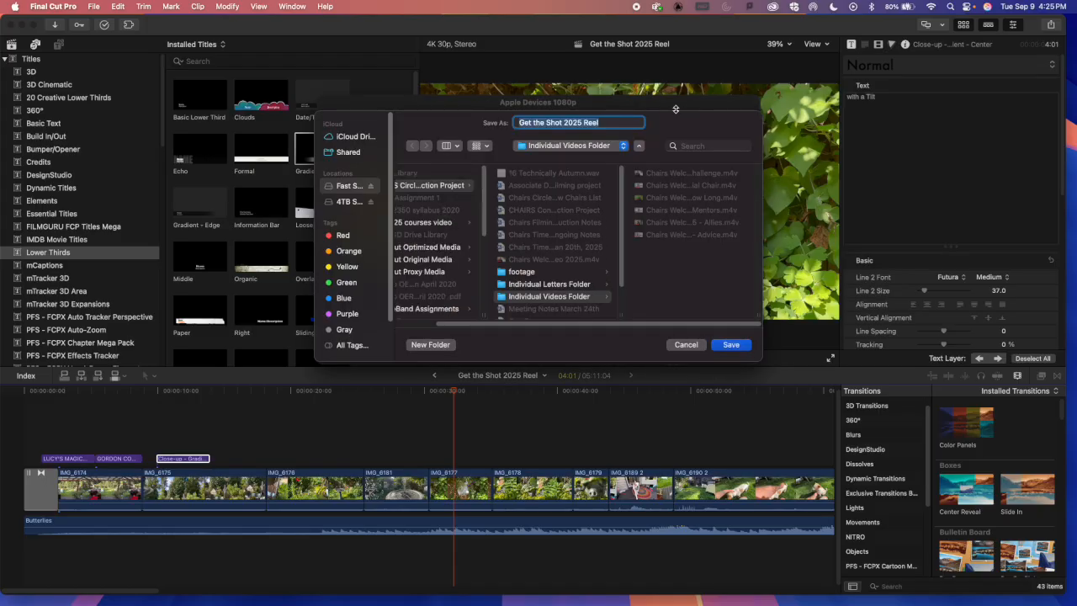
Append the creator's first name to the export's file name and save it in Fast SSD > MUSI 4602 2025 folder > Week 2 > Get the Shot 2025 Assignment
{"action": "left_click", "coordinate": [611, 122]}
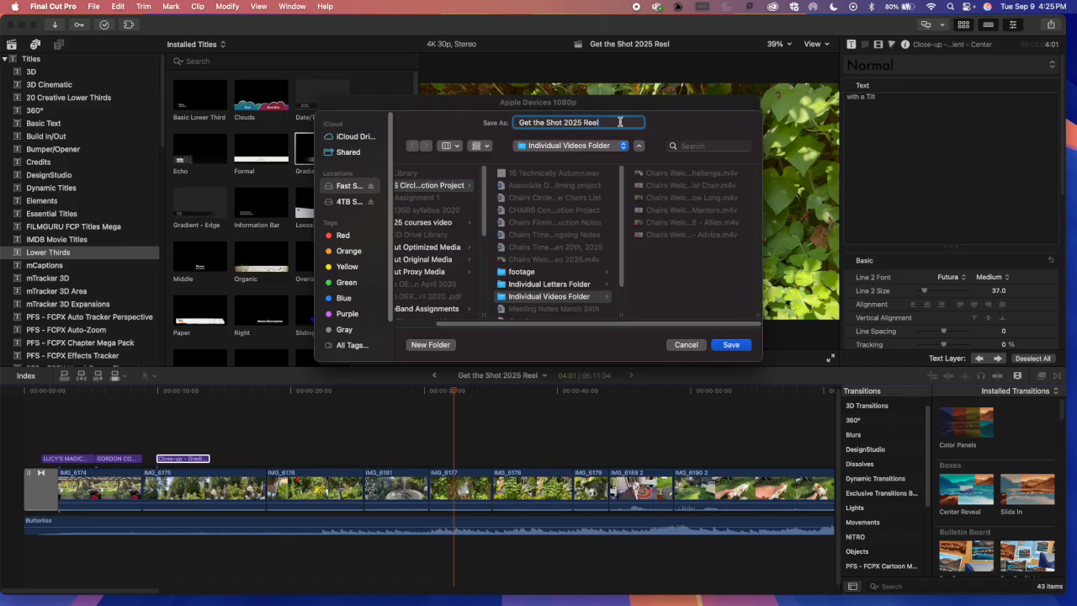
{"action": "type", "text": "Gordon"}
{"action": "left_click", "coordinate": [346, 187]}
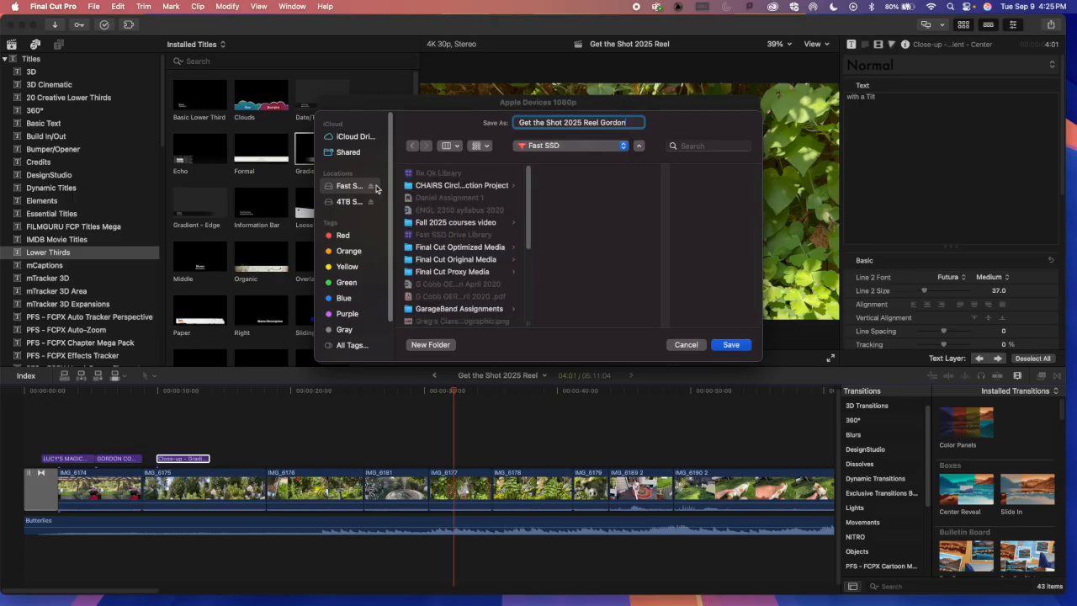
{"action": "scroll", "coordinate": [484, 263], "scroll_direction": "down", "scroll_amount": 5}
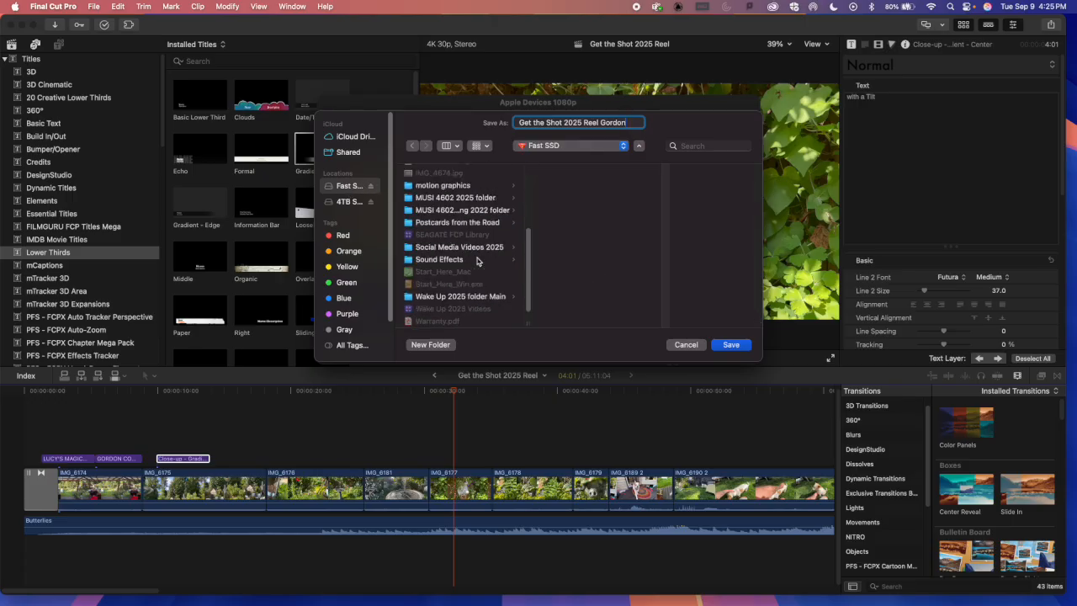
{"action": "left_click", "coordinate": [455, 199]}
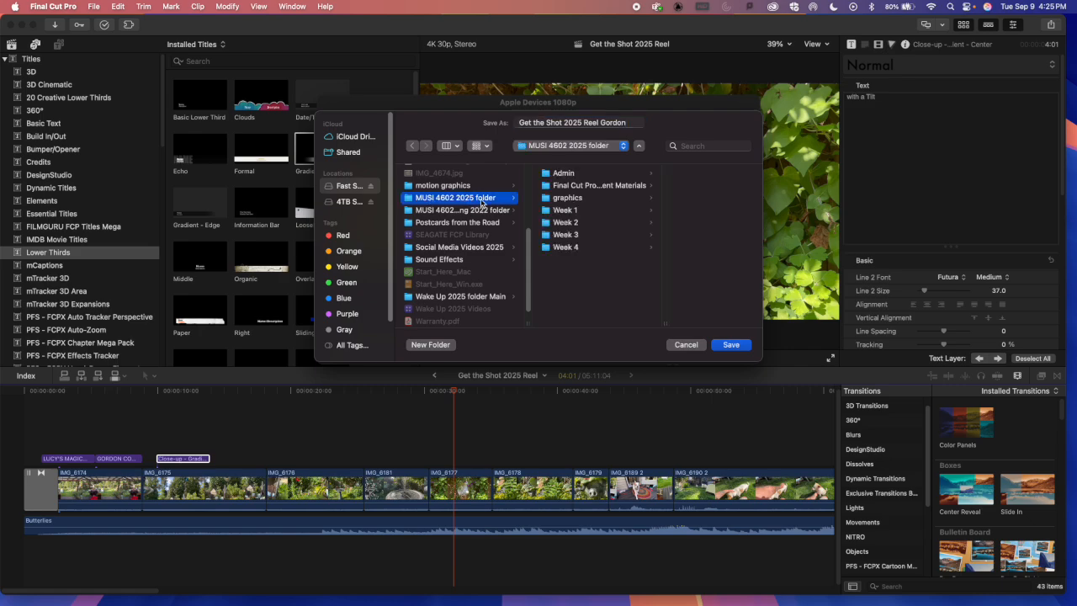
{"action": "left_click", "coordinate": [549, 224]}
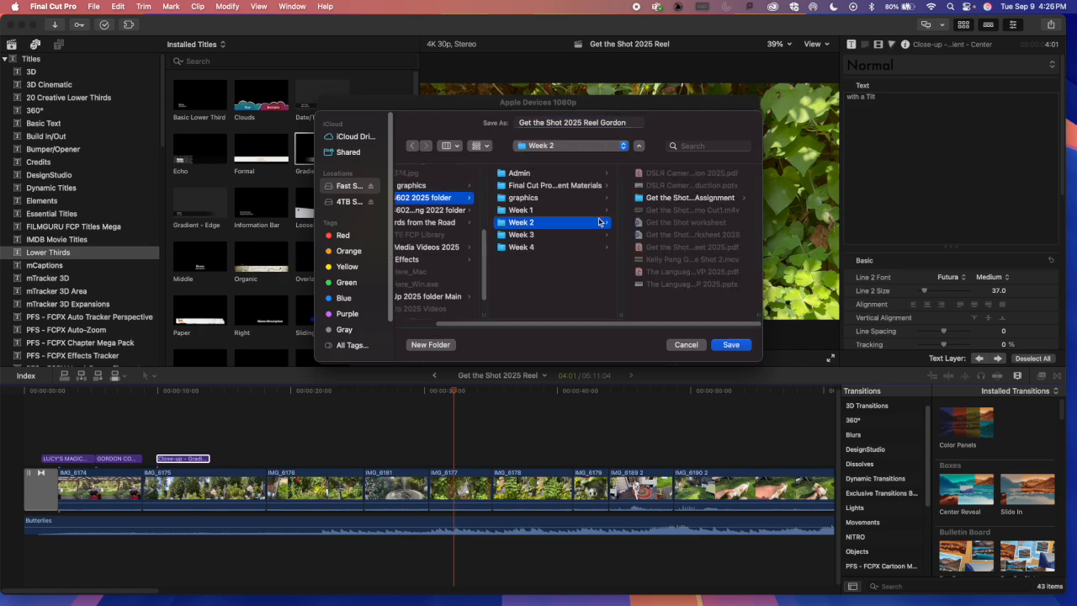
{"action": "left_click", "coordinate": [671, 200]}
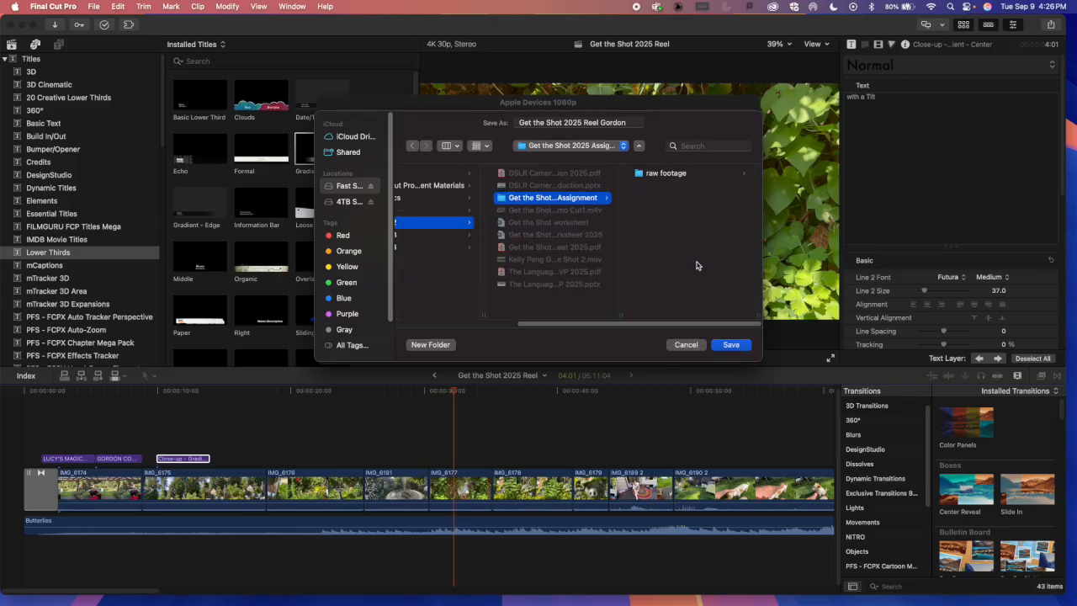
{"action": "left_click", "coordinate": [730, 344]}
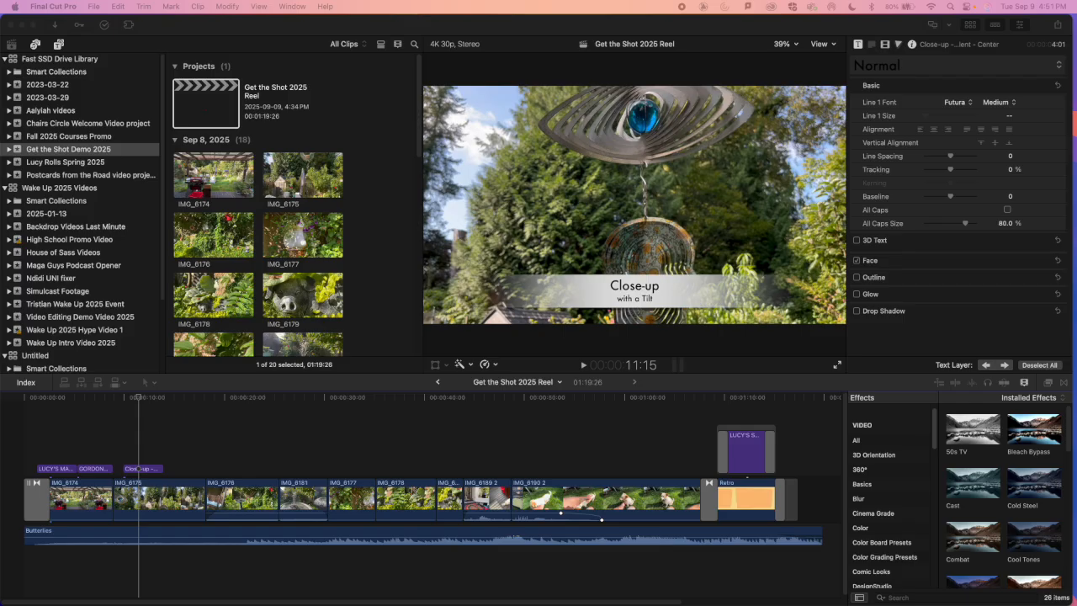
Switch to Finder, check the exported movie in the MUSI 4602 2025 folder's Week 2 > Get the Shot 2025 Assignment folder, and close the window
{"action": "left_click_drag", "start_coordinate": [252, 3], "coordinate": [399, 7]}
{"action": "left_click_drag", "start_coordinate": [685, 273], "coordinate": [728, 463]}
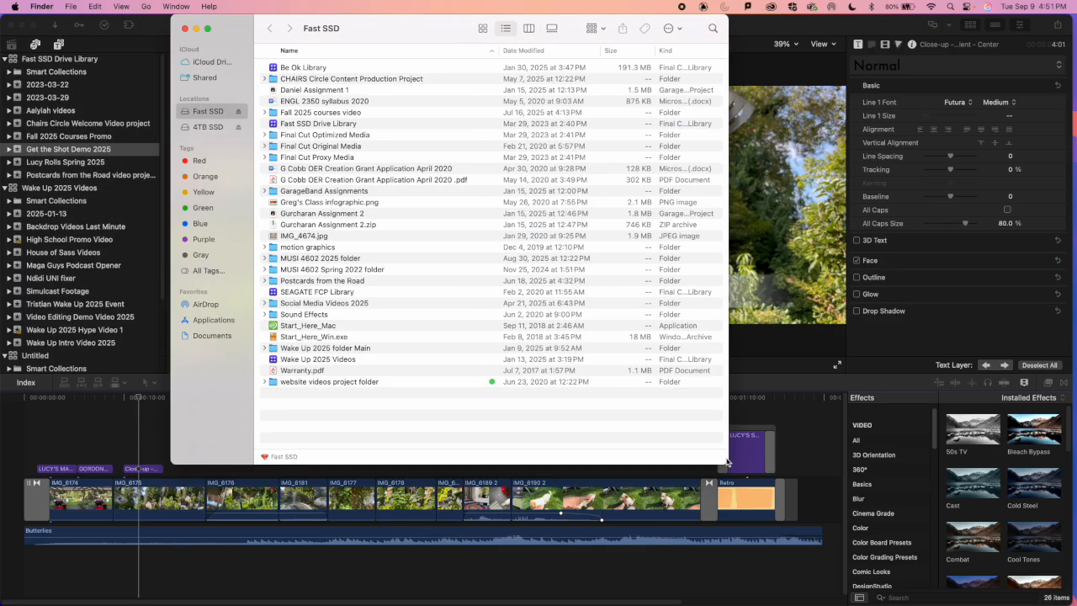
{"action": "double_click", "coordinate": [273, 260]}
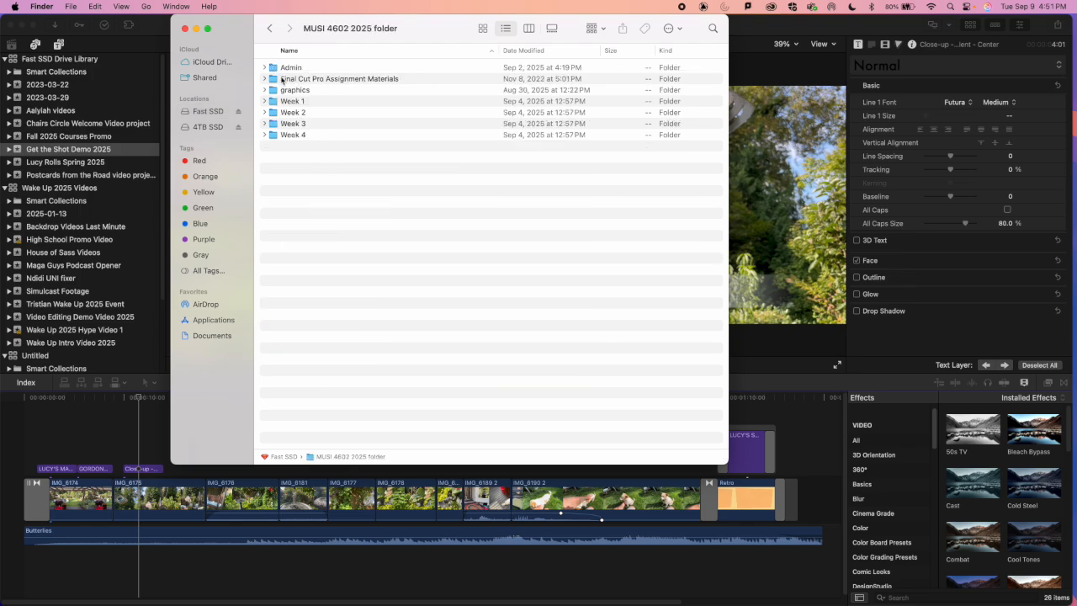
{"action": "left_click", "coordinate": [272, 113]}
{"action": "double_click", "coordinate": [272, 113]}
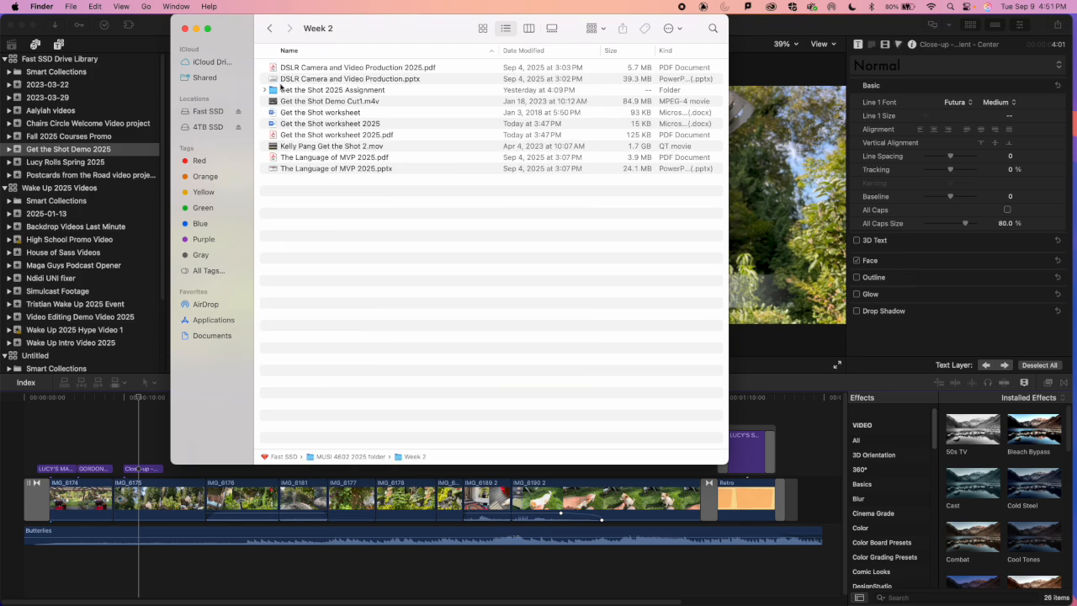
{"action": "double_click", "coordinate": [275, 90]}
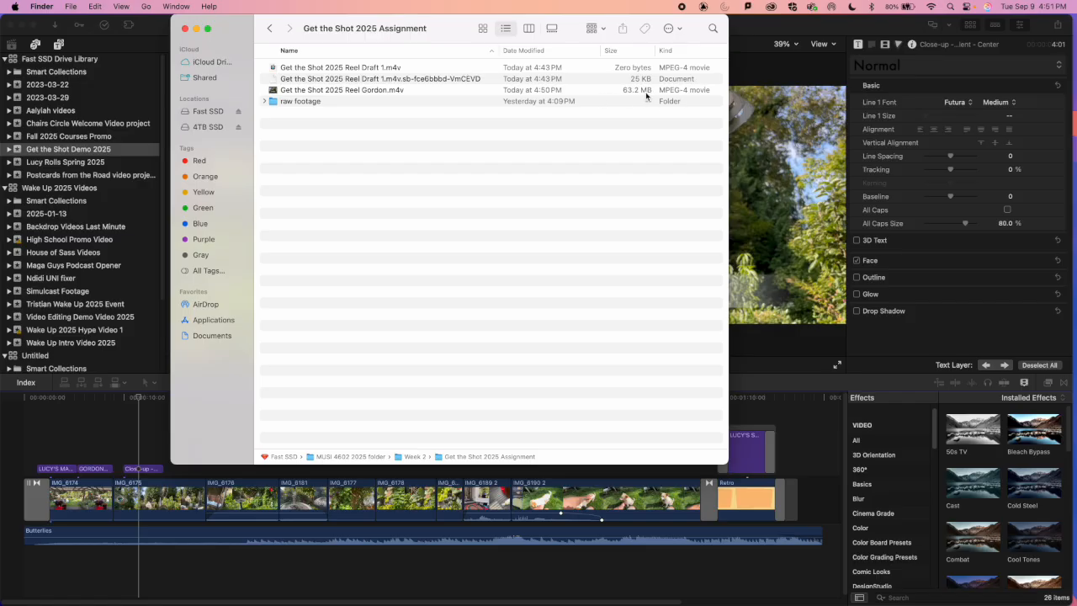
{"action": "left_click", "coordinate": [186, 29]}
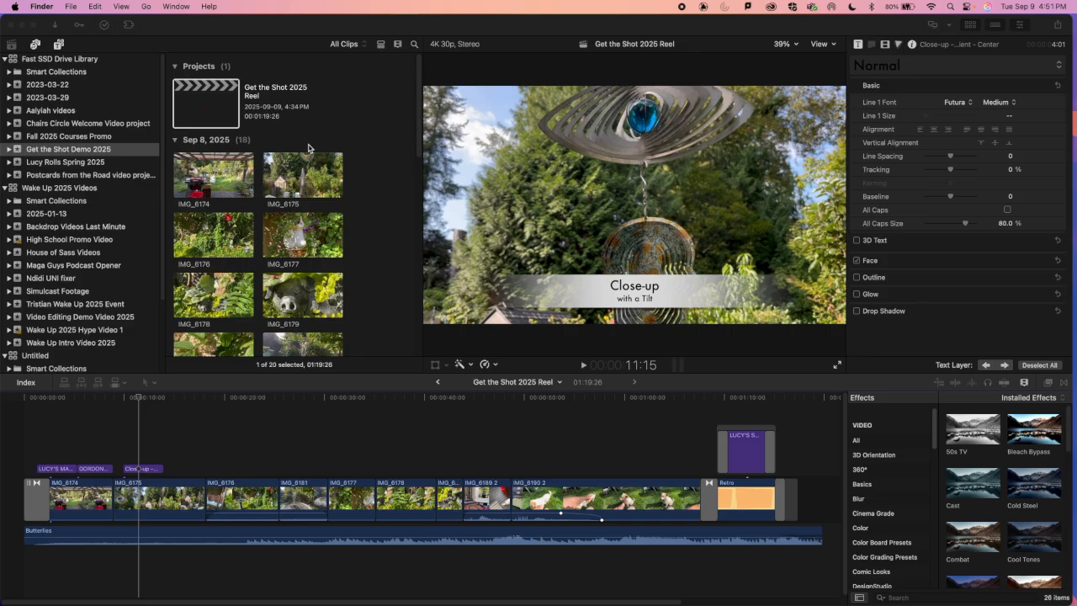